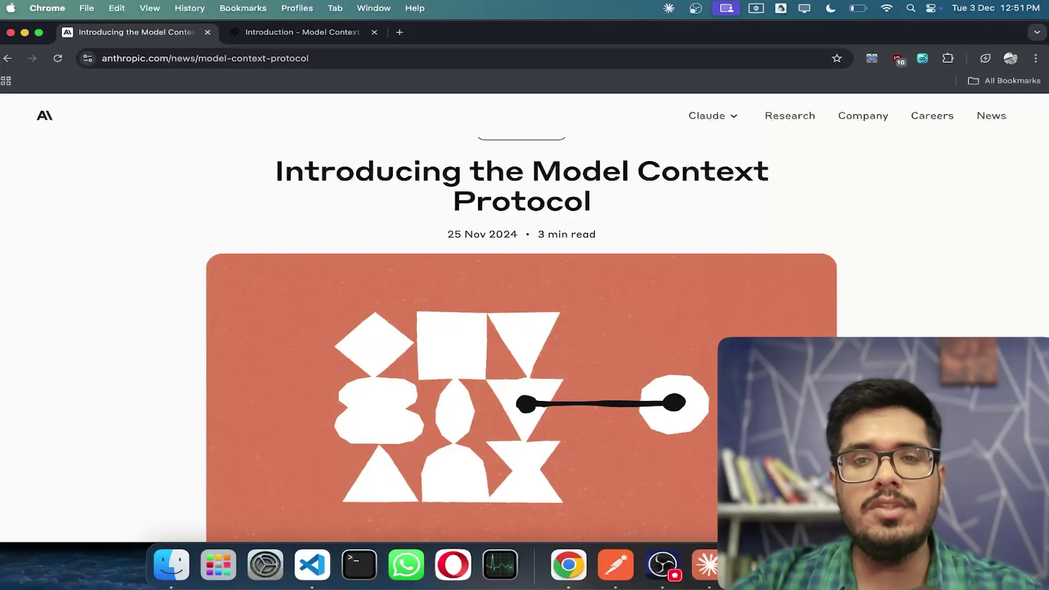
Highlight the article's sentences on open-sourcing MCP, models isolated from data, and custom per-source implementations
scroll(522, 301, down, 4)
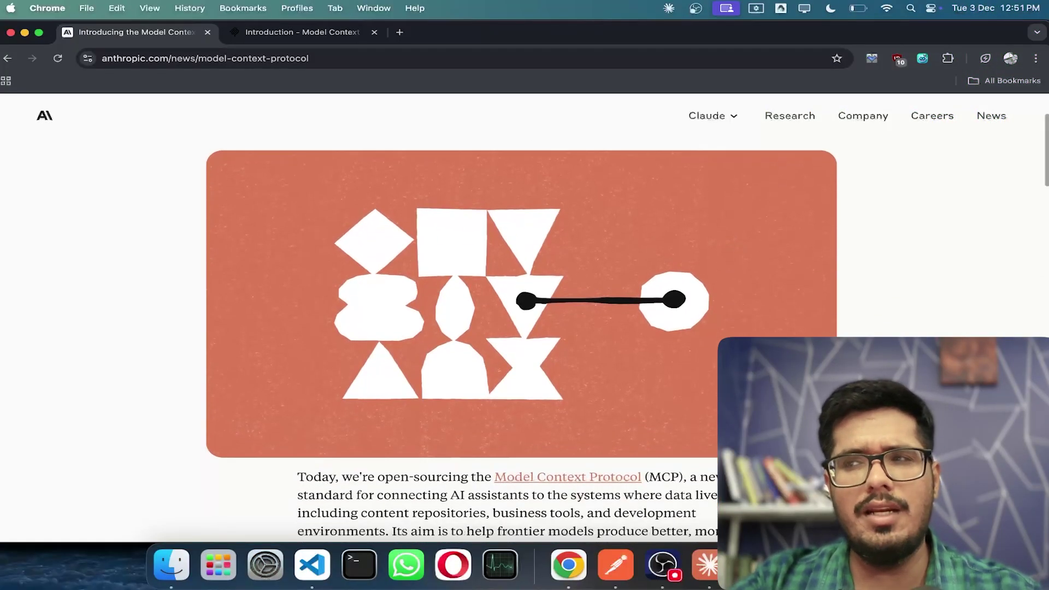
scroll(521, 328, down, 10)
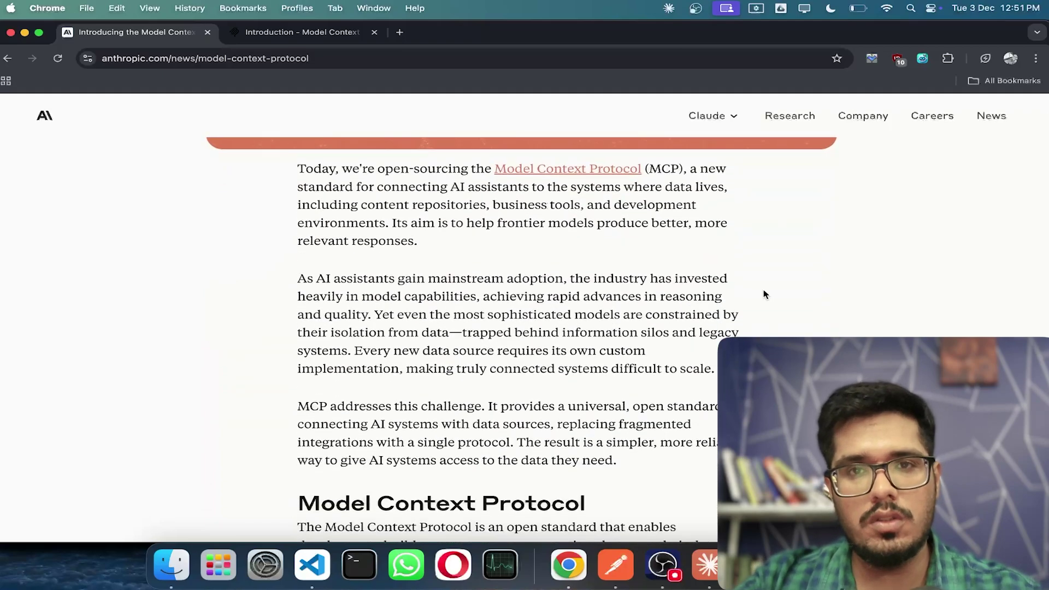
drag(377, 168, 620, 188)
click(570, 200)
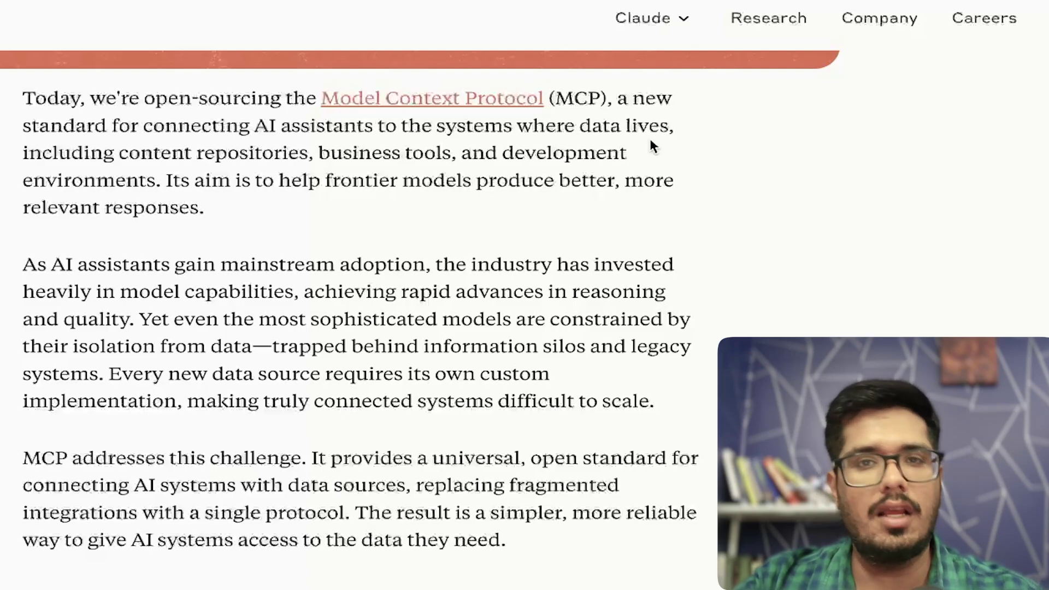
scroll(398, 248, down, 1)
drag(129, 219, 595, 350)
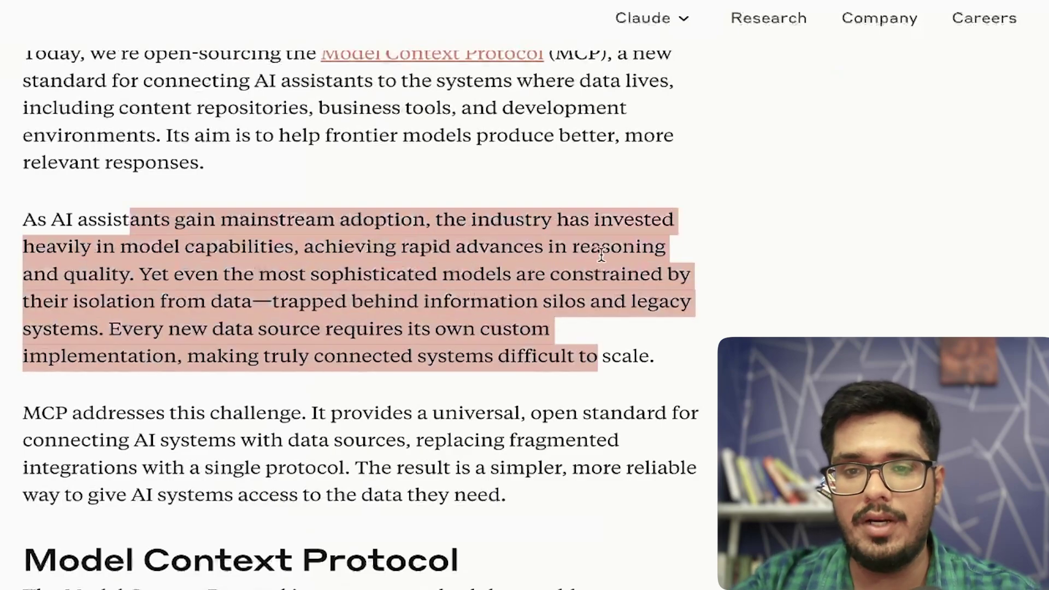
click(143, 276)
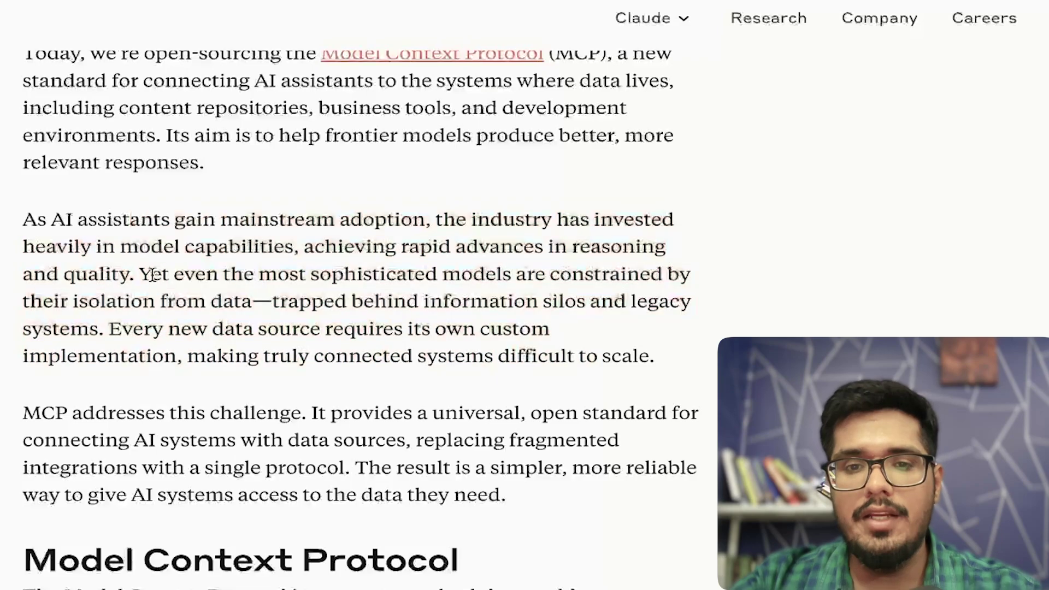
drag(135, 274, 691, 355)
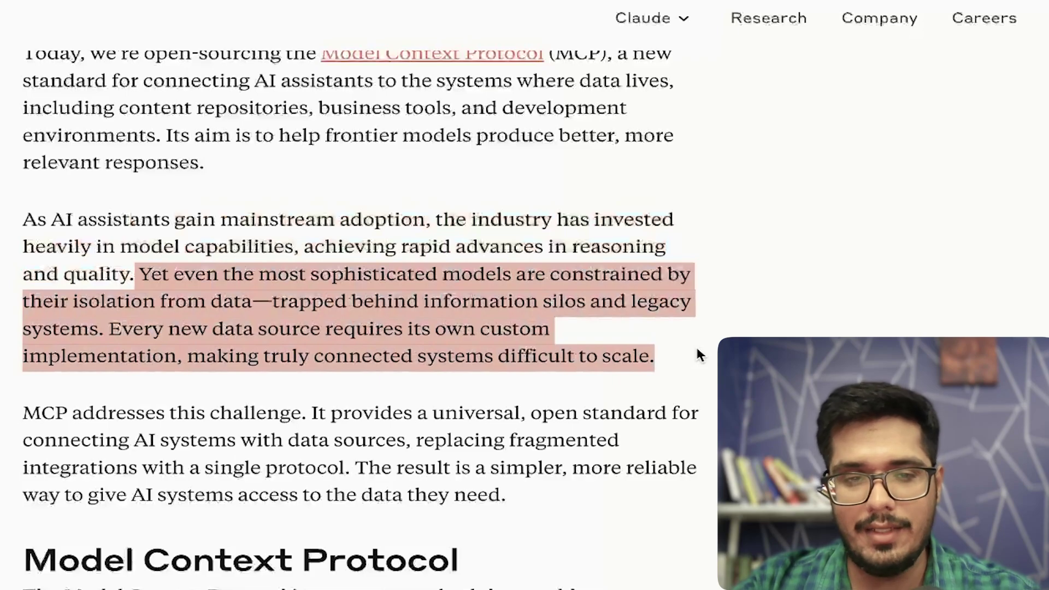
drag(109, 329, 673, 359)
scroll(673, 359, down, 1)
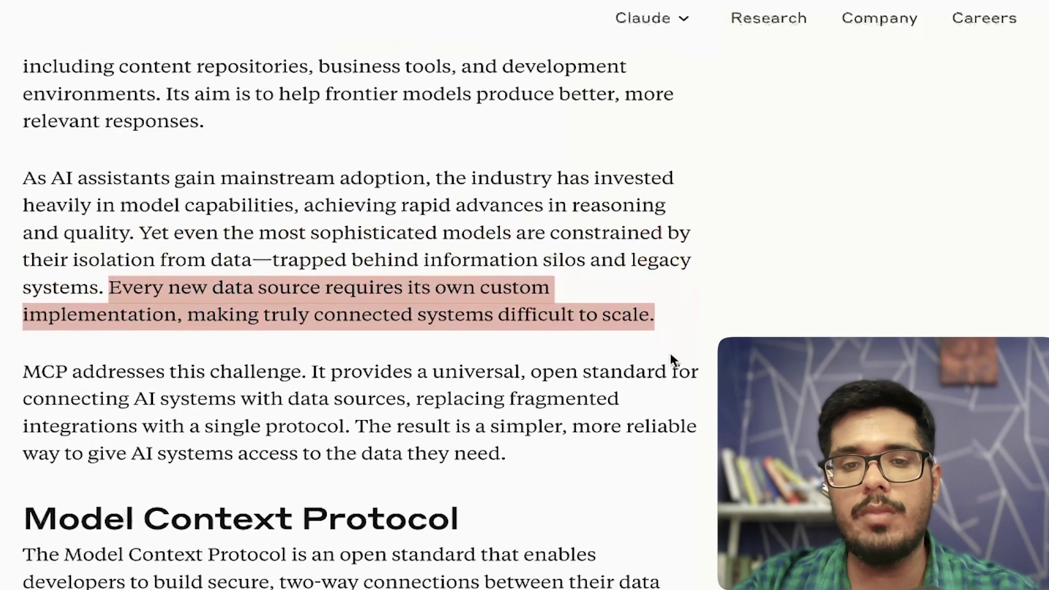
scroll(670, 355, down, 2)
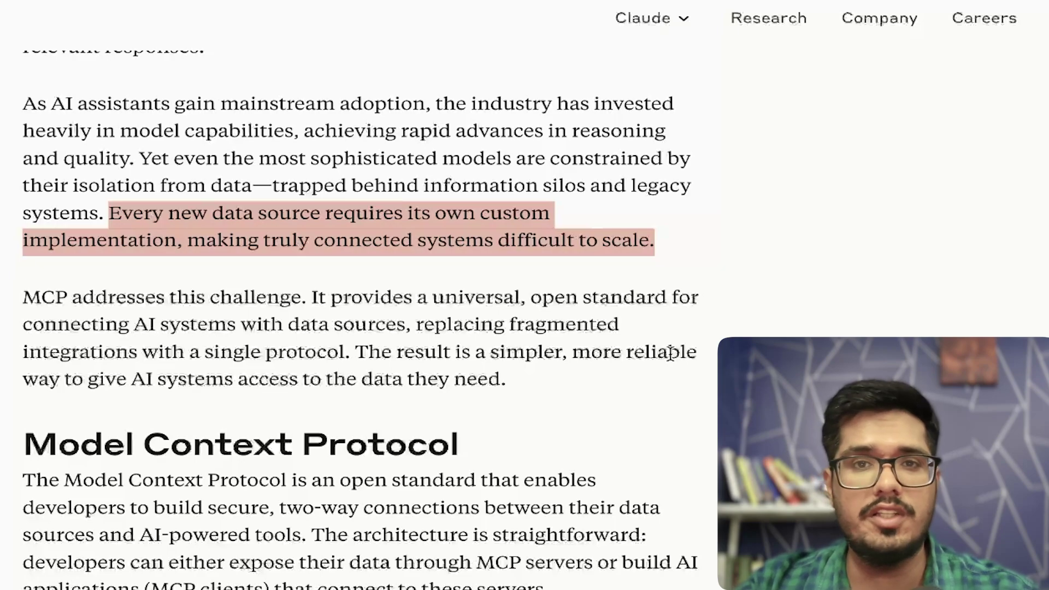
scroll(670, 352, down, 1)
drag(25, 253, 480, 322)
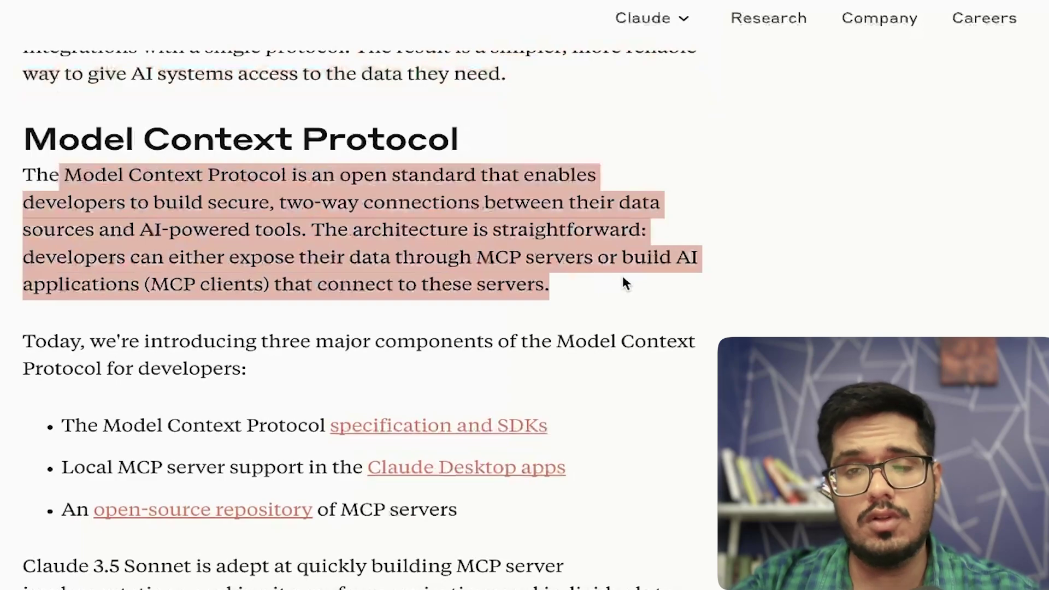
Highlight the Local MCP server support and open-source repository bullets
scroll(623, 280, down, 1)
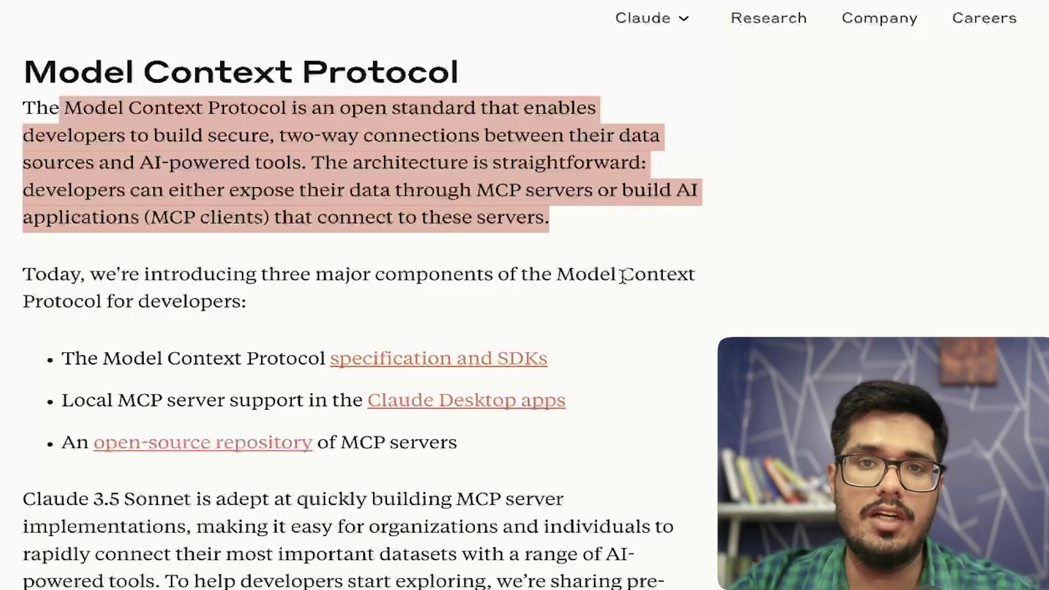
scroll(557, 294, down, 1)
click(174, 319)
scroll(186, 289, down, 1)
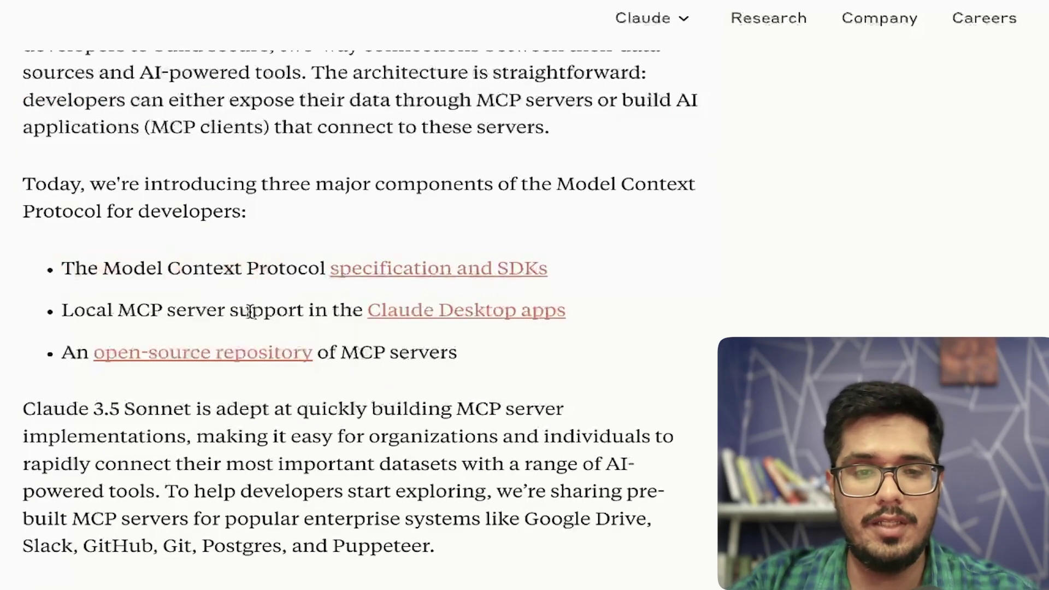
triple_click(323, 306)
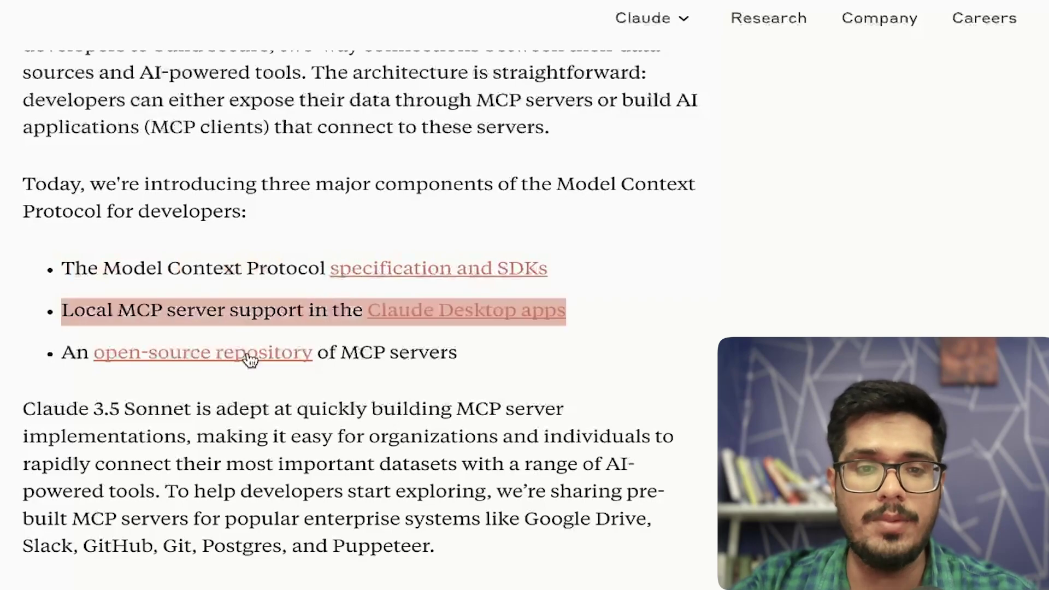
triple_click(347, 352)
scroll(348, 346, down, 4)
scroll(348, 345, down, 2)
Highlight the Claude 3.5 Sonnet paragraph and the sentences about sharing and listing pre-built MCP servers
drag(103, 82, 462, 215)
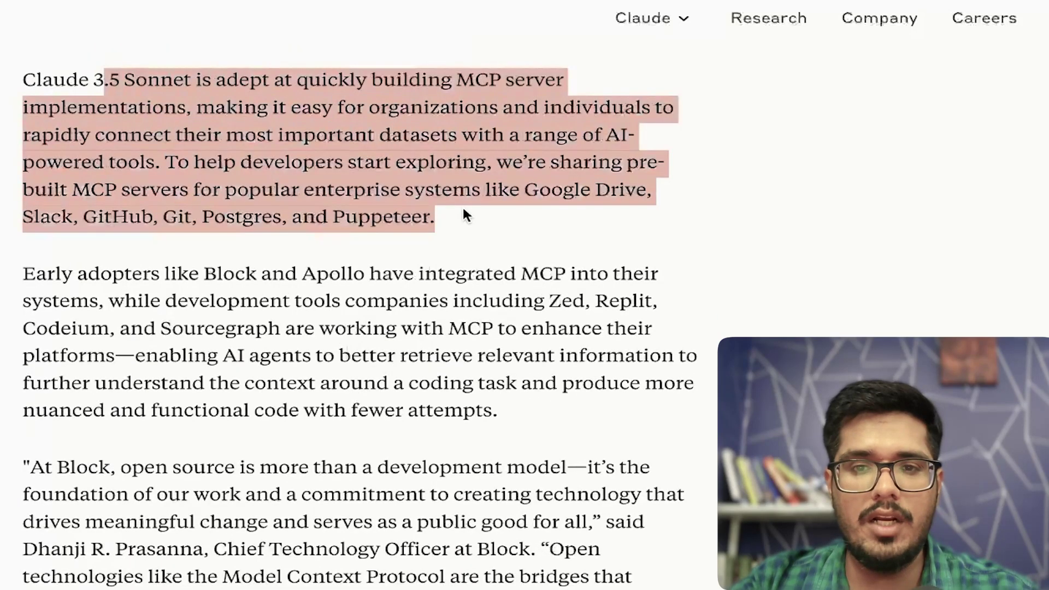
click(462, 214)
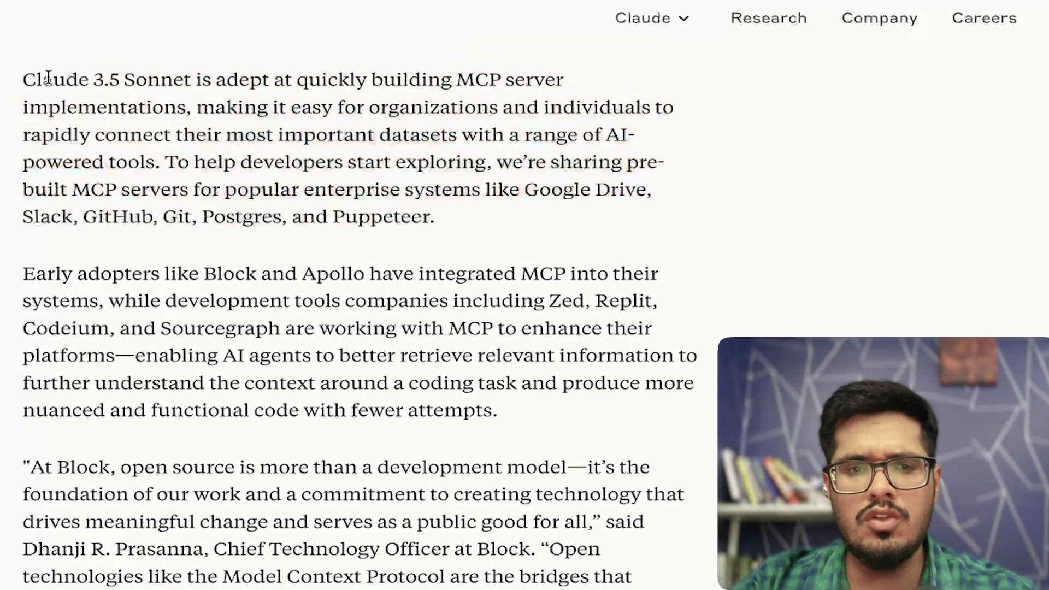
drag(23, 81, 508, 215)
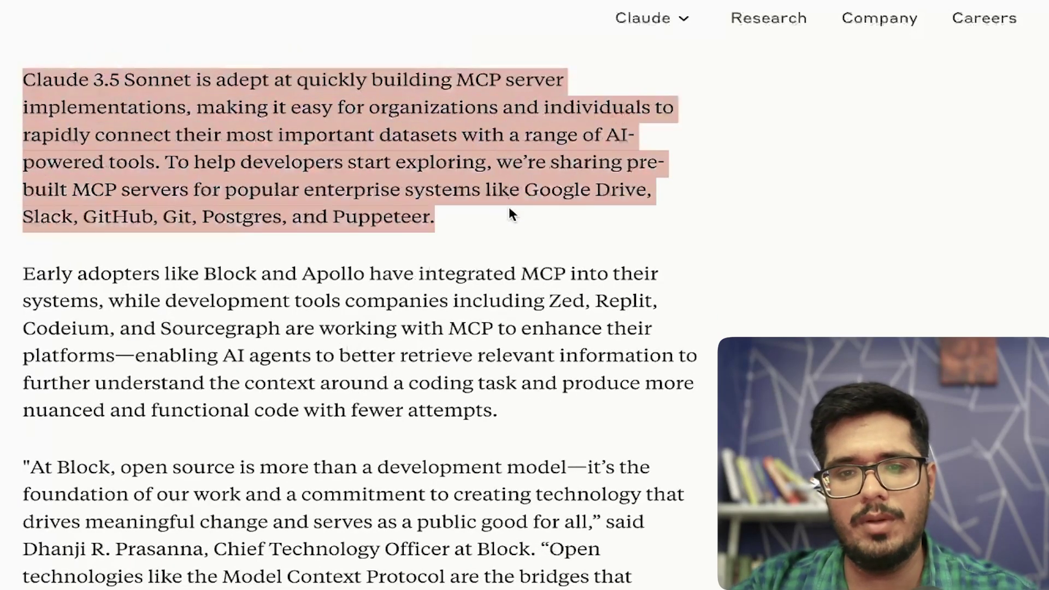
drag(456, 162, 513, 199)
click(514, 198)
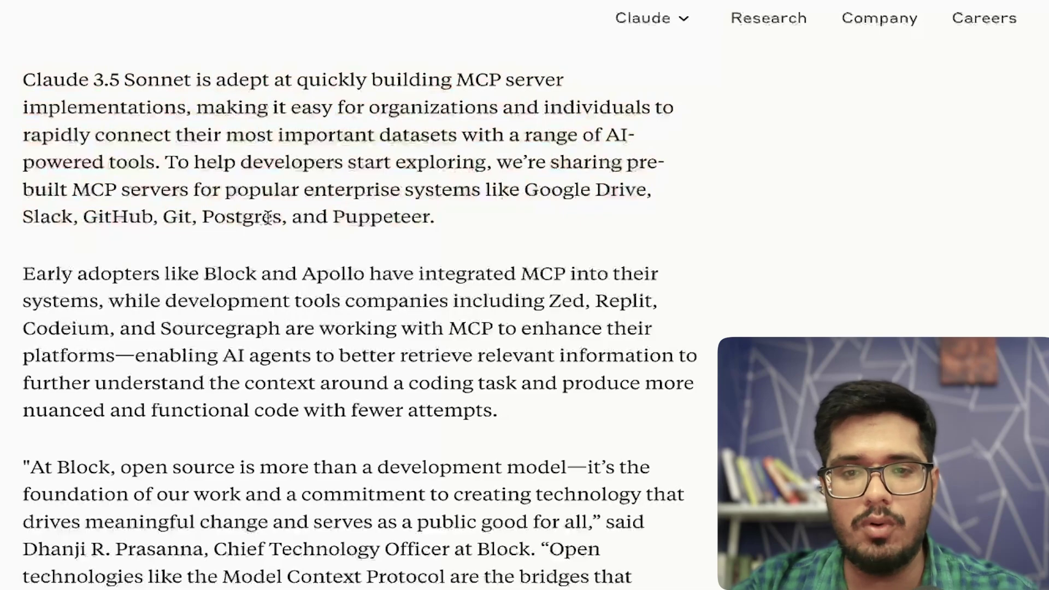
drag(461, 220, 169, 156)
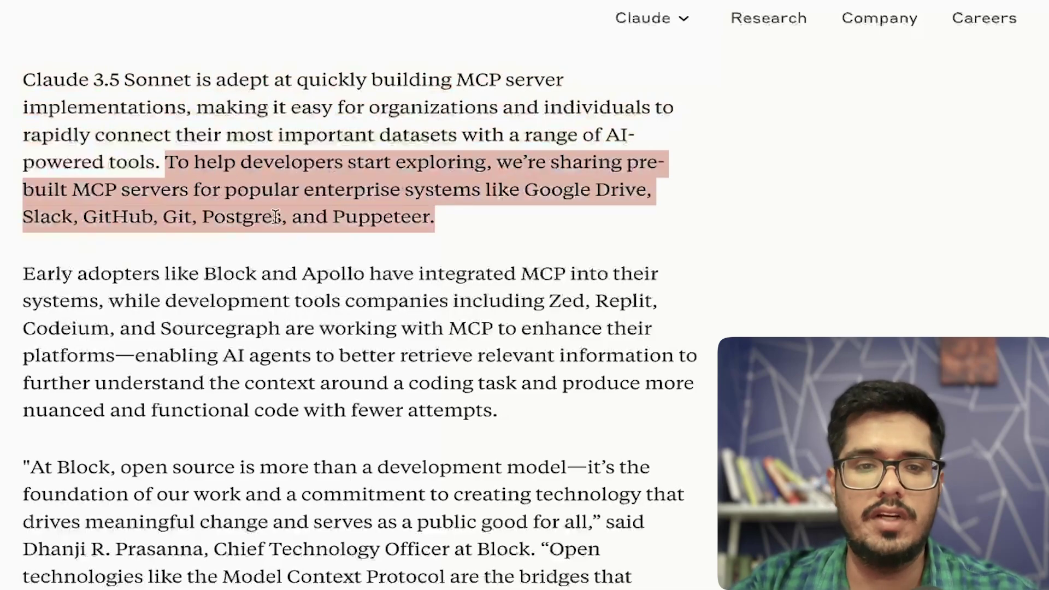
scroll(275, 215, down, 1)
drag(101, 246, 514, 384)
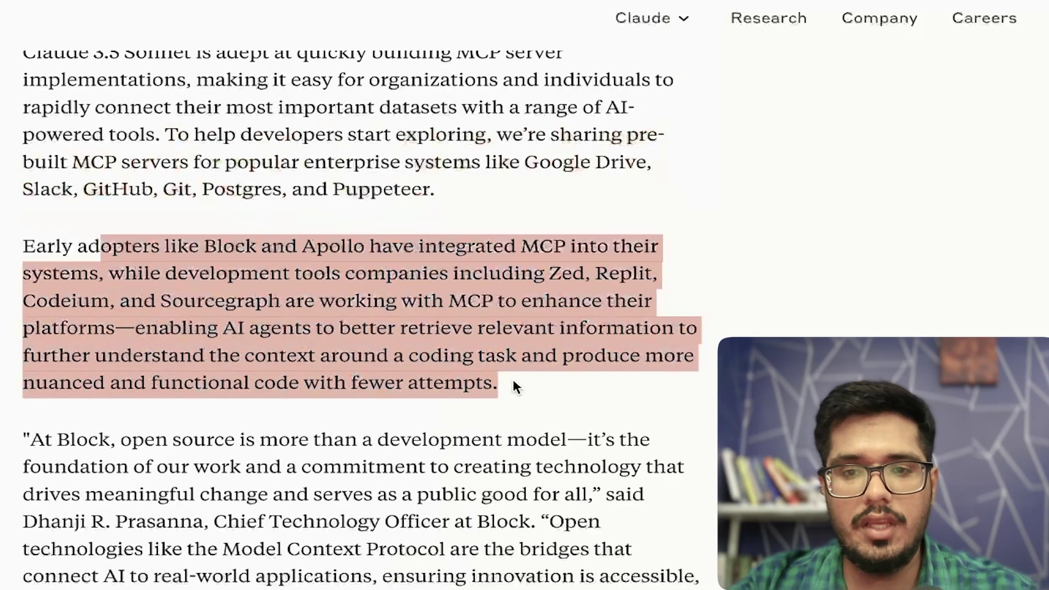
Highlight the end of the early adopters paragraph and the bullet about installing pre-built servers
scroll(514, 381, down, 1)
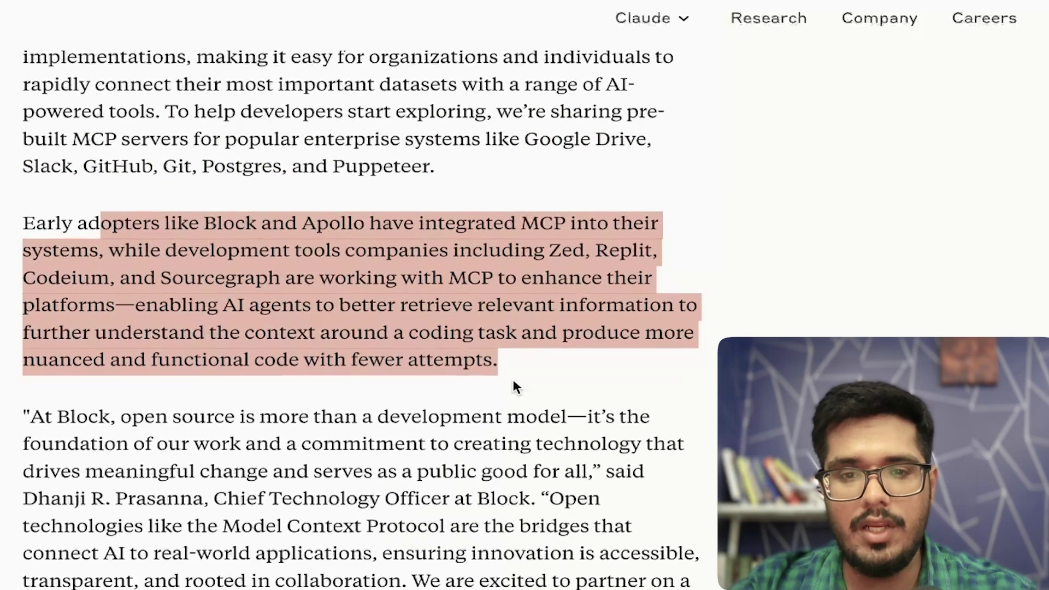
double_click(364, 308)
drag(363, 308, 561, 376)
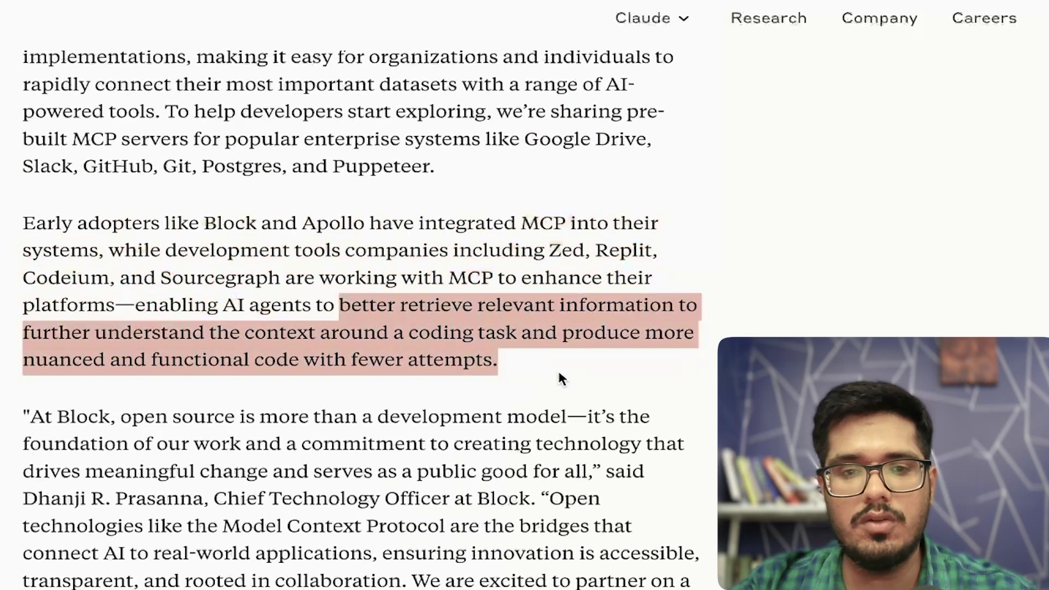
scroll(561, 377, down, 2)
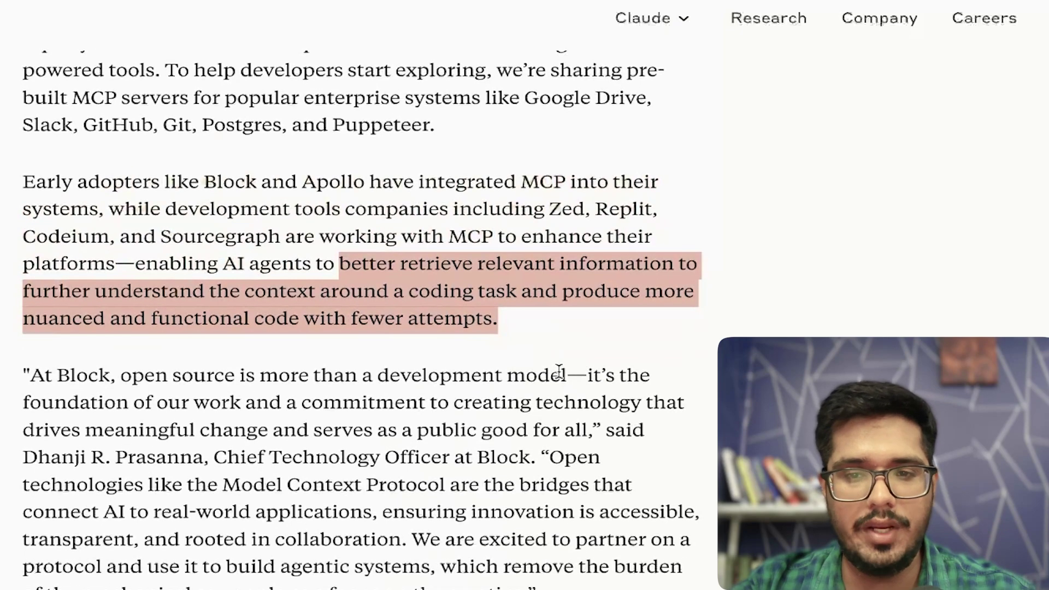
scroll(558, 370, down, 3)
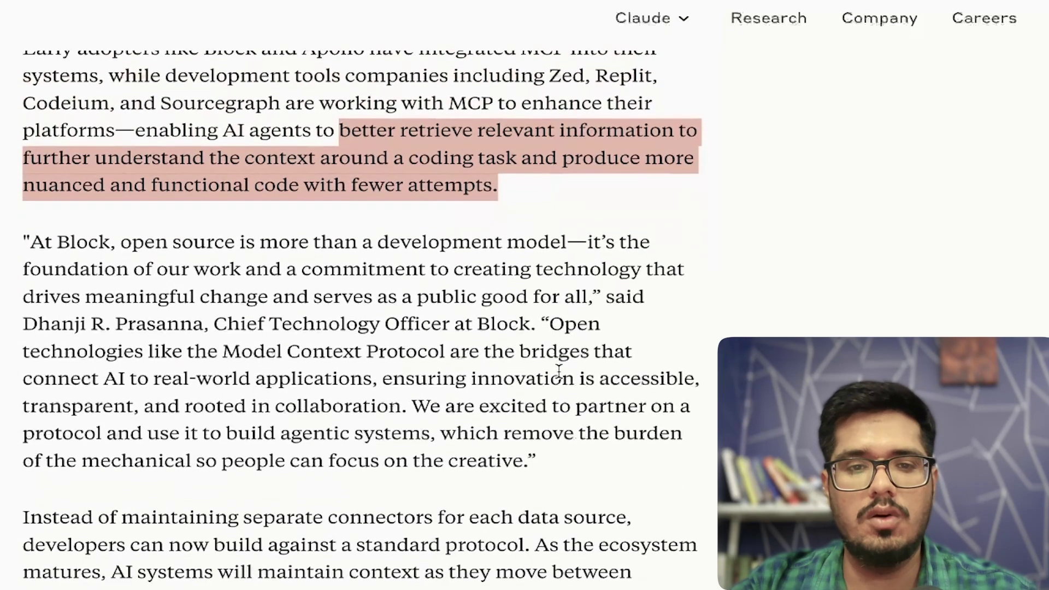
scroll(559, 370, down, 5)
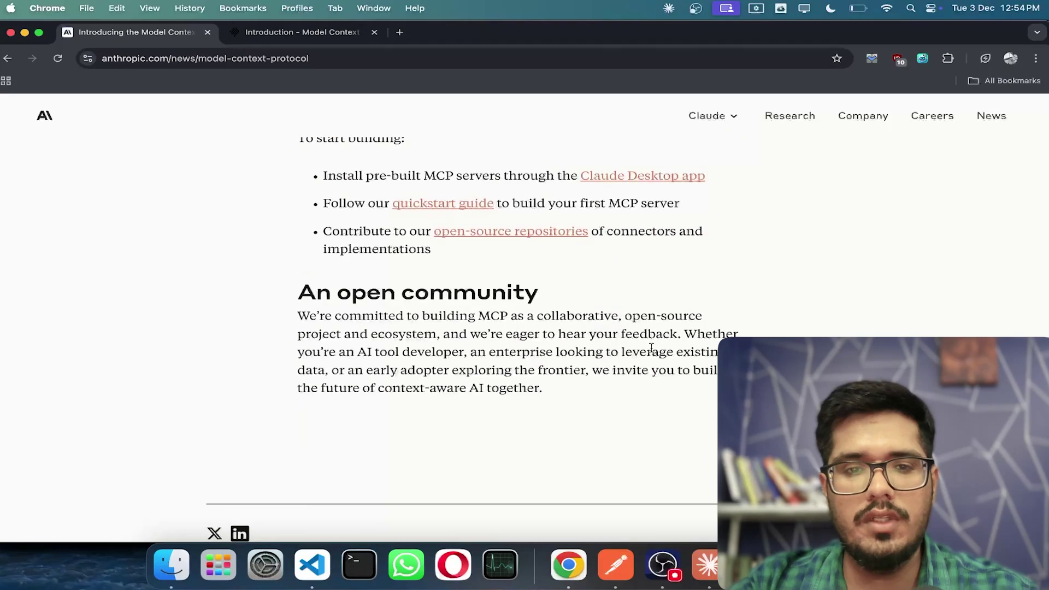
triple_click(451, 174)
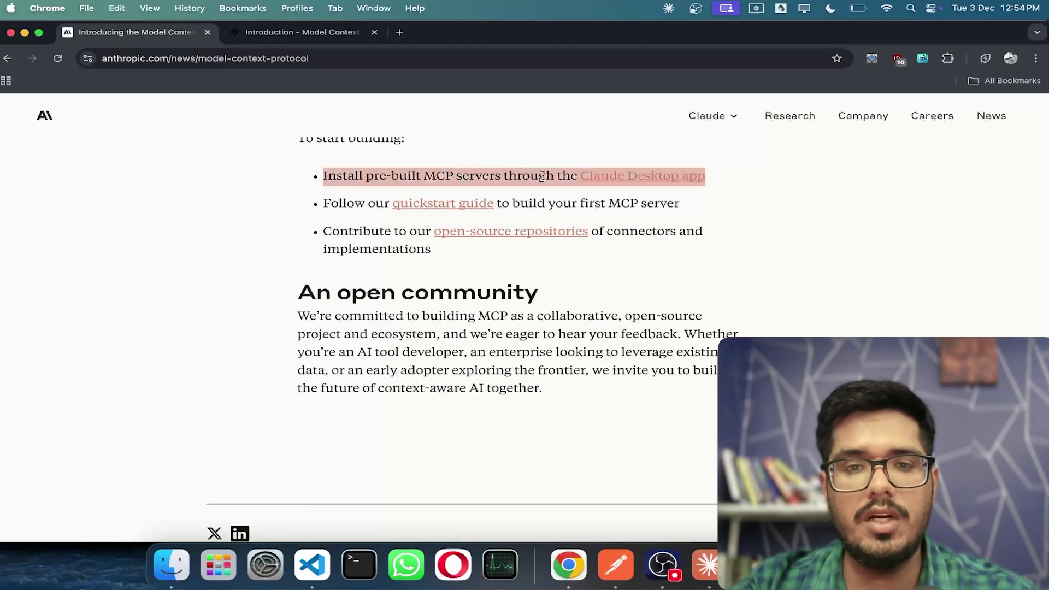
Open the Claude Desktop download page in a new tab, then switch to the Claude app
super+click(608, 182)
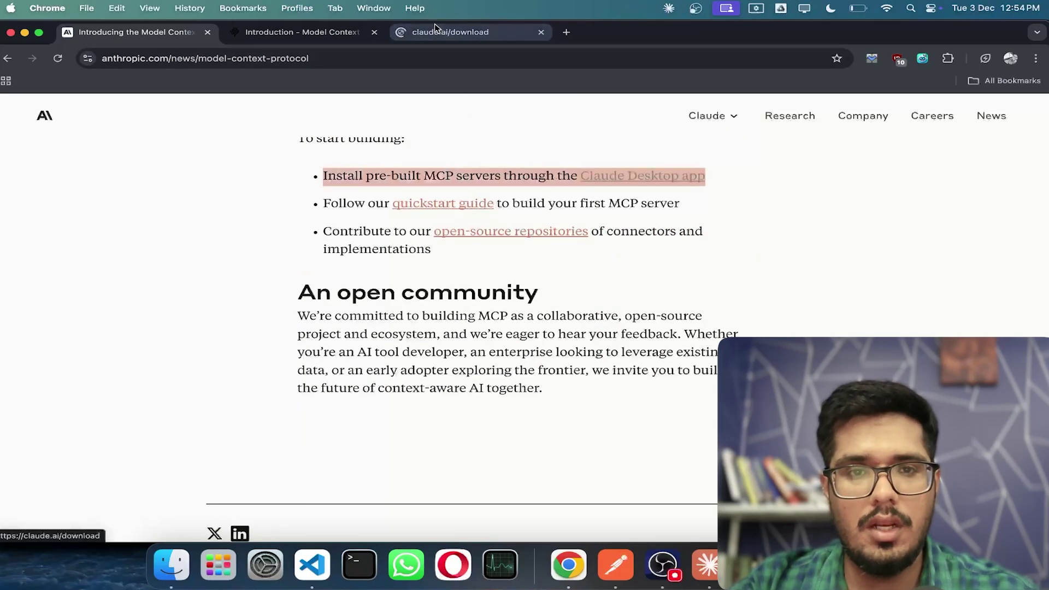
click(434, 31)
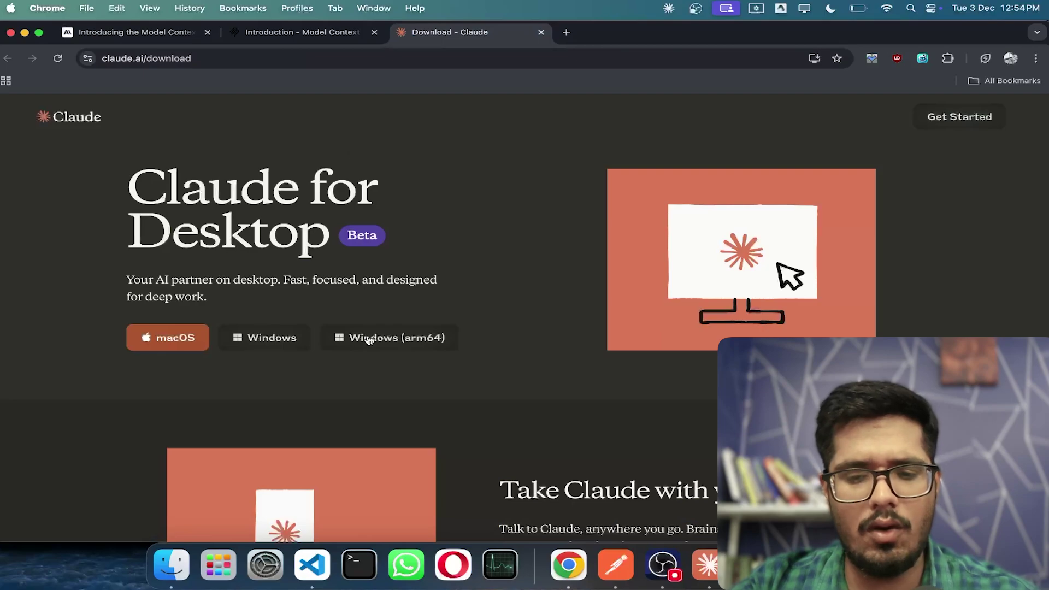
key(super+Tab)
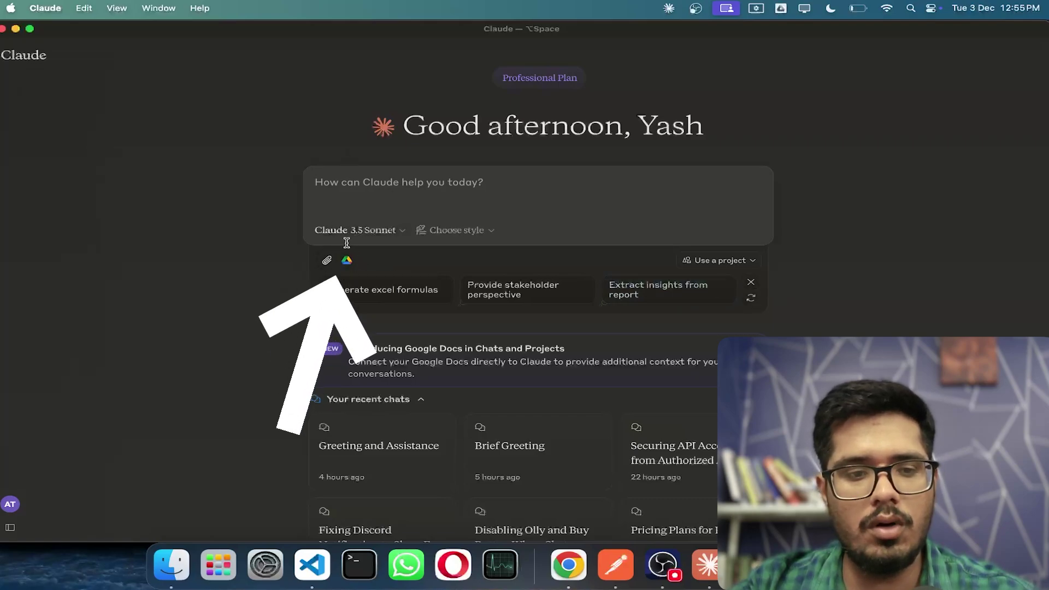
View the Analysis tool and LaTeX Rendering feature previews from the account menu, then close them
mouse_move(8, 526)
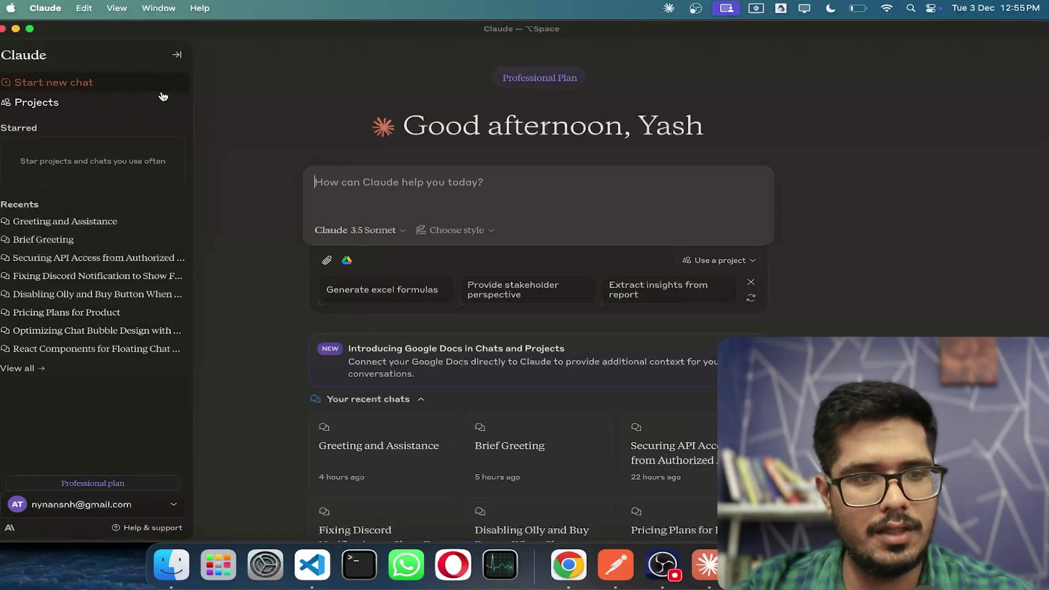
click(110, 504)
click(113, 363)
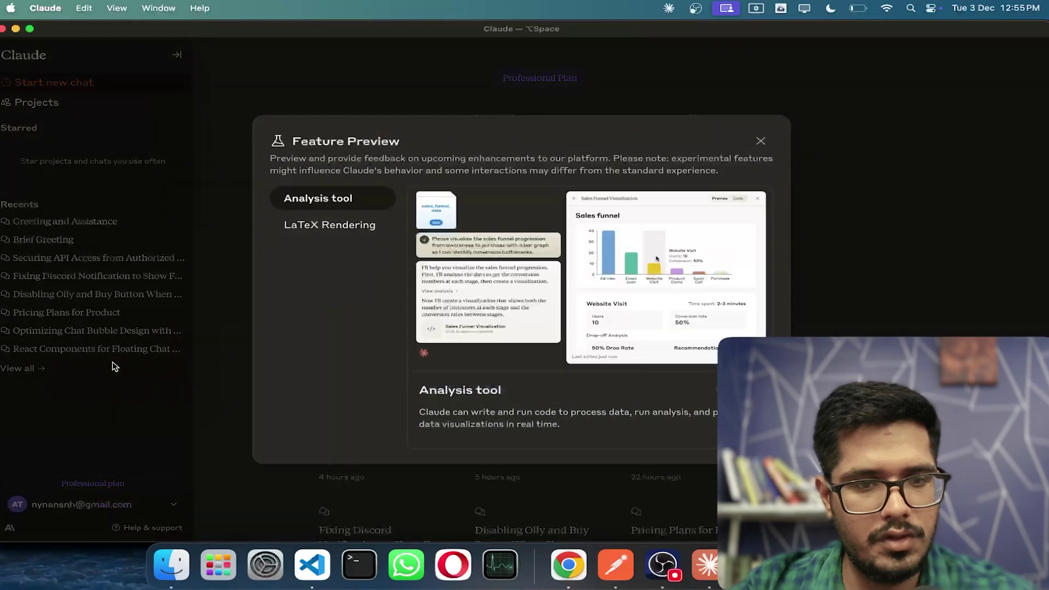
click(330, 224)
click(340, 200)
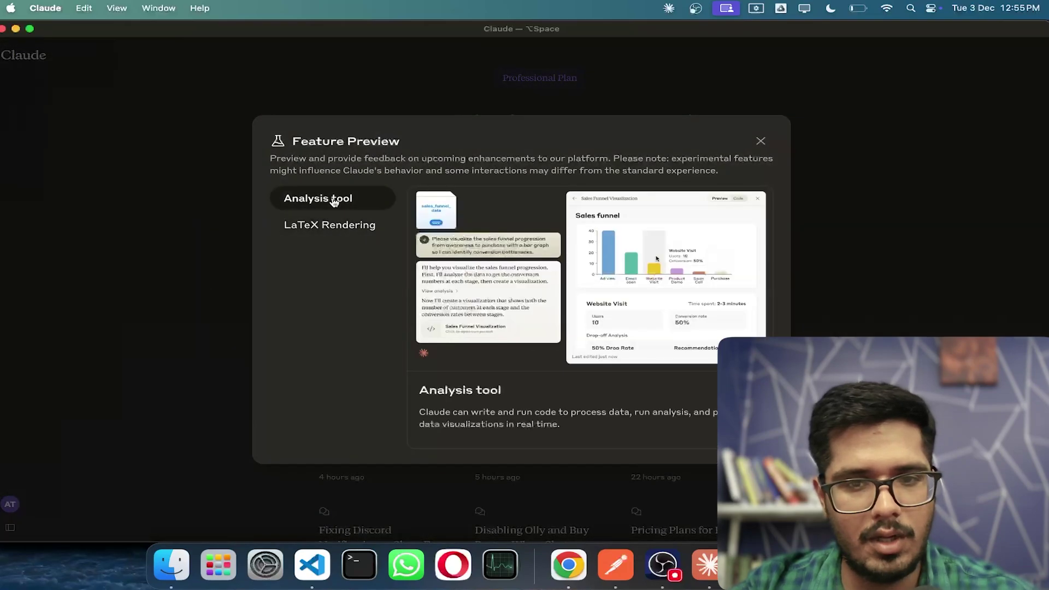
click(335, 200)
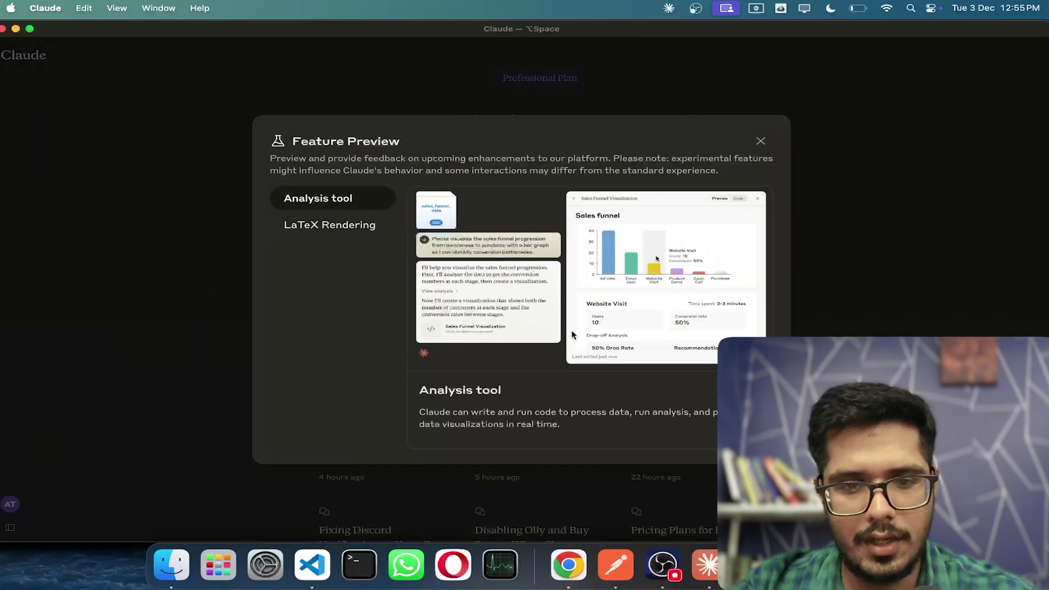
key(Escape)
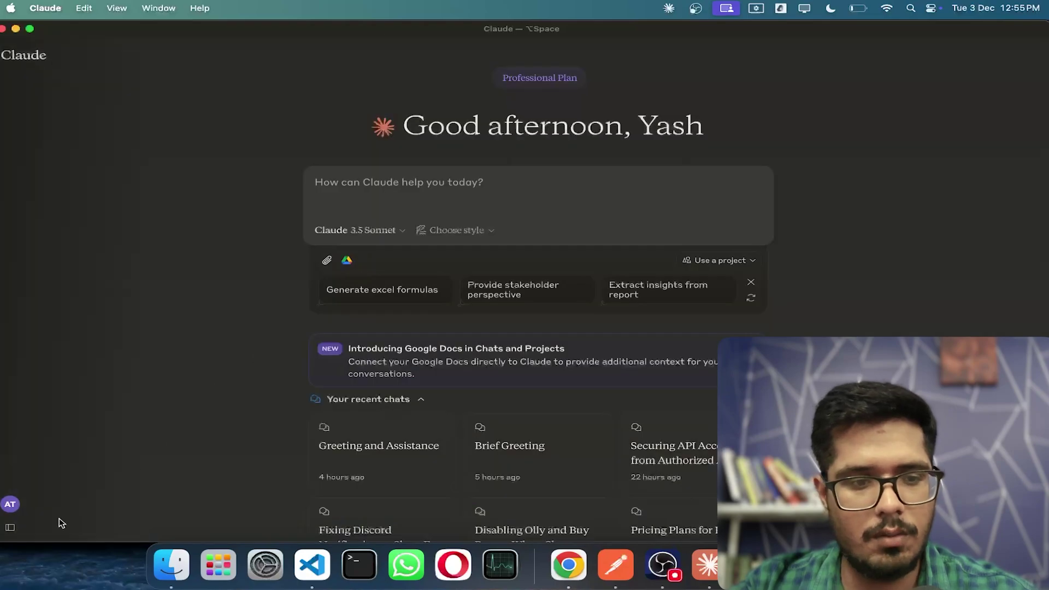
Open Claude's Settings from the account menu
mouse_move(54, 489)
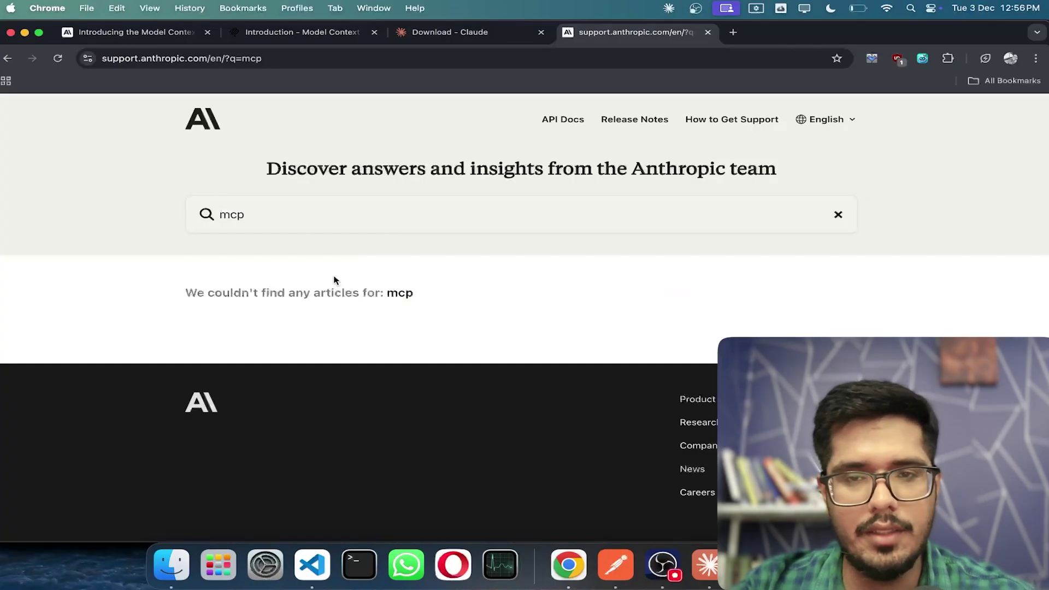
key(super+Tab)
mouse_move(56, 493)
mouse_move(31, 417)
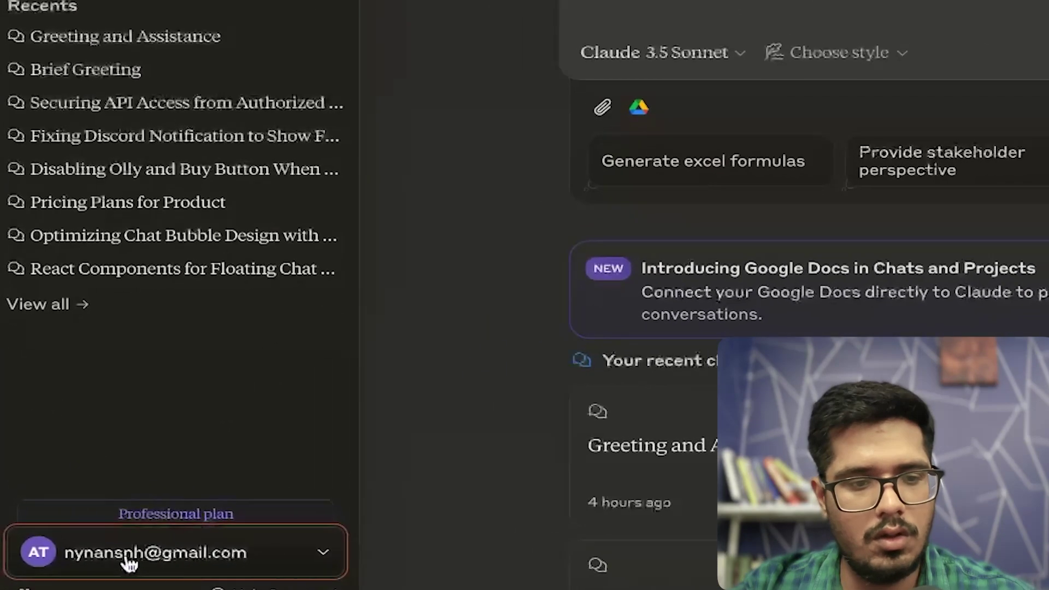
click(70, 536)
mouse_move(132, 335)
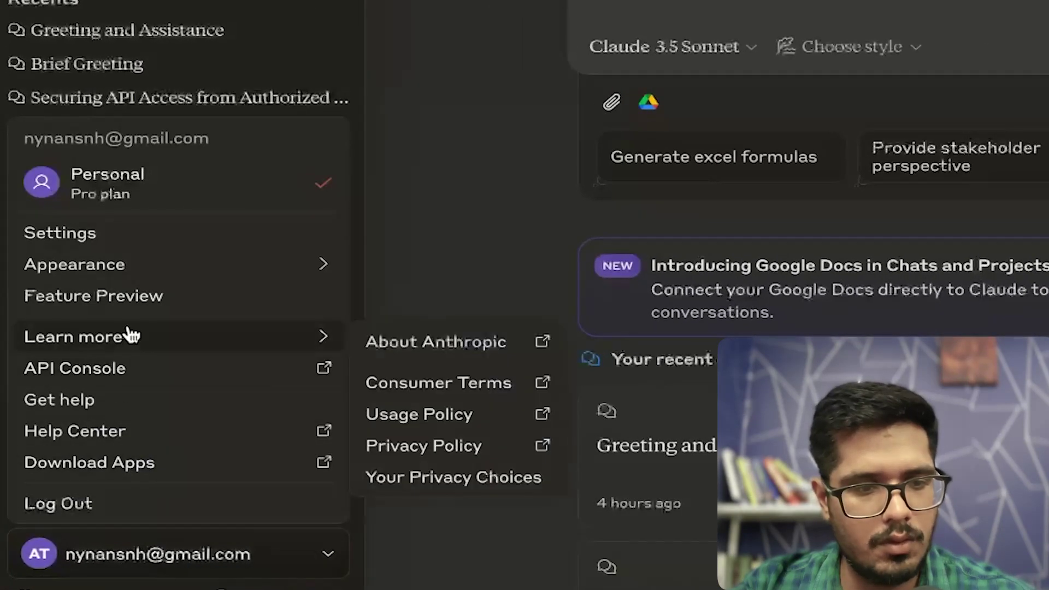
mouse_move(144, 273)
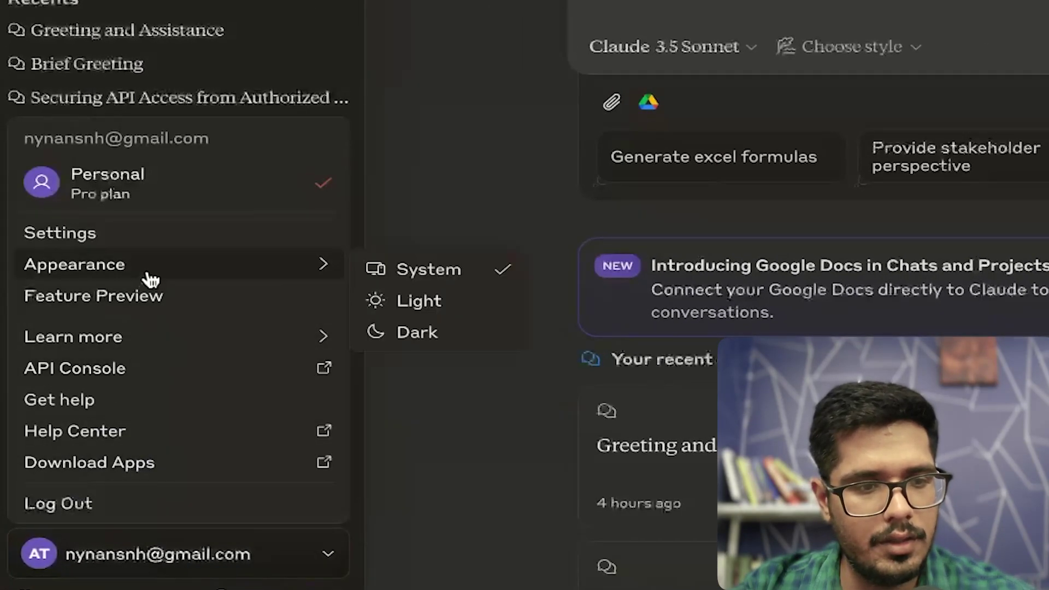
click(162, 232)
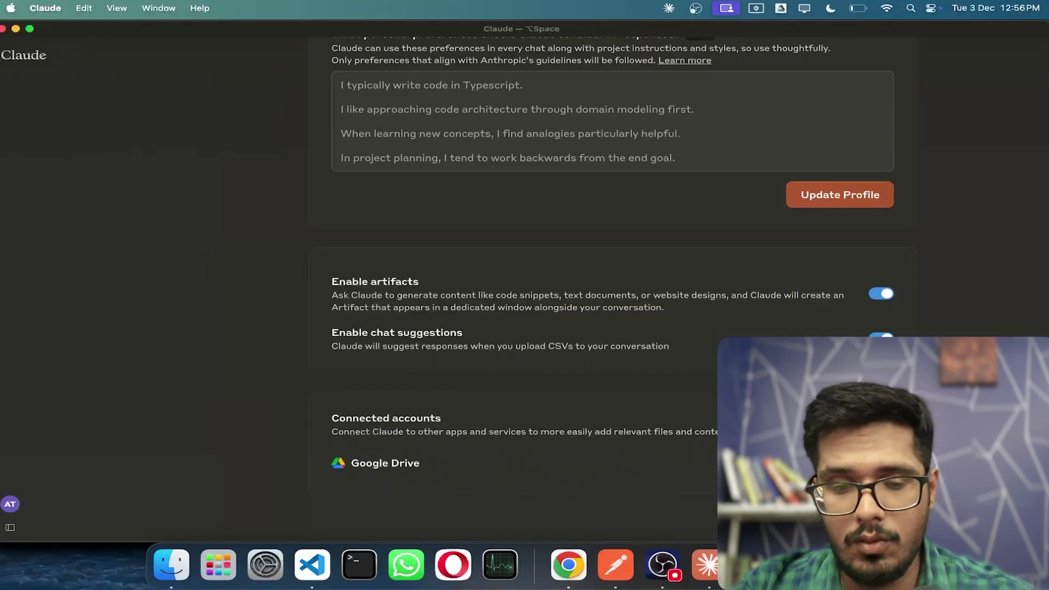
Check the account settings section and the projects list, then return to Chrome
scroll(686, 360, up, 10)
click(164, 169)
click(30, 104)
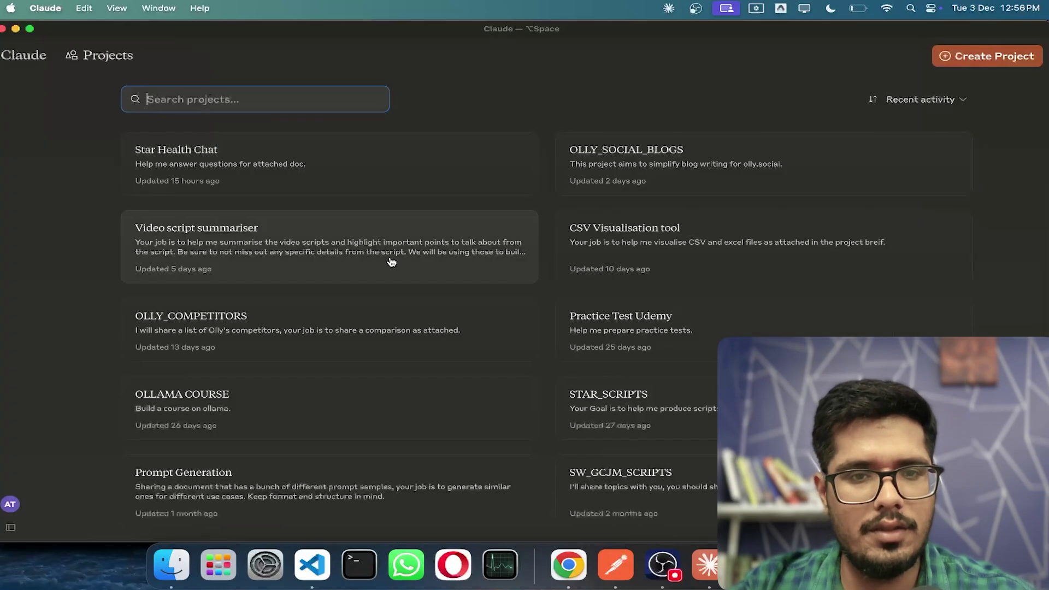
key(super+Tab)
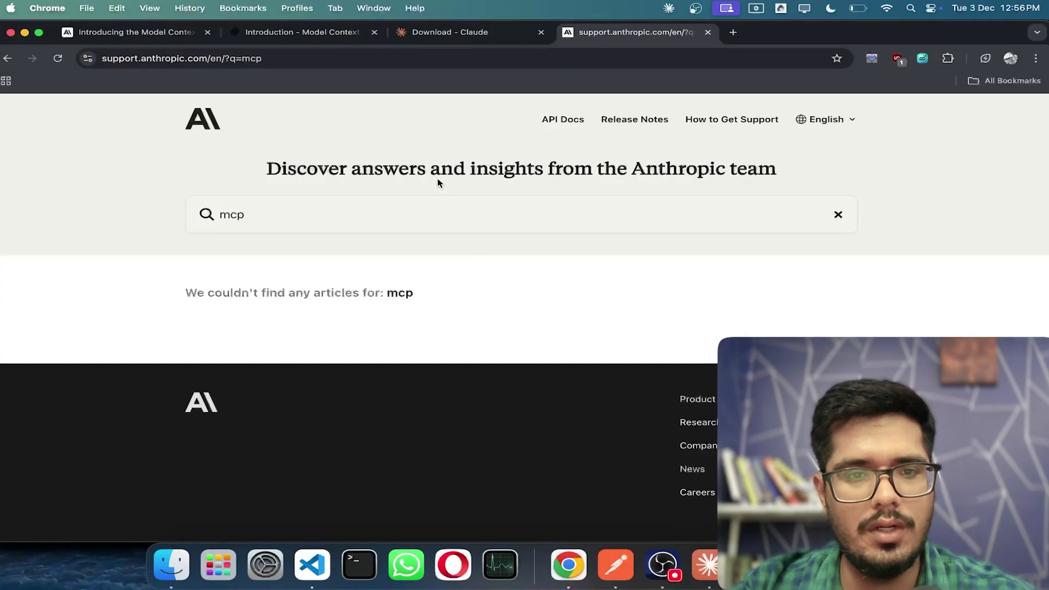
Glance at the download page, then scroll the MCP announcement article up to its Getting started section
click(446, 38)
scroll(452, 311, down, 1)
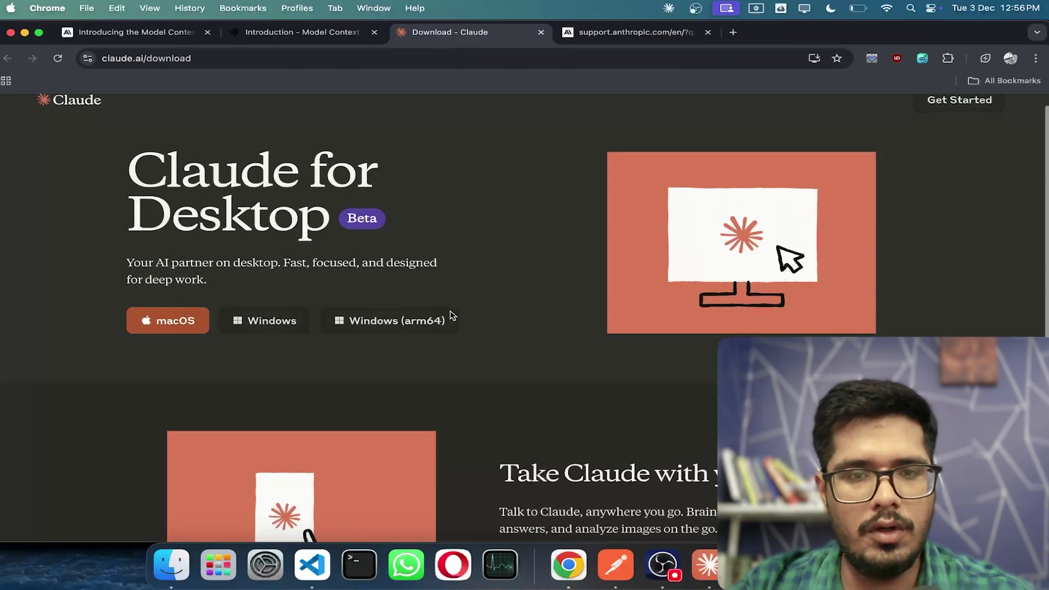
click(300, 33)
click(141, 33)
scroll(375, 200, up, 1)
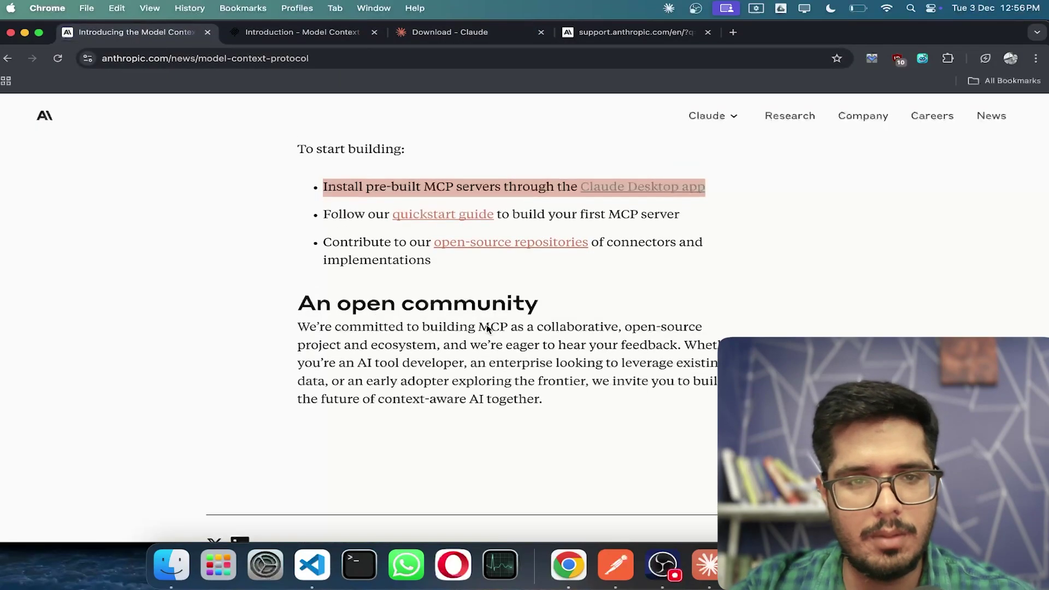
drag(362, 208, 502, 205)
click(461, 208)
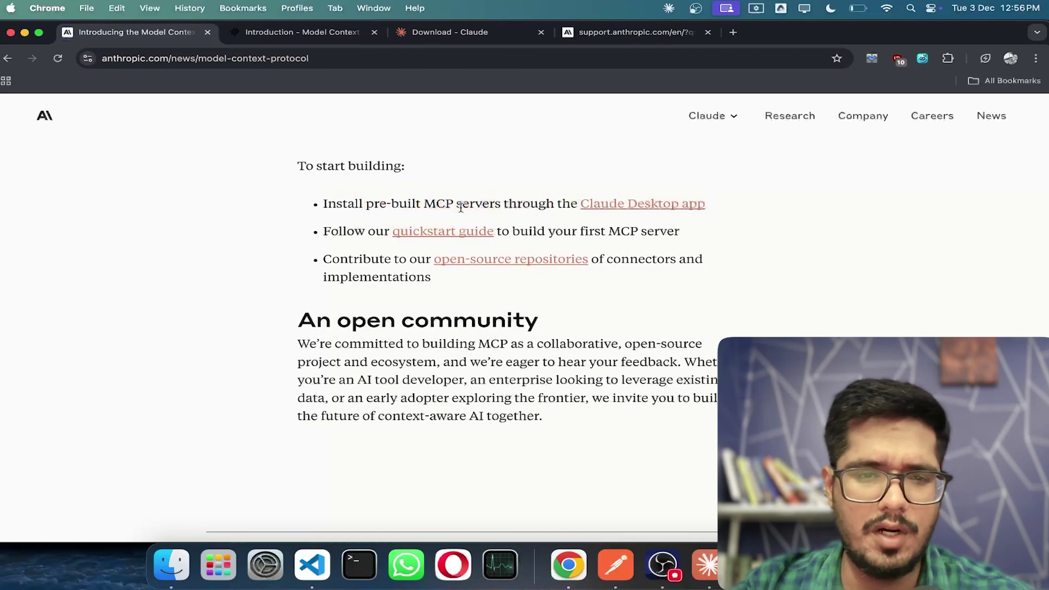
scroll(441, 238, up, 1)
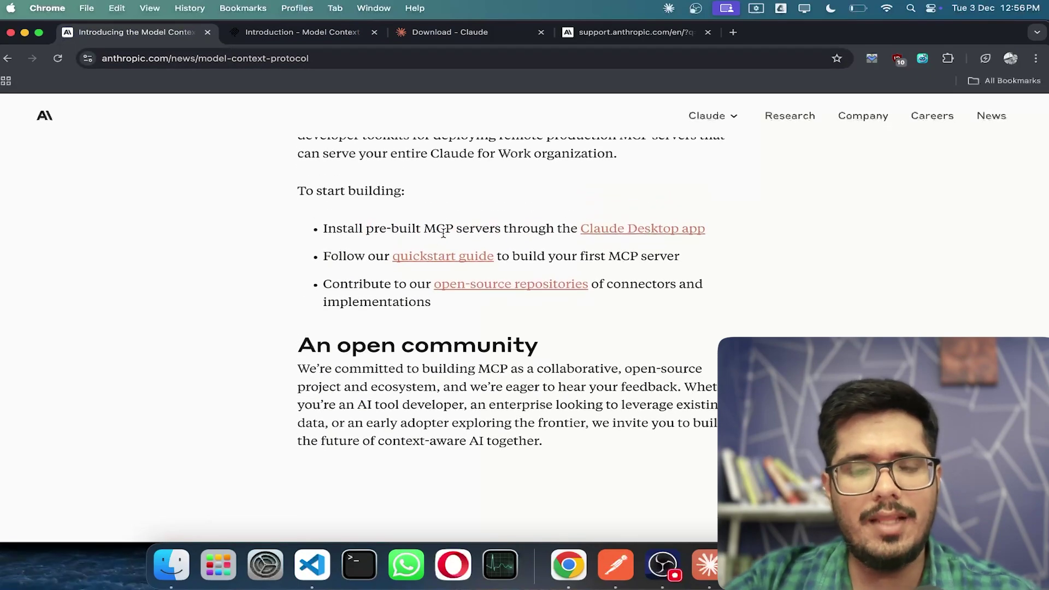
scroll(443, 234, up, 5)
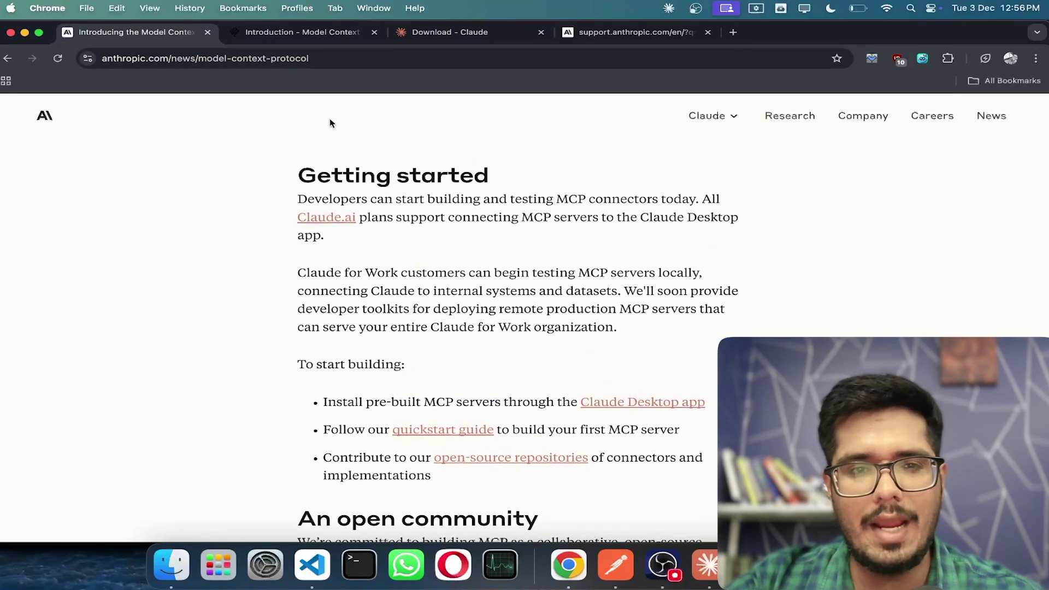
Switch to the MCP introduction docs and scroll through its overview cards and Explore MCP section
click(308, 32)
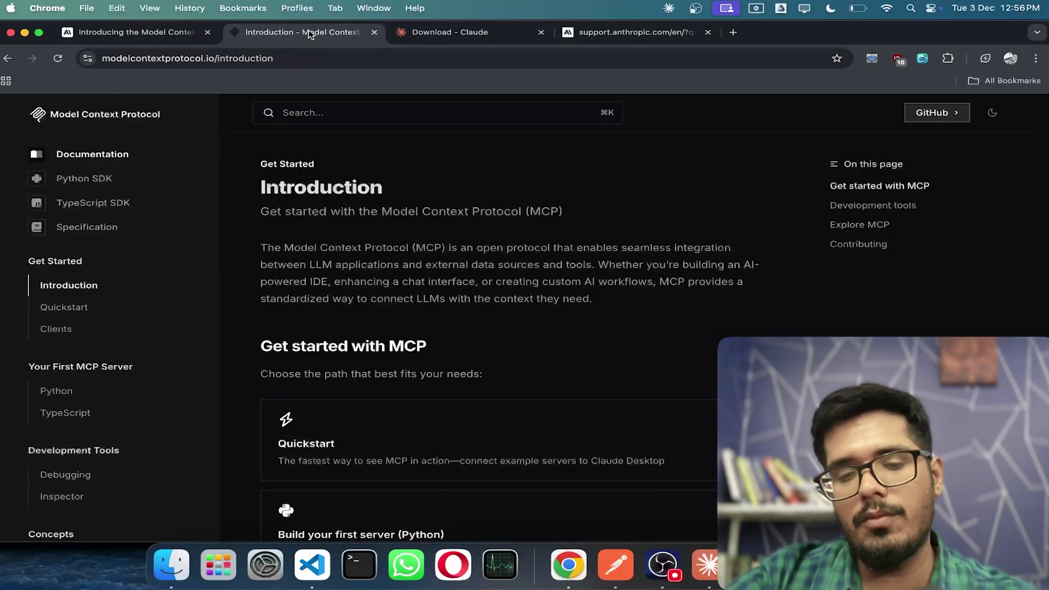
key(ctrl+shift+Tab)
key(ctrl+Tab)
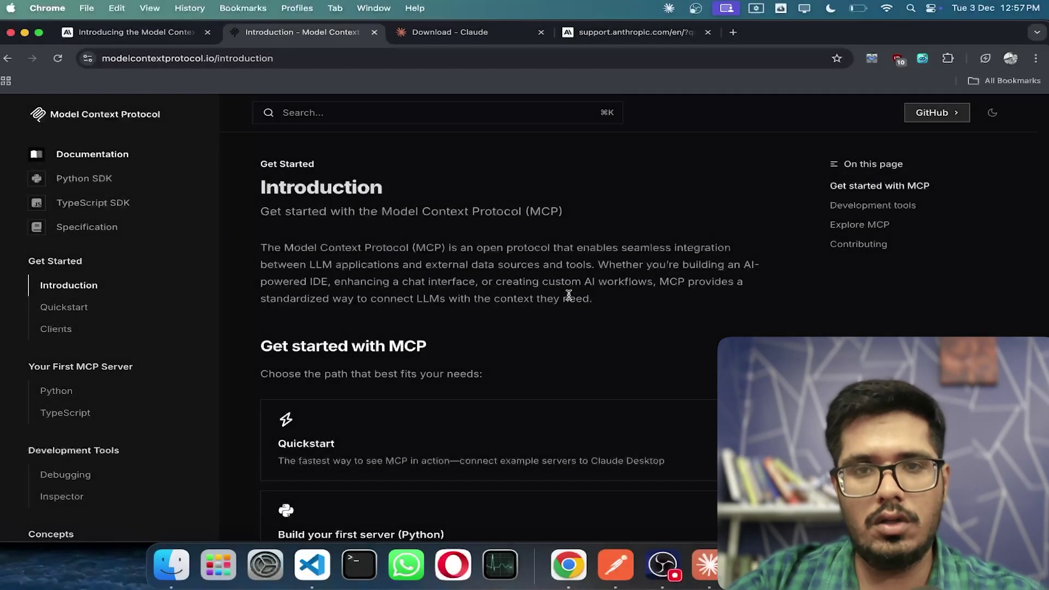
scroll(473, 309, down, 5)
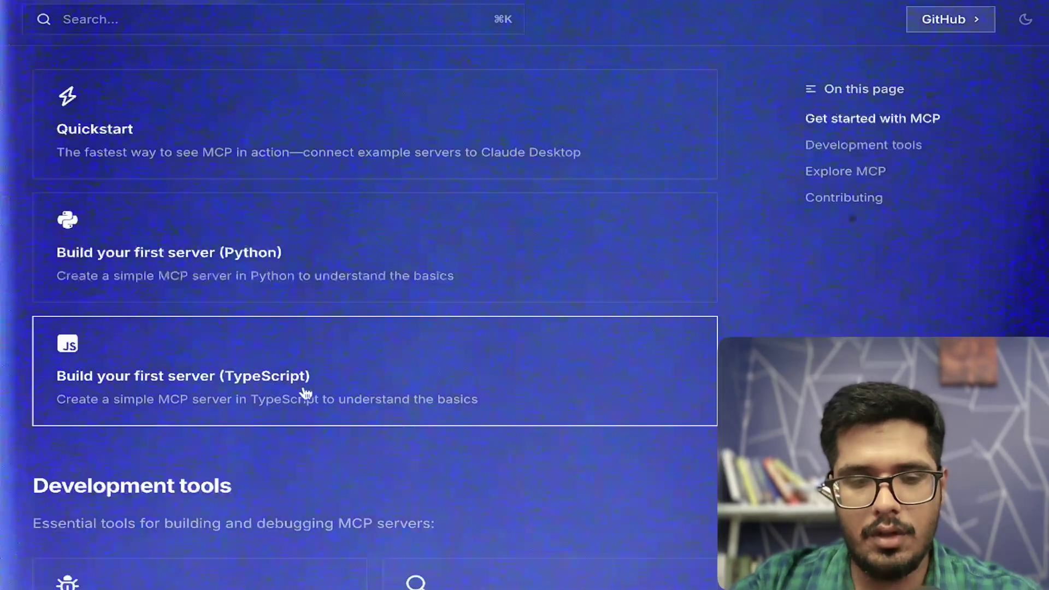
scroll(460, 386, down, 3)
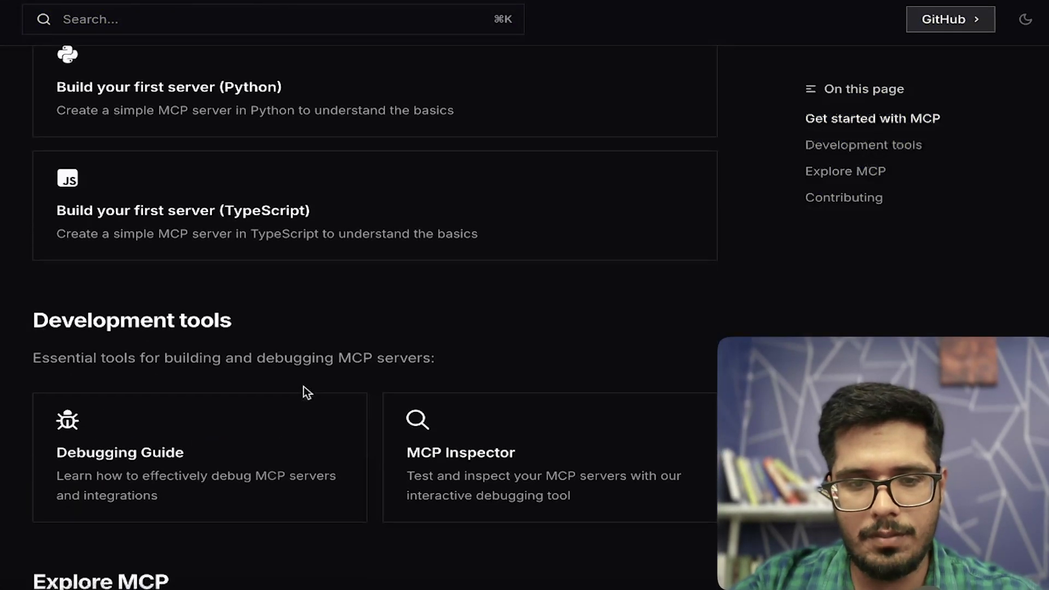
scroll(295, 355, up, 2)
scroll(281, 340, down, 8)
scroll(280, 334, up, 1)
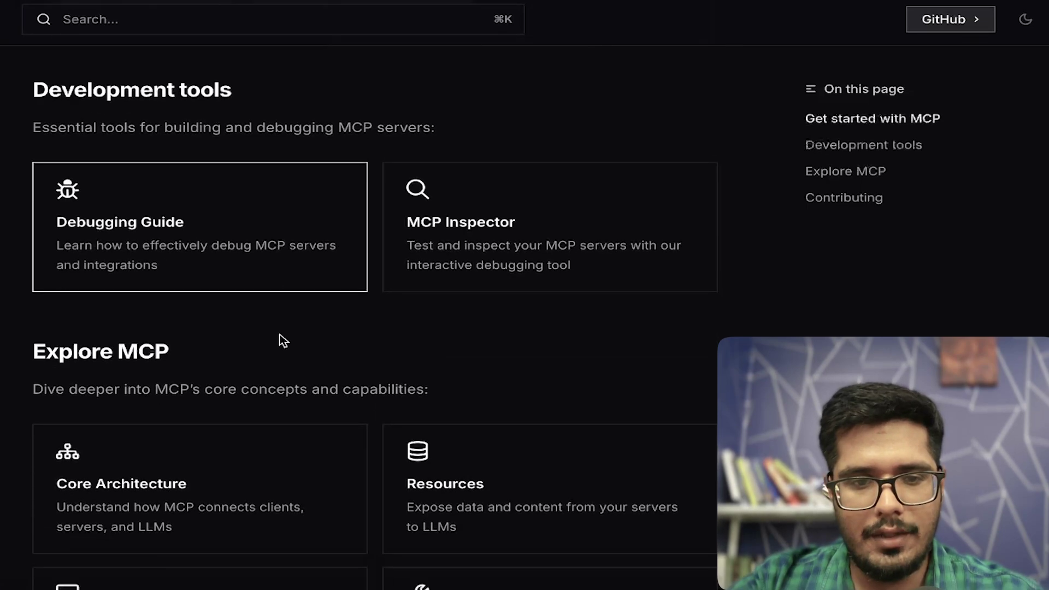
scroll(278, 339, down, 3)
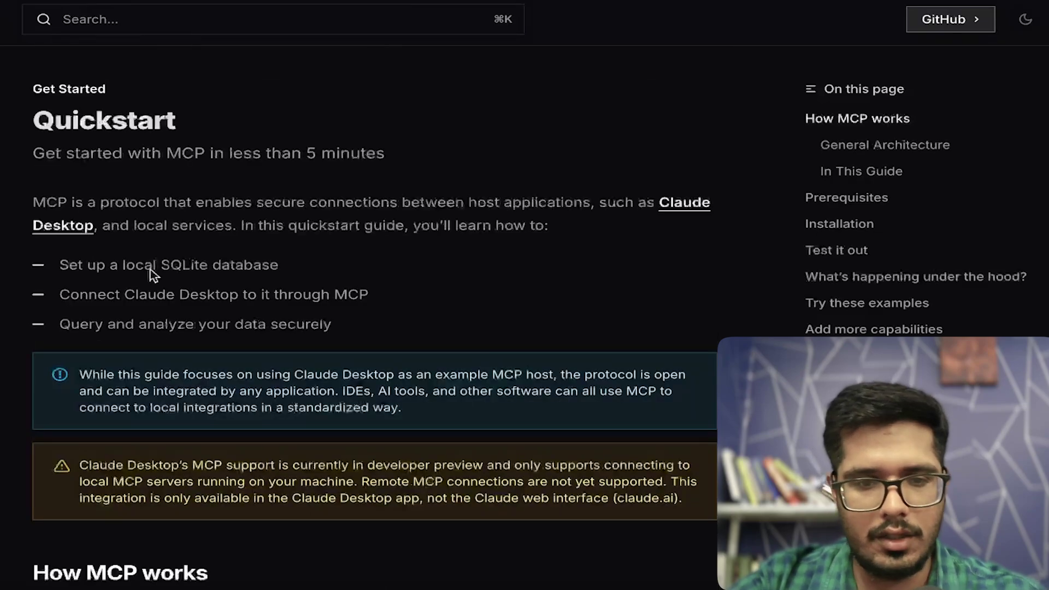
scroll(376, 332, down, 2)
scroll(377, 332, up, 2)
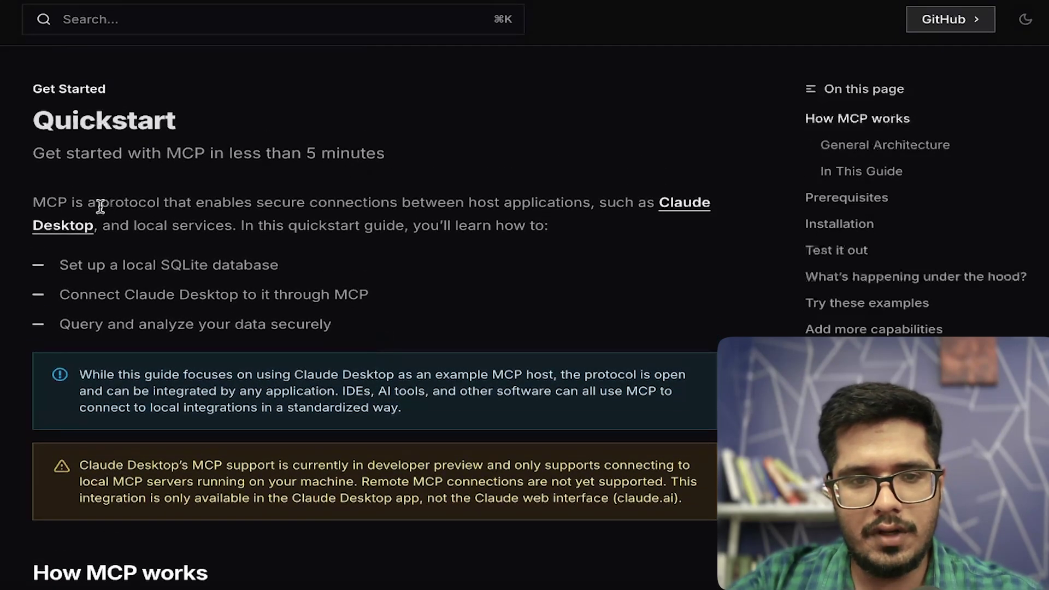
Highlight the Quickstart's description of MCP and its goals of connecting Claude Desktop and querying data securely
drag(100, 206, 565, 203)
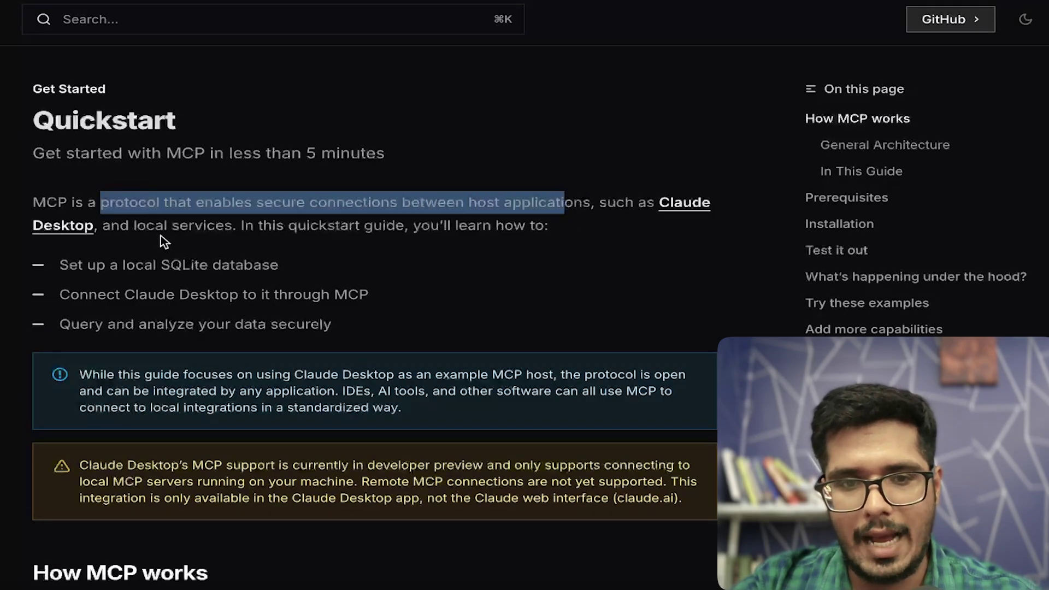
drag(150, 227, 498, 237)
scroll(90, 218, down, 1)
drag(88, 236, 335, 234)
drag(69, 266, 383, 266)
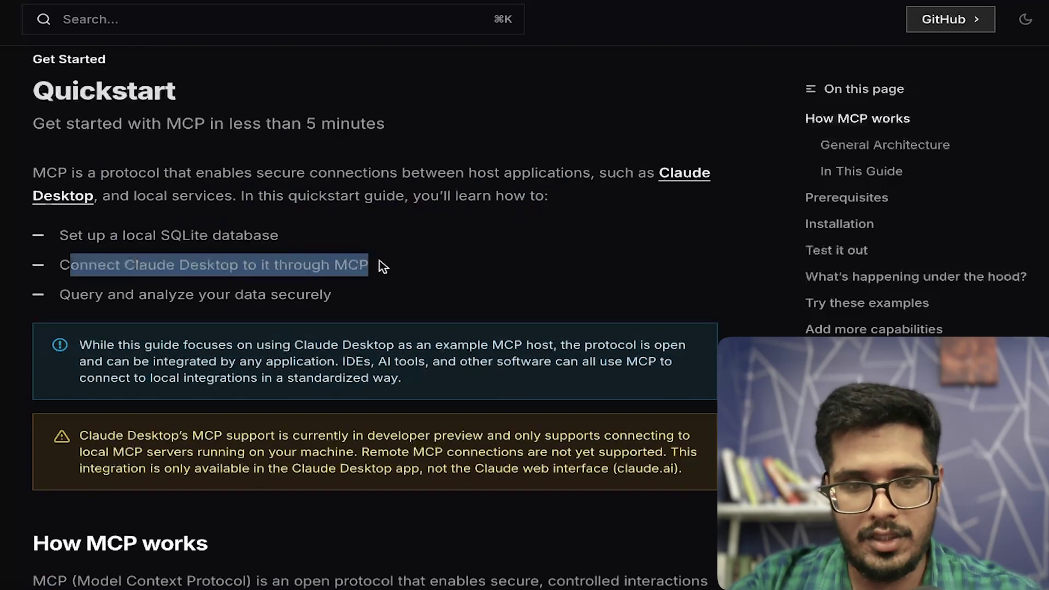
drag(71, 295, 353, 294)
scroll(353, 293, down, 7)
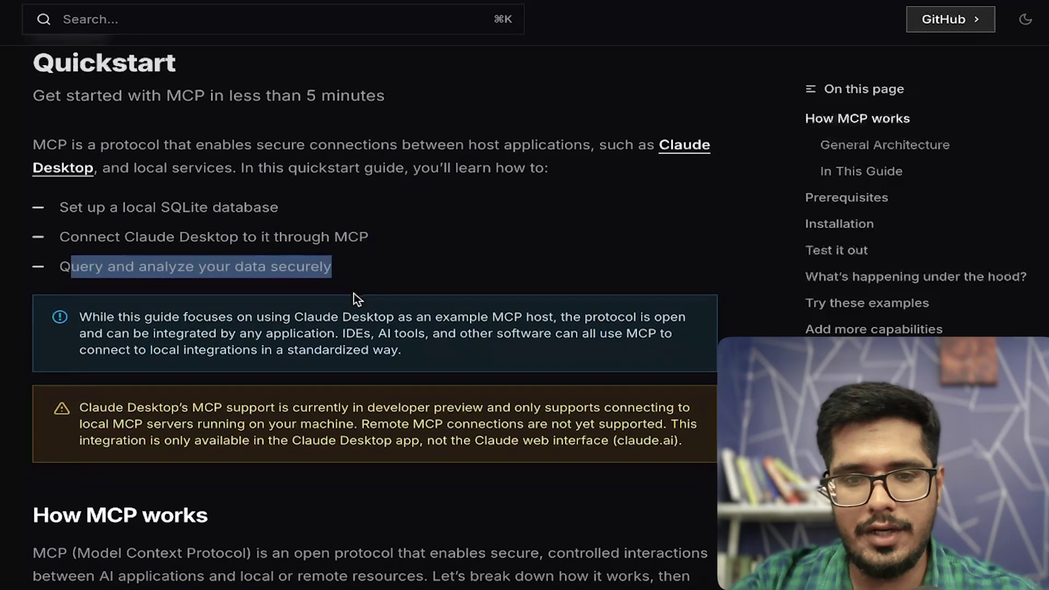
Select the How MCP works paragraph and scroll down to the General Architecture diagram
triple_click(206, 204)
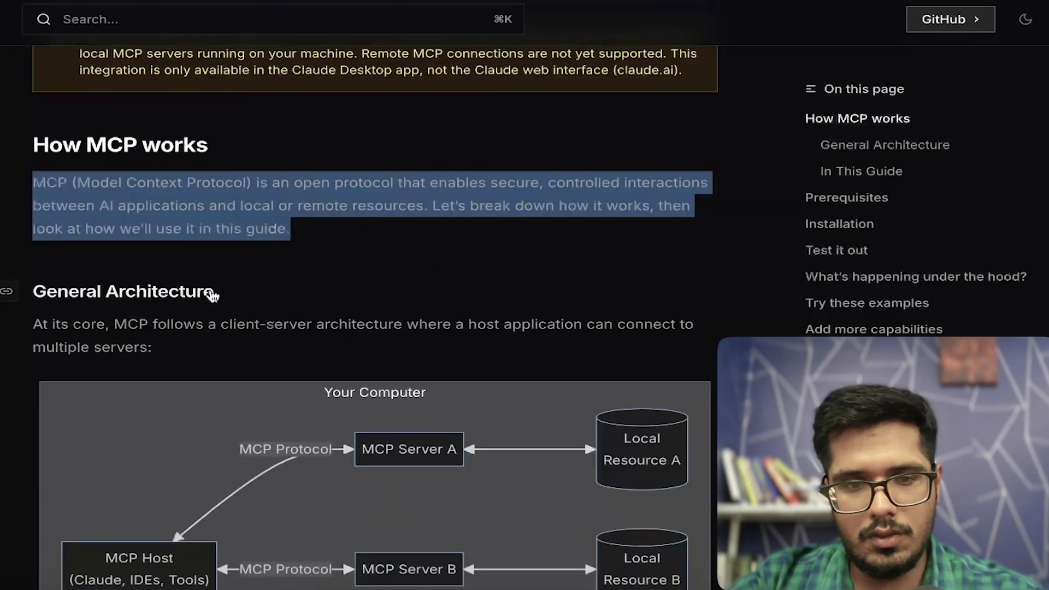
scroll(89, 269, down, 3)
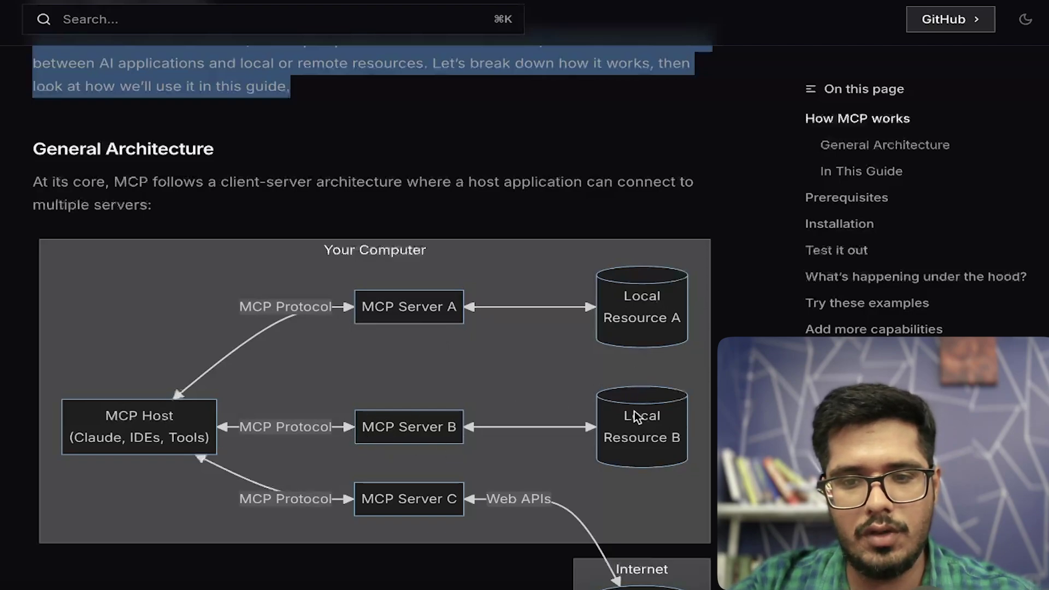
scroll(642, 450, down, 2)
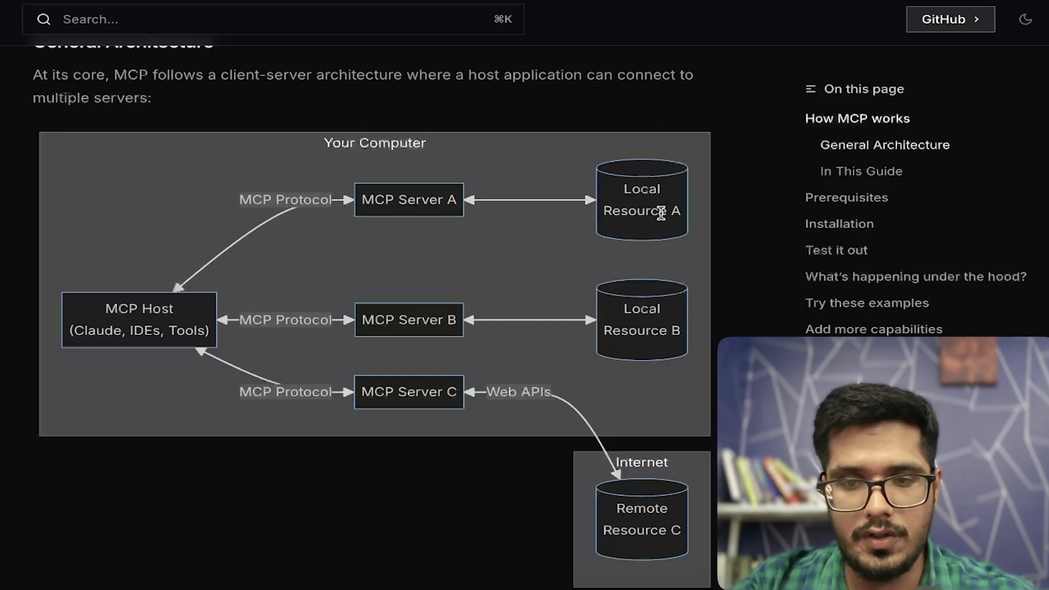
scroll(575, 497, down, 9)
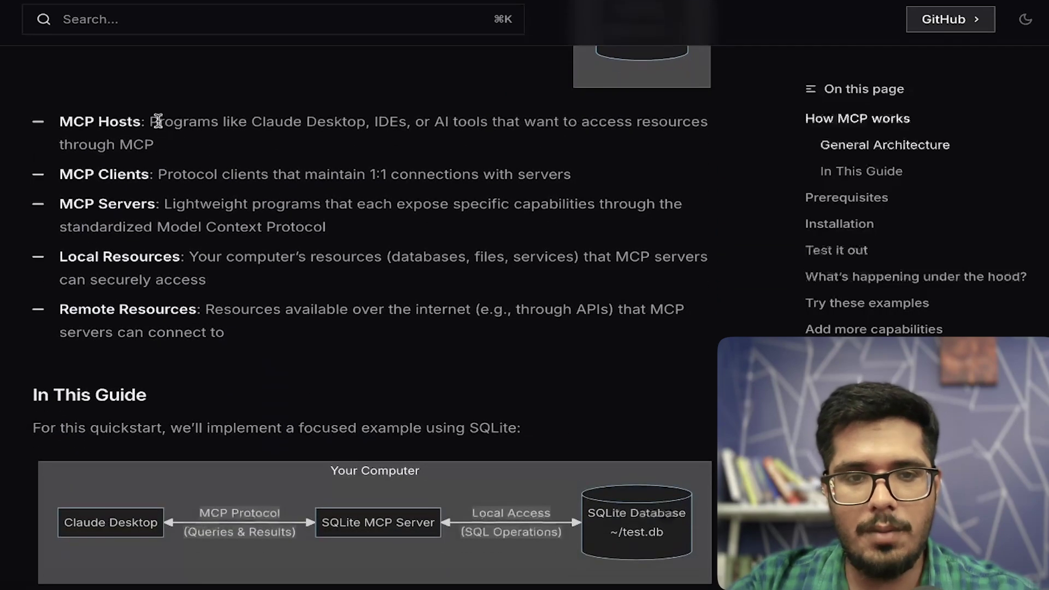
drag(149, 121, 228, 156)
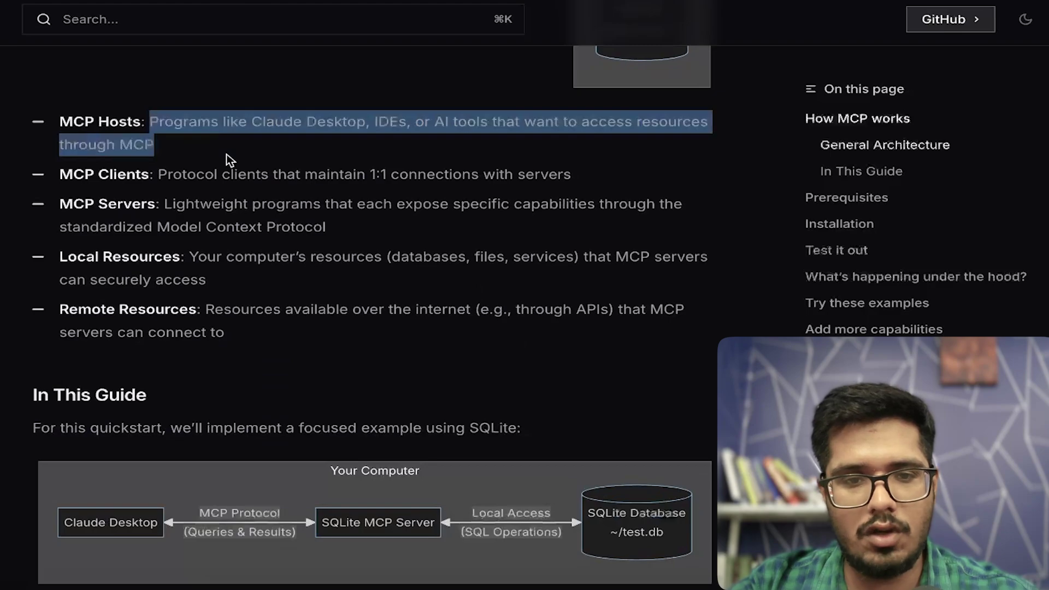
drag(158, 174, 574, 175)
scroll(575, 174, up, 3)
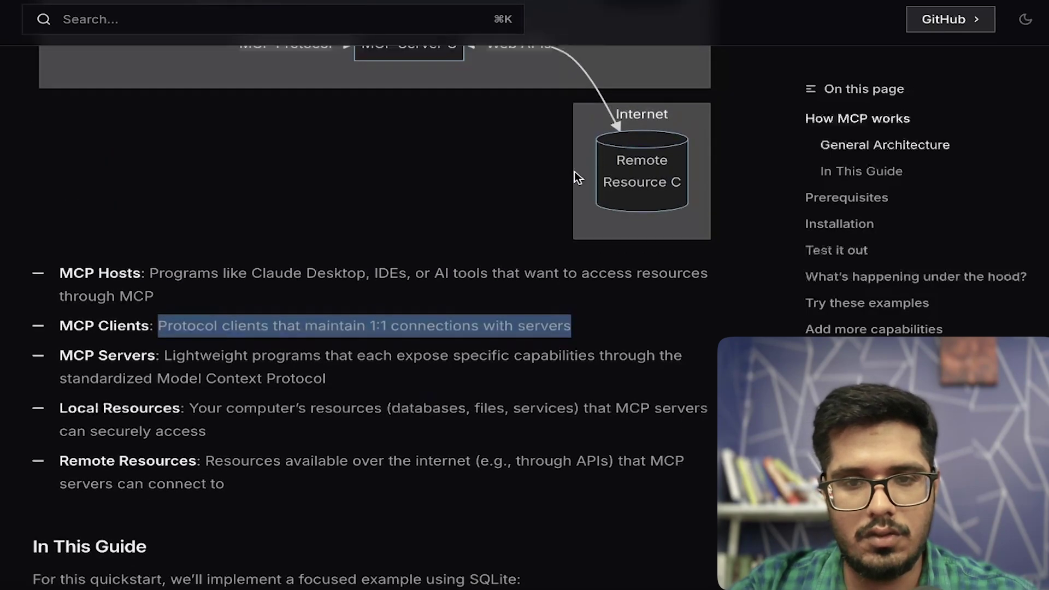
scroll(574, 172, up, 5)
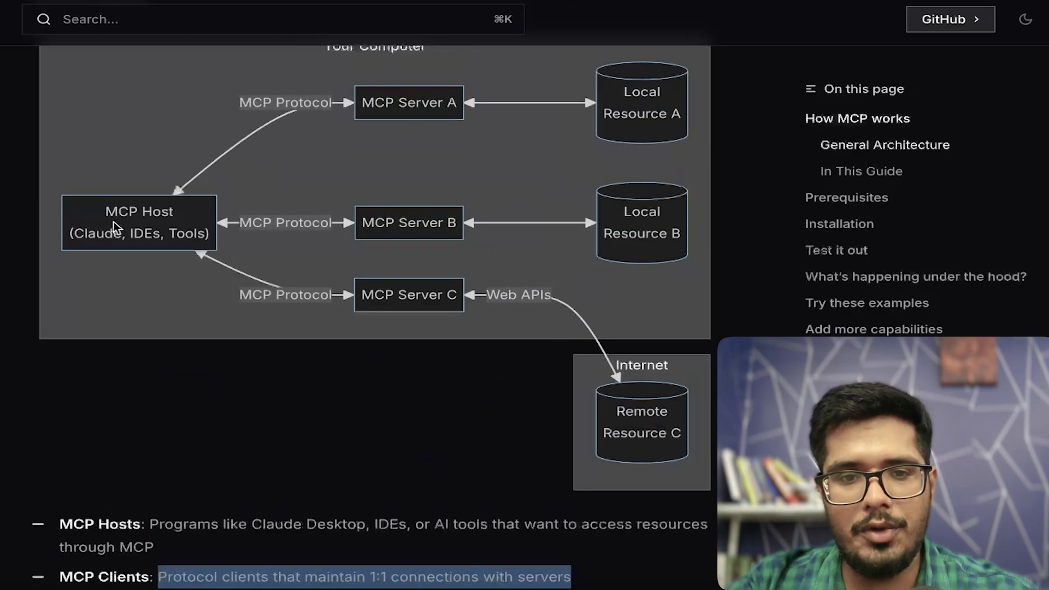
scroll(141, 211, down, 5)
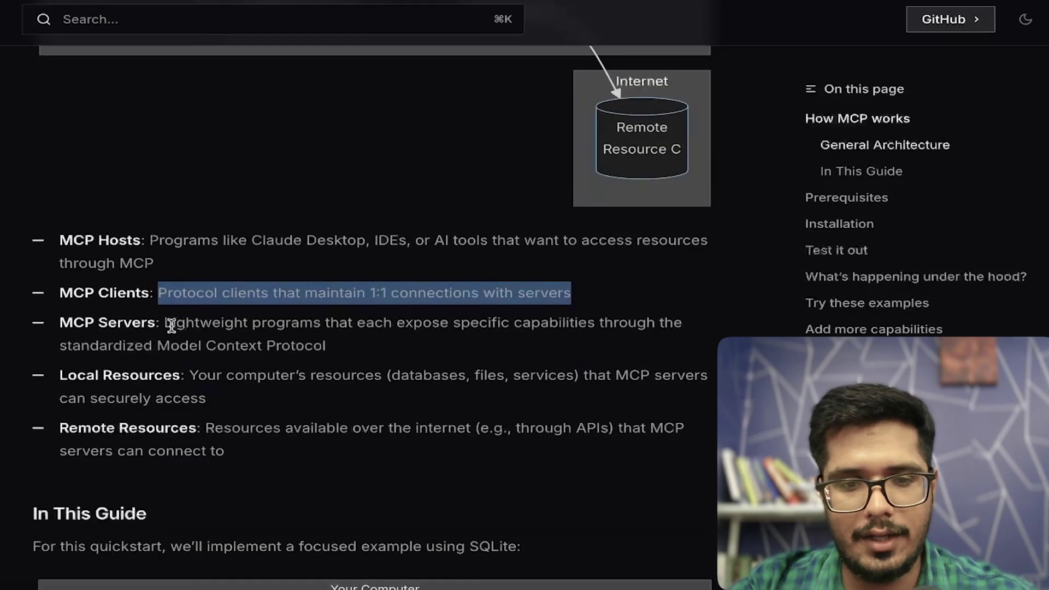
drag(170, 326, 331, 345)
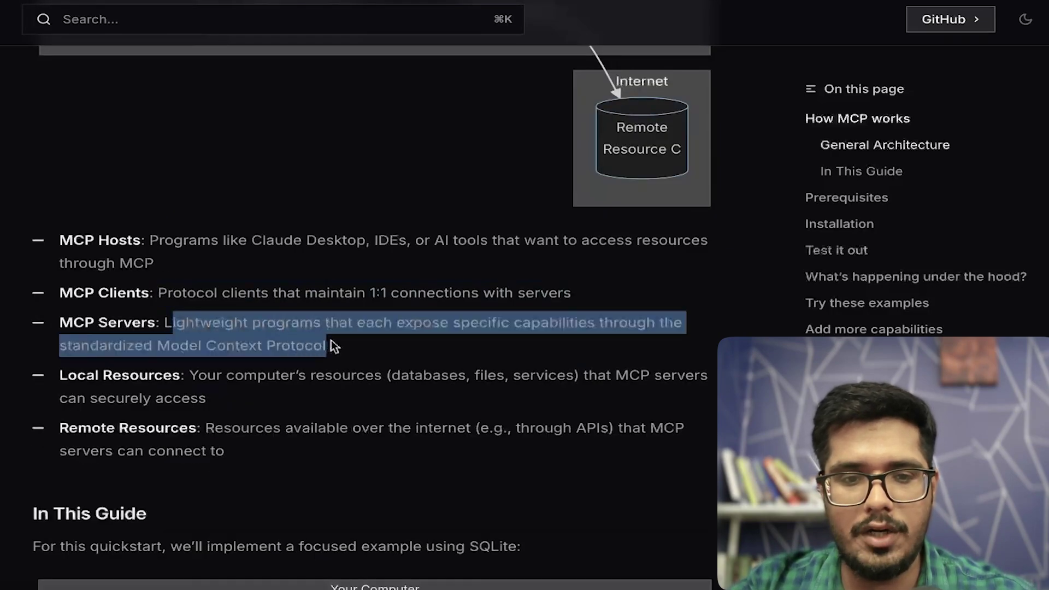
scroll(331, 345, down, 1)
scroll(331, 340, down, 1)
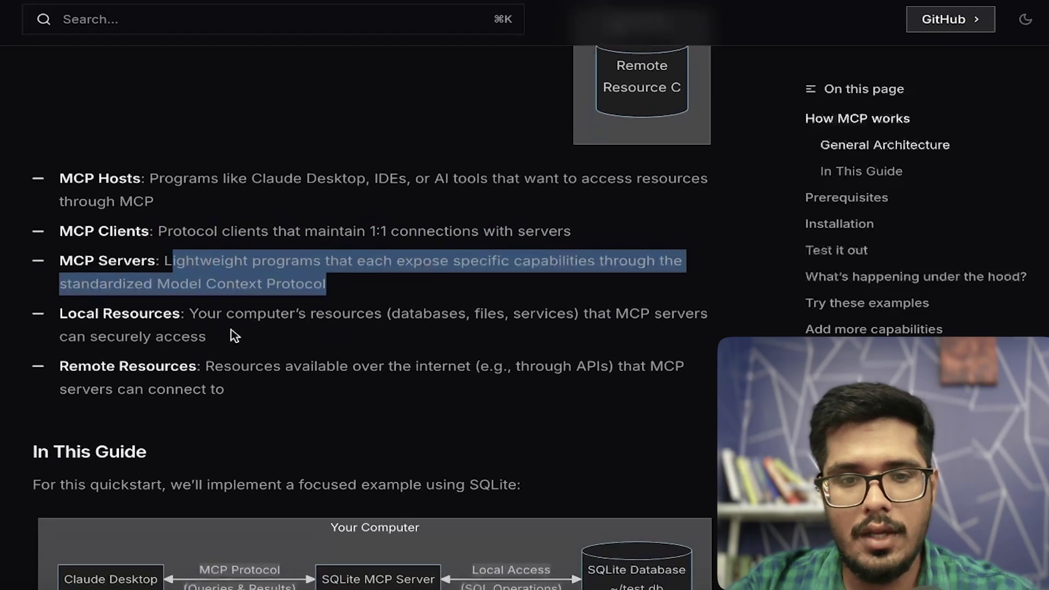
drag(198, 318, 228, 353)
scroll(226, 332, down, 1)
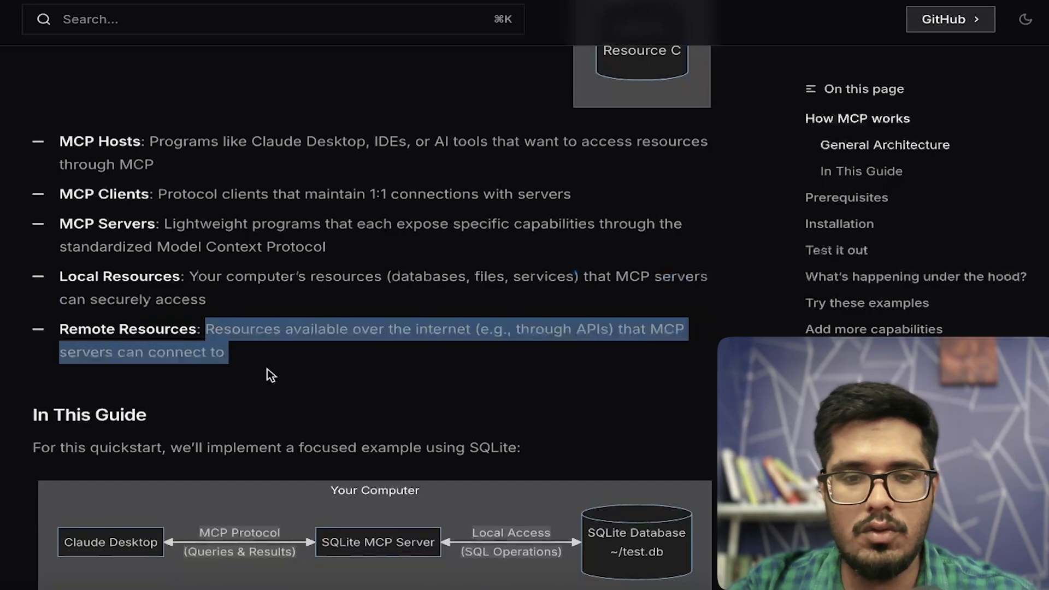
scroll(267, 371, down, 5)
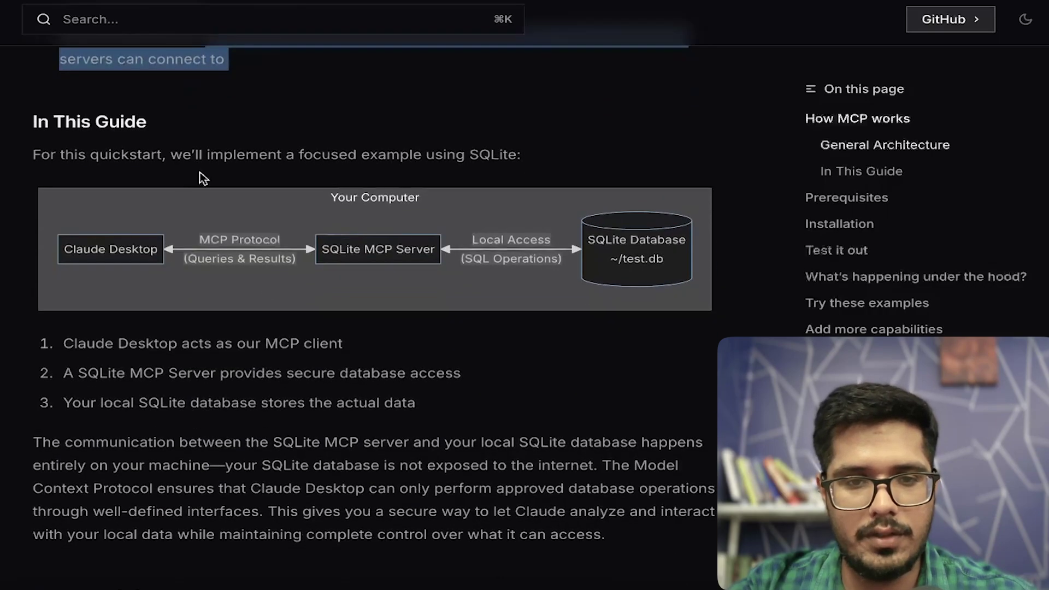
Expand 'Installing prerequisites (macOS)' and select the 'brew install uv git sqlite3' line
scroll(388, 168, down, 5)
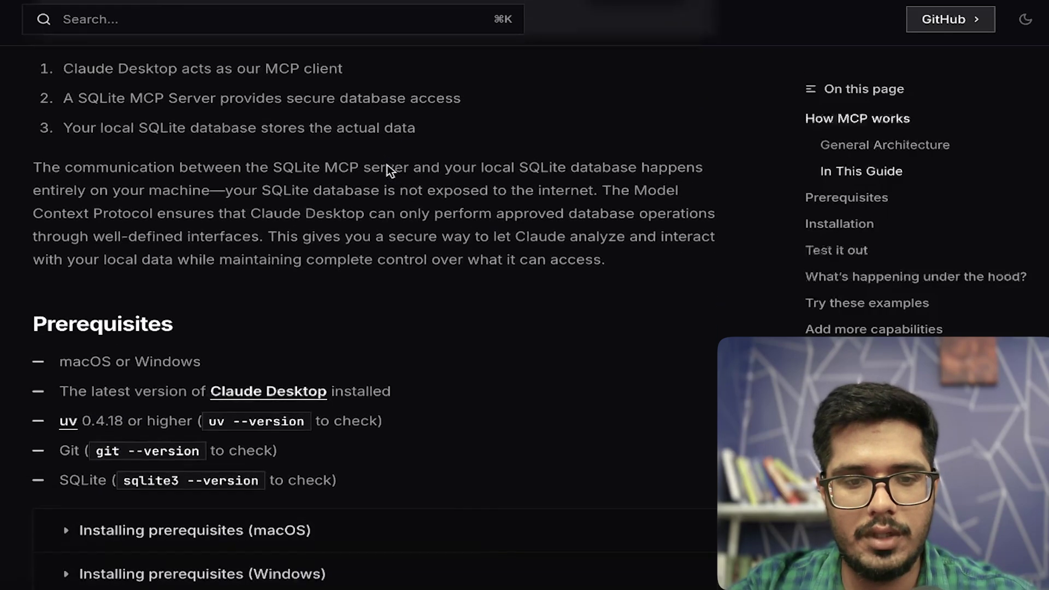
scroll(387, 165, down, 4)
click(131, 328)
scroll(131, 232, down, 3)
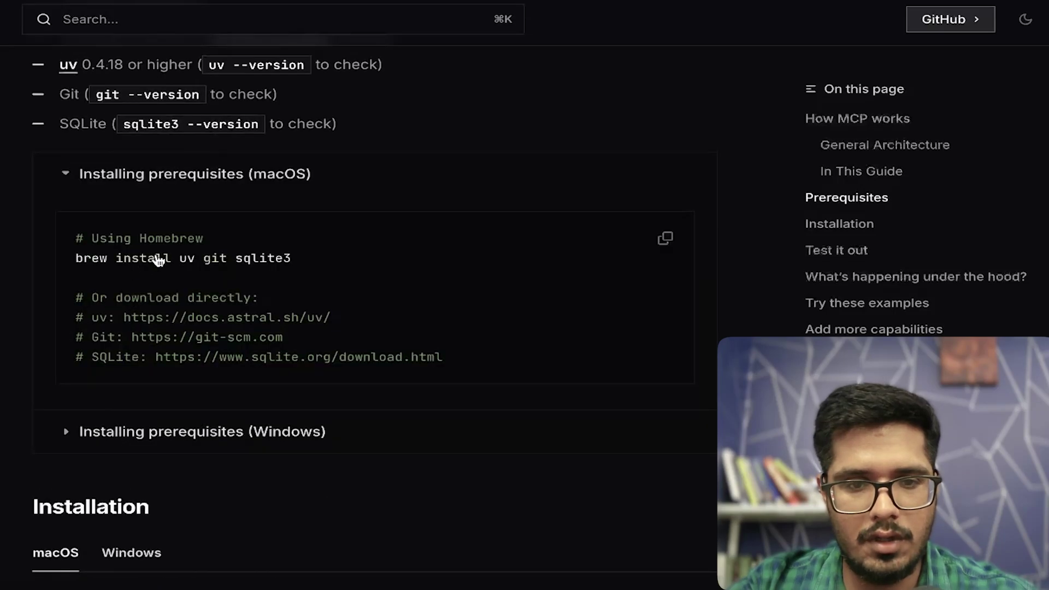
triple_click(159, 260)
key(super+c)
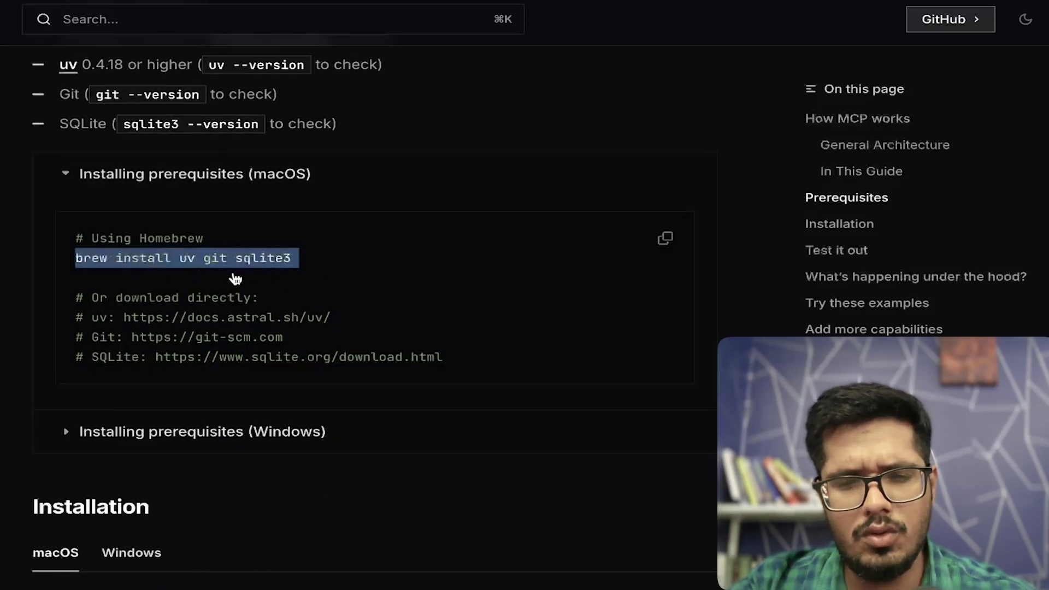
Launch Terminal and run the pasted 'brew install uv git sqlite3' command
key(super+space)
text(terminal)
key(Return)
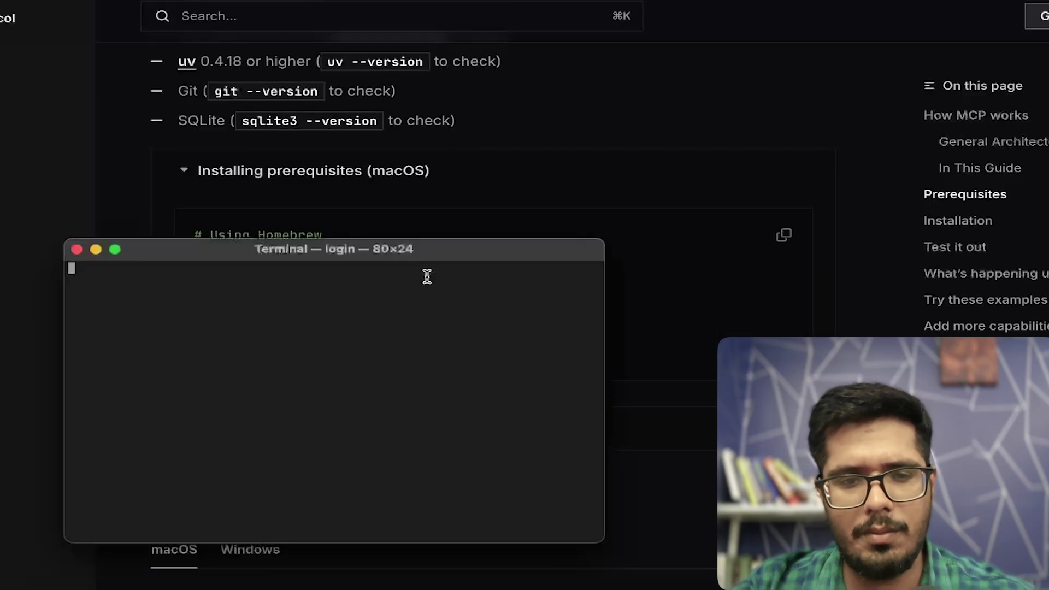
key(super+v)
key(Return)
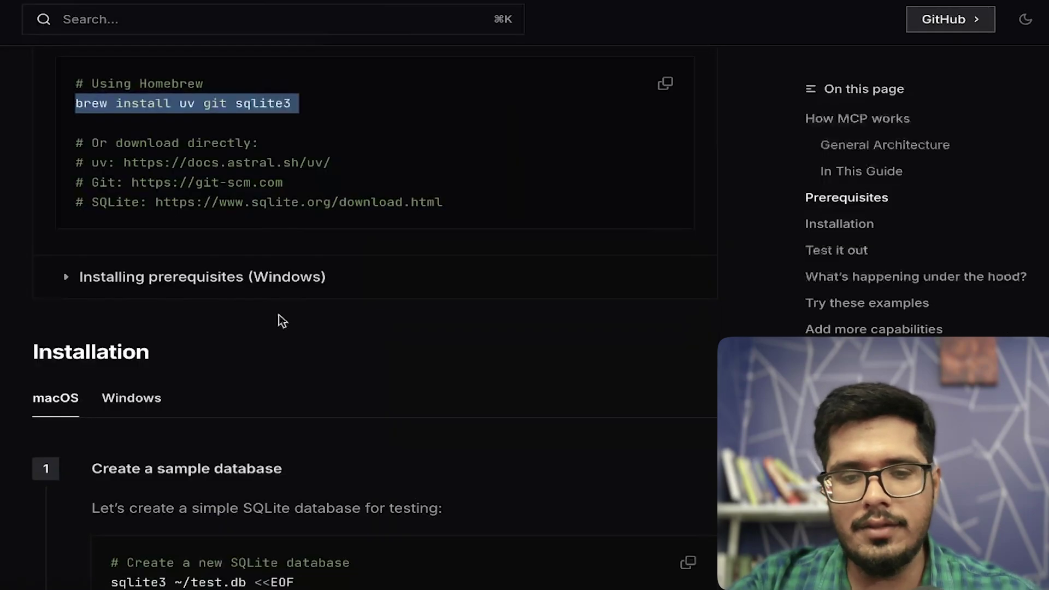
scroll(279, 314, down, 5)
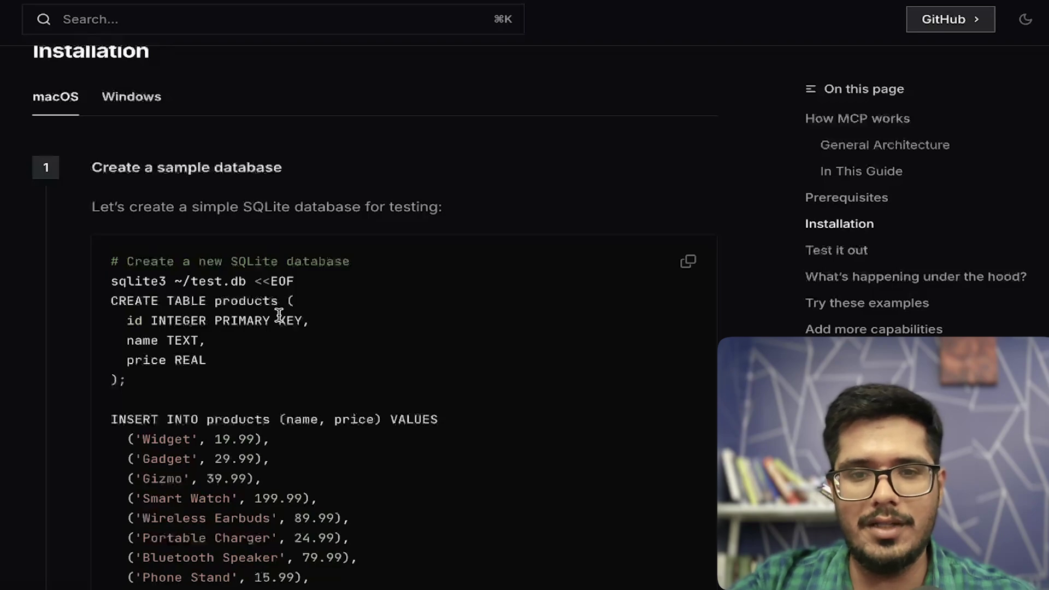
scroll(330, 319, down, 2)
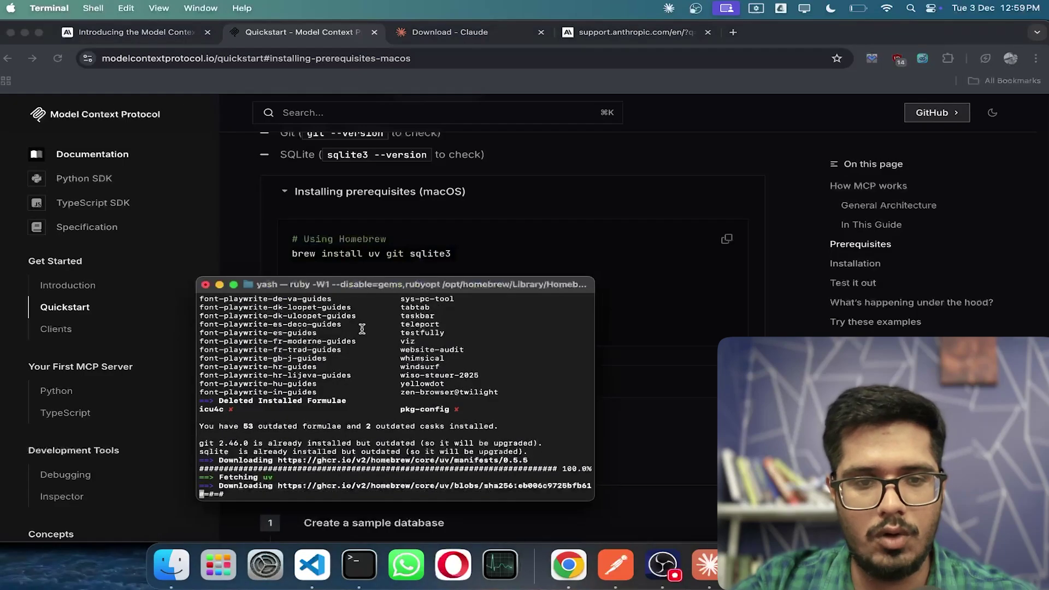
Expand the Windows prerequisites, copy the 'Create a sample database' SQL script, and switch to Terminal
click(328, 383)
scroll(328, 388, down, 5)
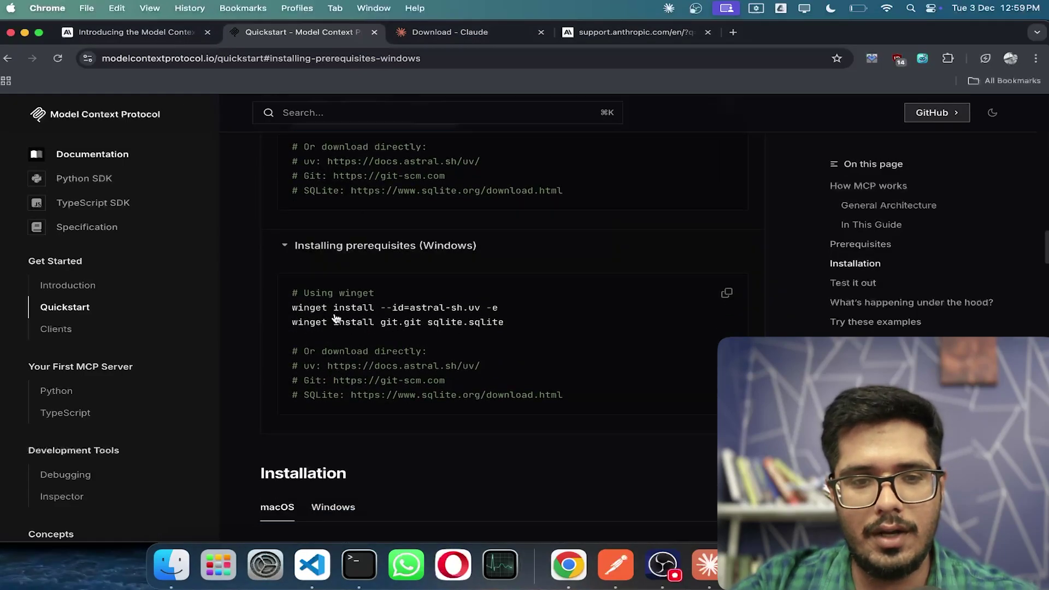
scroll(363, 337, down, 10)
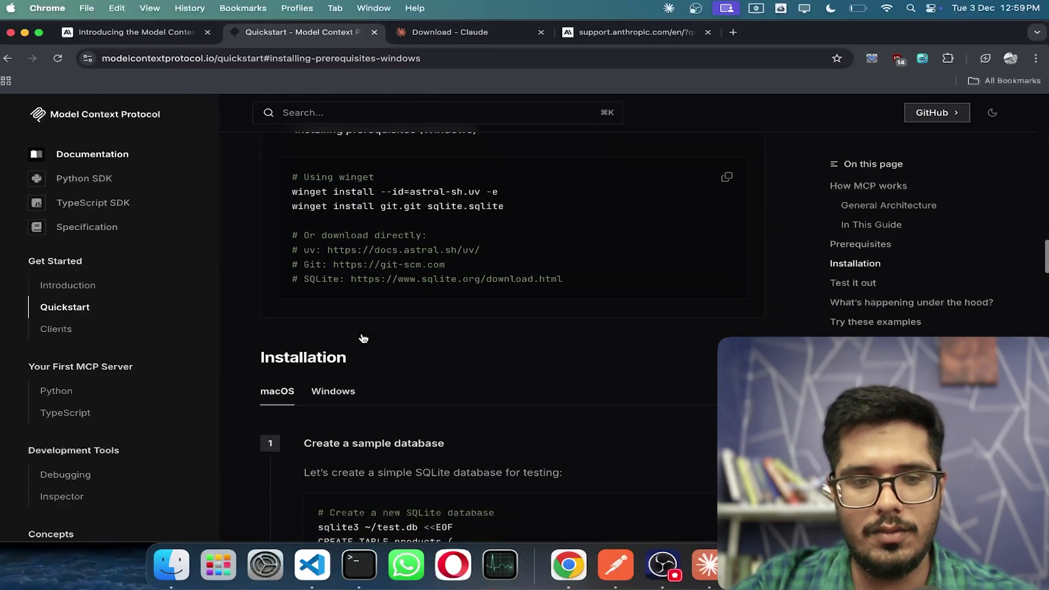
scroll(360, 284, up, 3)
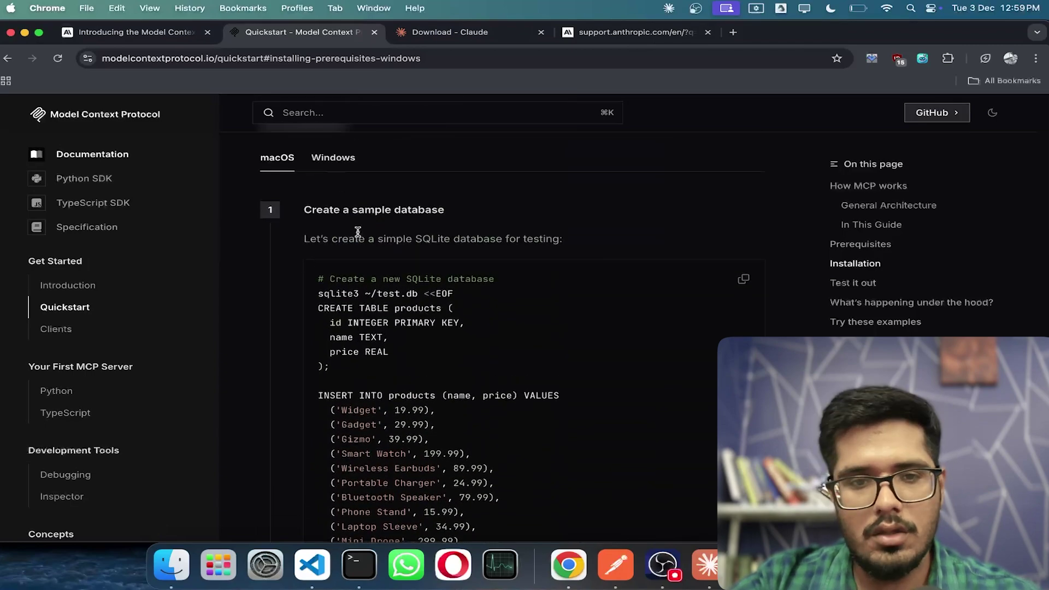
scroll(532, 242, down, 2)
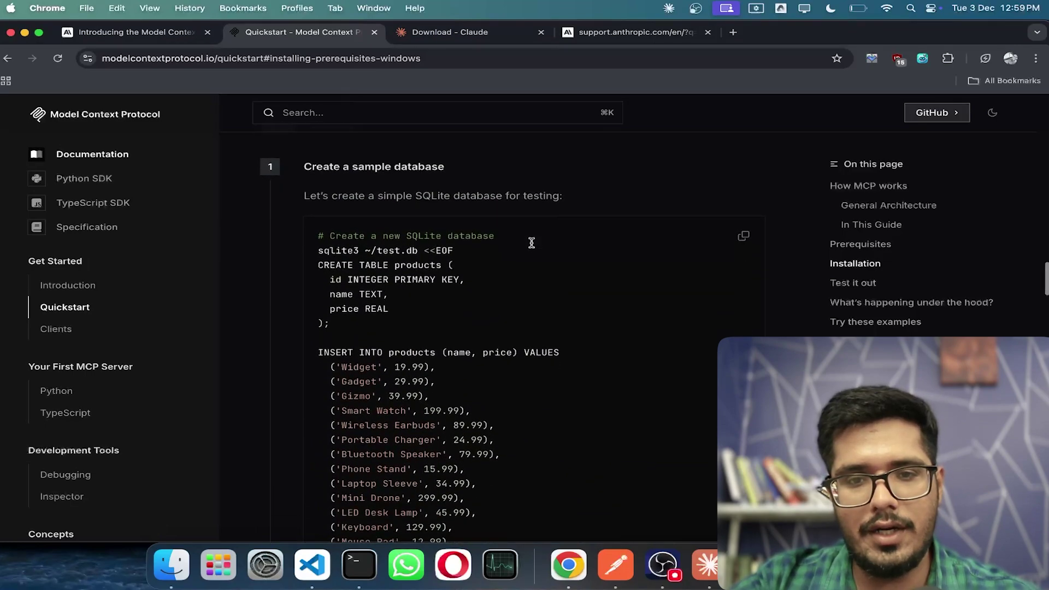
drag(340, 281, 357, 330)
scroll(385, 333, down, 1)
scroll(371, 329, down, 5)
key(super+c)
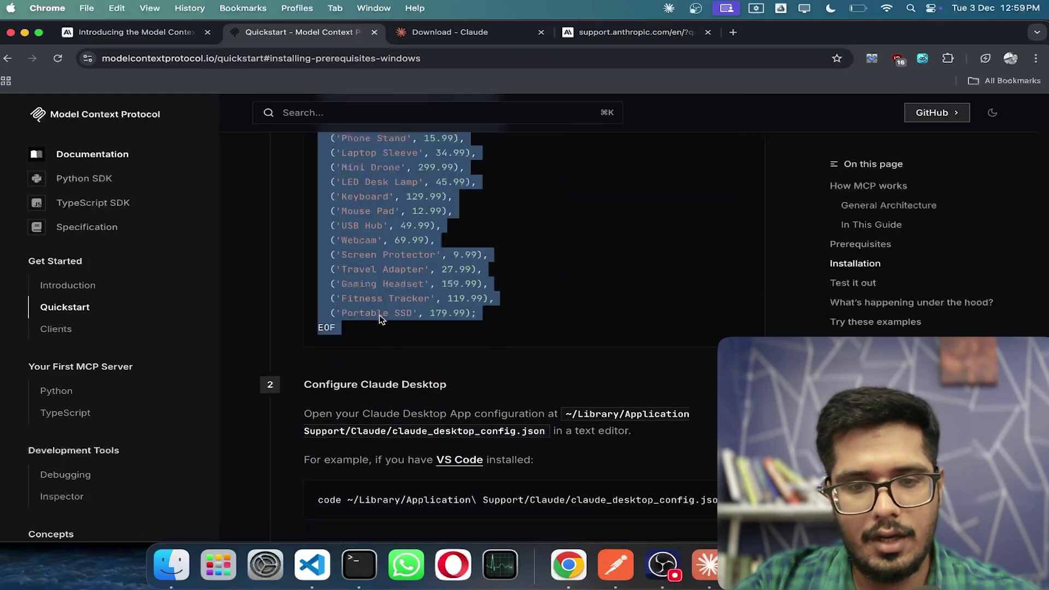
key(super+Tab)
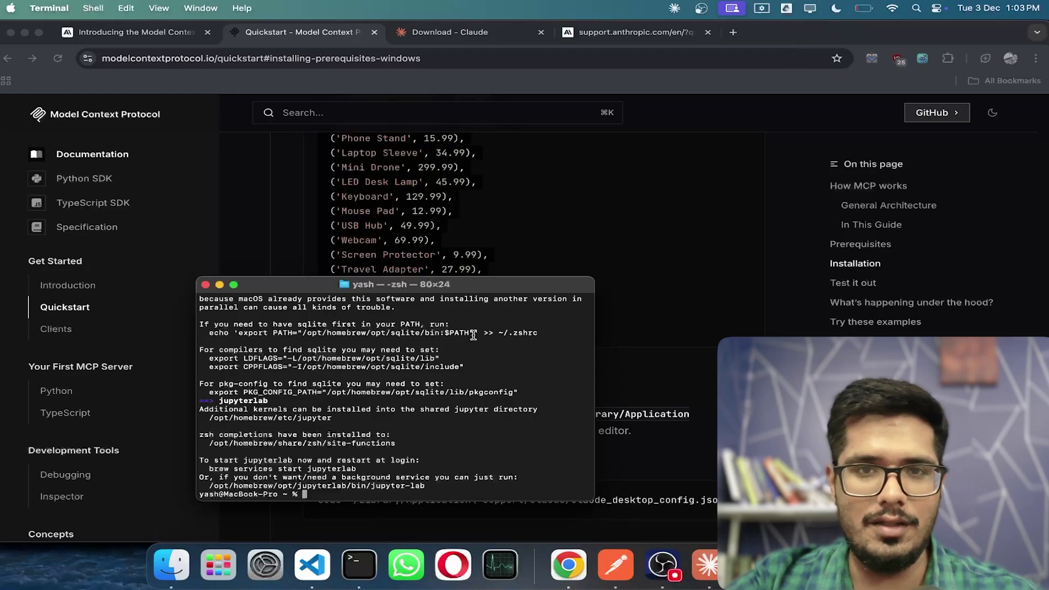
Copy the whole sample-database code block and paste it into Terminal
key(super+Tab)
scroll(672, 267, up, 6)
click(746, 226)
key(super+Tab)
key(super+v)
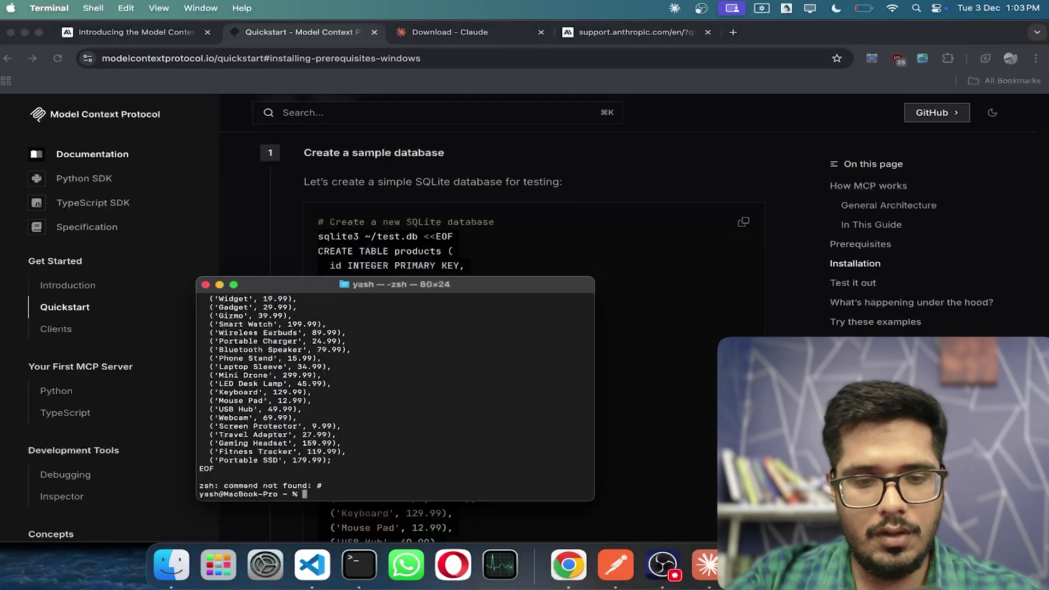
key(super+Tab)
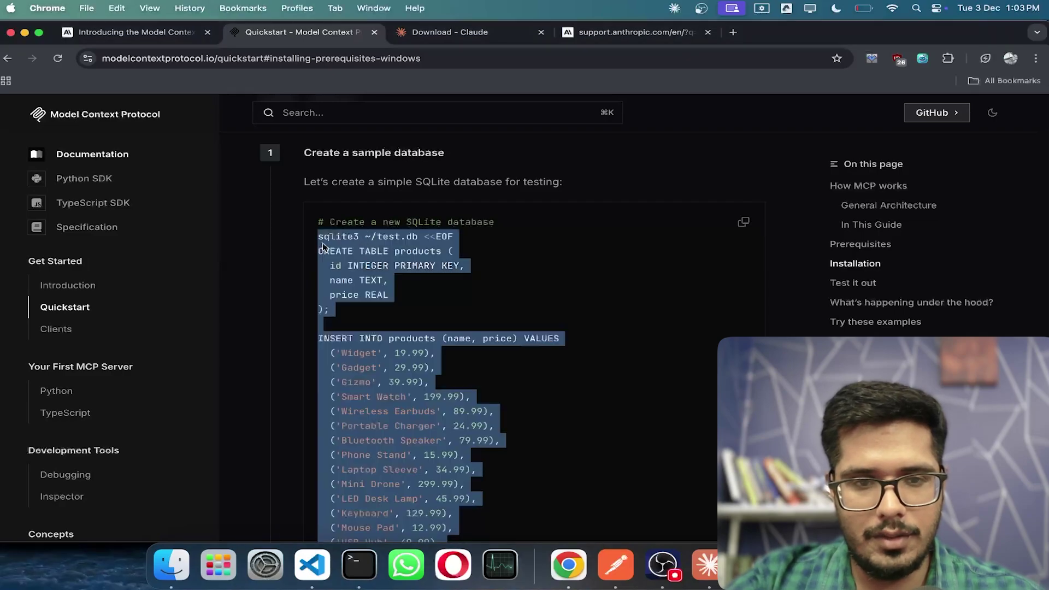
Reselect the script in the Quickstart and paste it into Terminal again
drag(319, 236, 436, 367)
scroll(437, 367, down, 10)
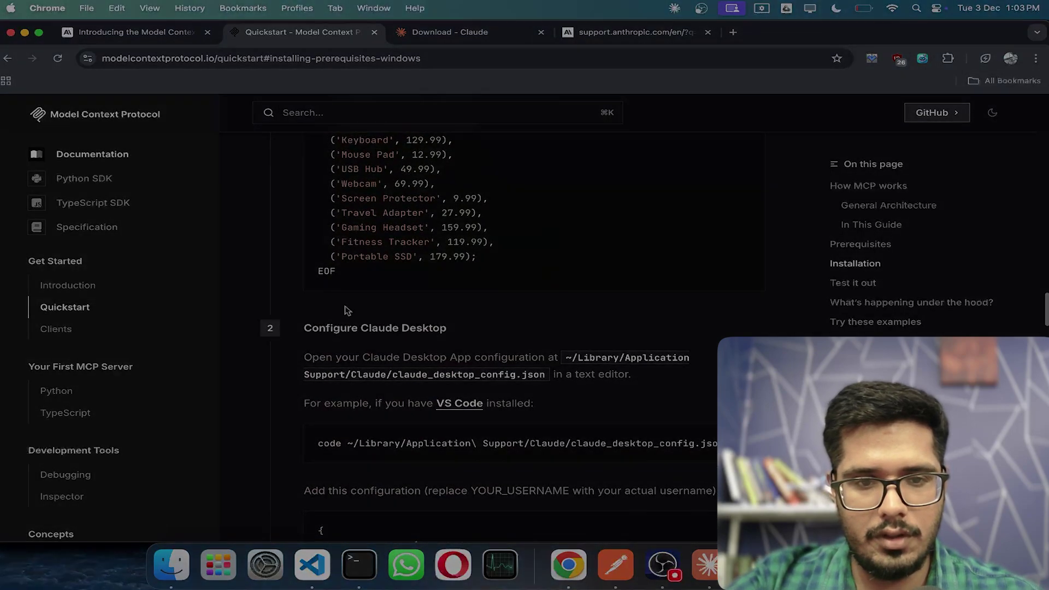
key(super+Tab)
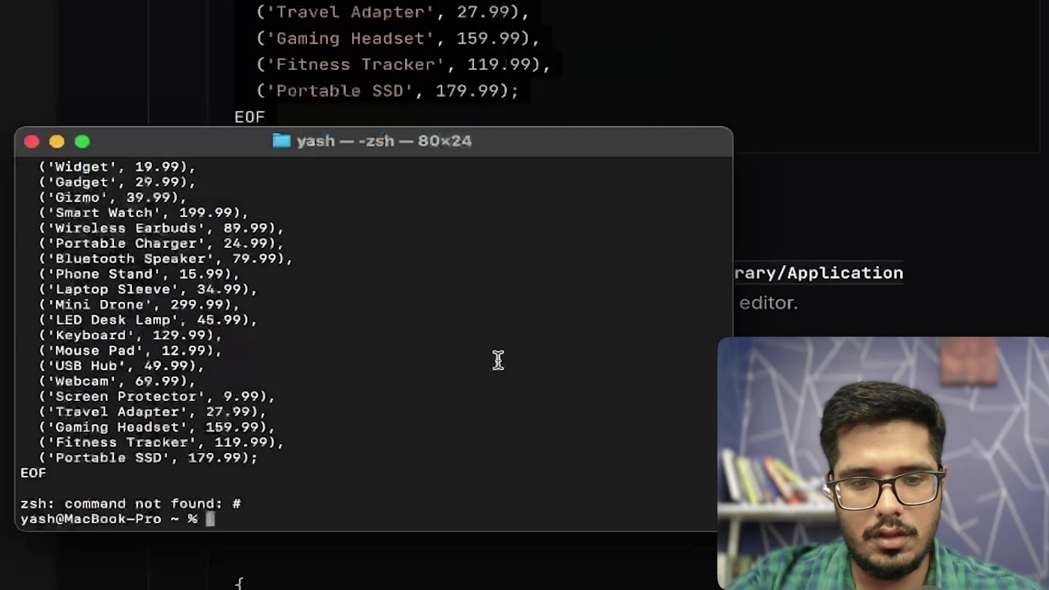
key(super+v)
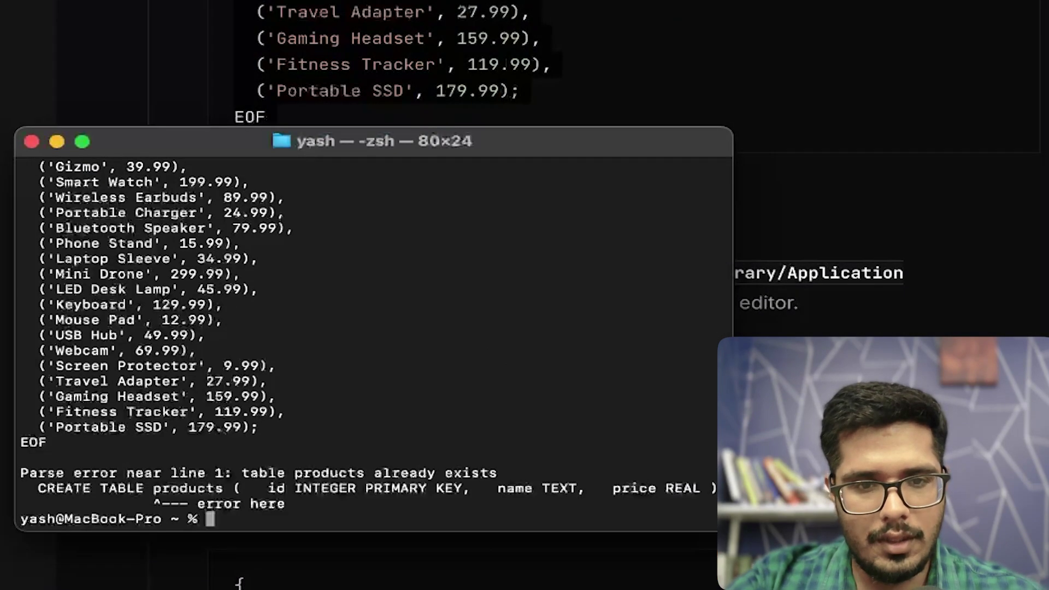
scroll(429, 266, up, 10)
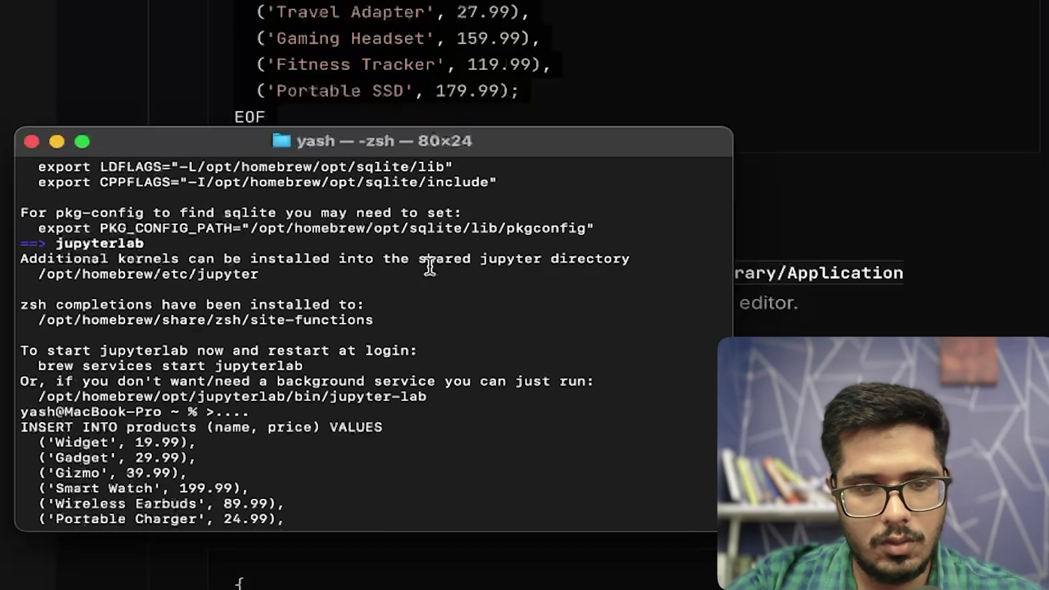
scroll(430, 266, down, 3)
Paste the sqlite3 test.db line through the CREATE TABLE statement into Terminal
key(super+Tab)
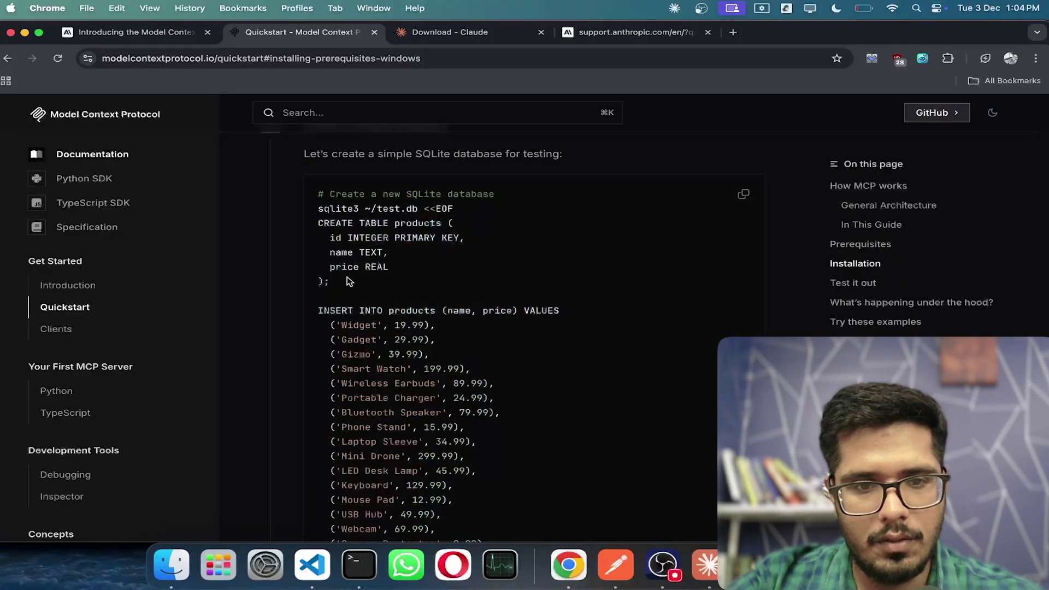
drag(331, 282, 300, 207)
key(super+c)
key(super+Tab)
scroll(443, 324, down, 7)
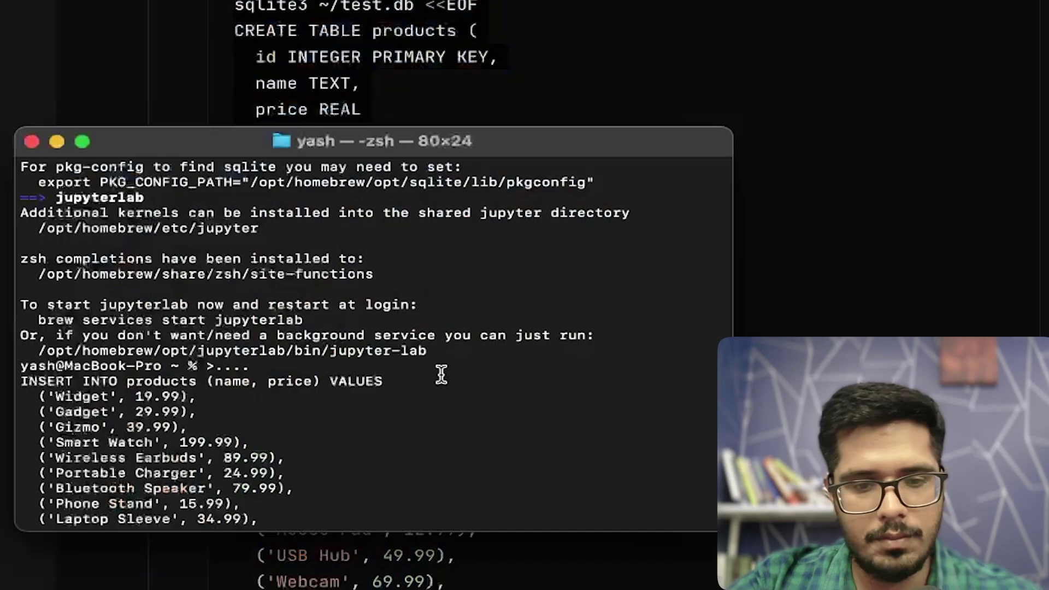
key(super+v)
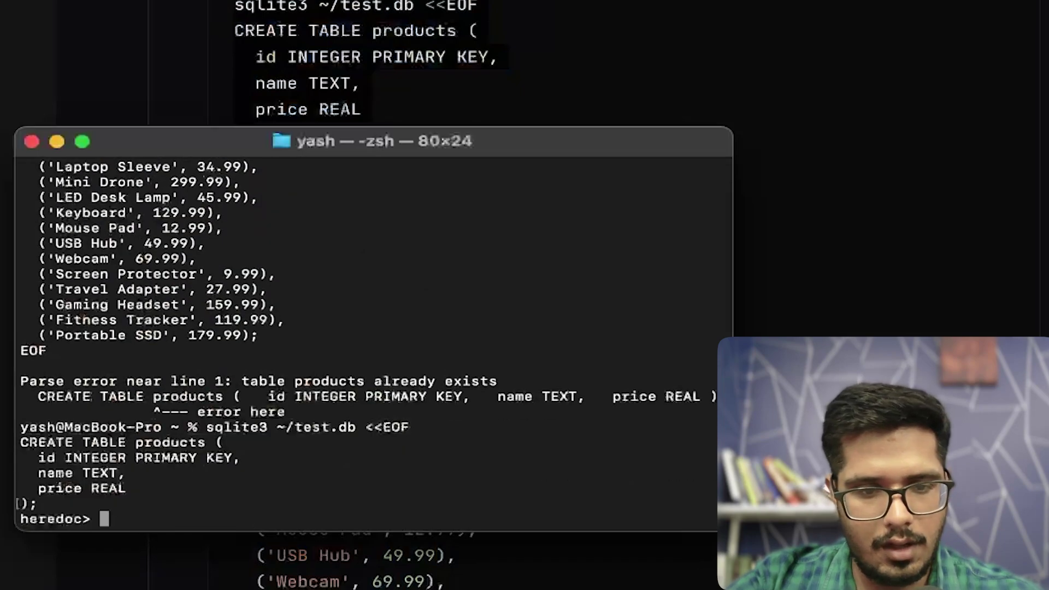
Paste the INSERT rows through EOF and run the heredoc to fill test.db's products table
key(super+Tab)
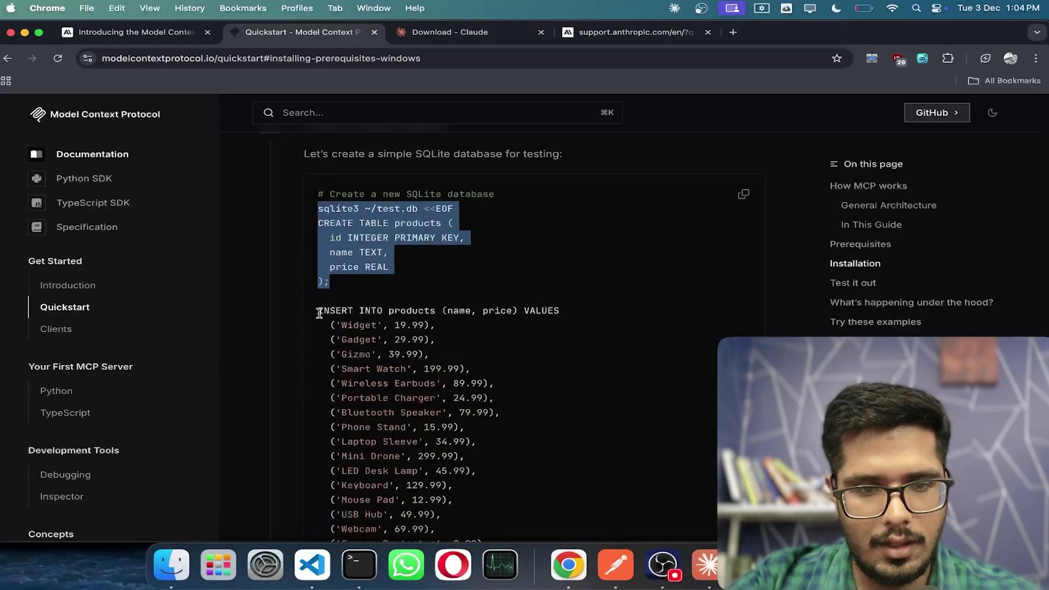
drag(319, 312, 344, 305)
key(super+c)
key(super+Tab)
key(super+v)
key(Return)
key(super+Tab)
key(super+Tab)
key(super+Tab)
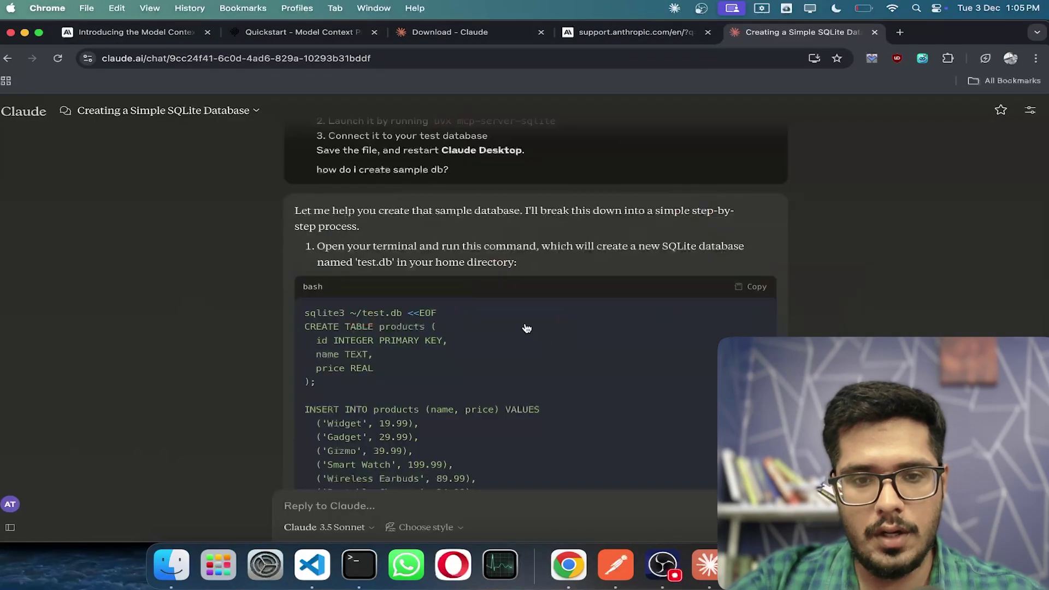
Run sqlite3 ~/test.db "SELECT * FROM products;" in Terminal and select the 10 product rows
scroll(526, 327, down, 5)
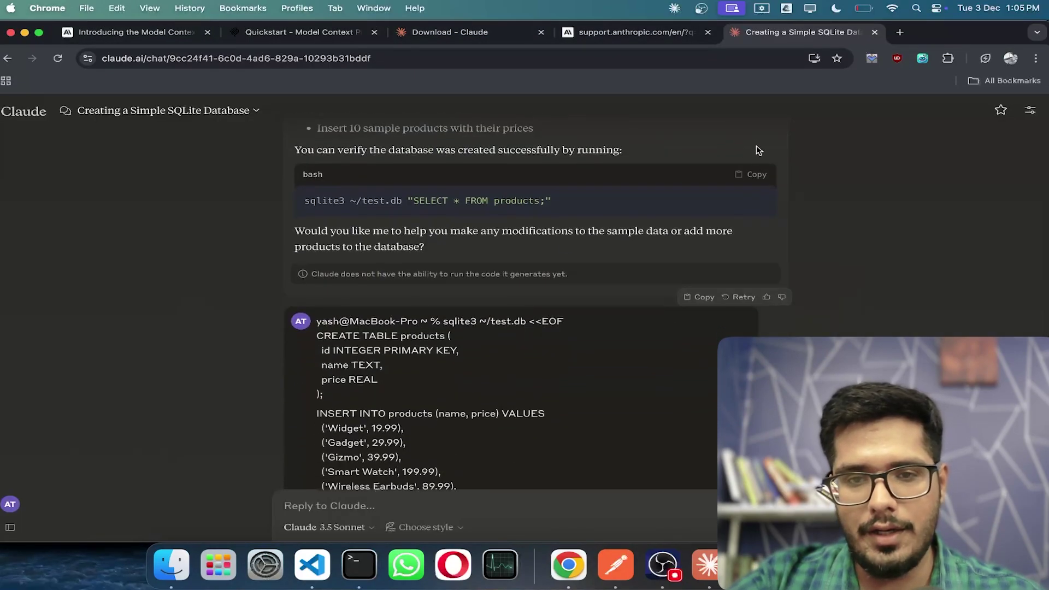
key(super+Tab)
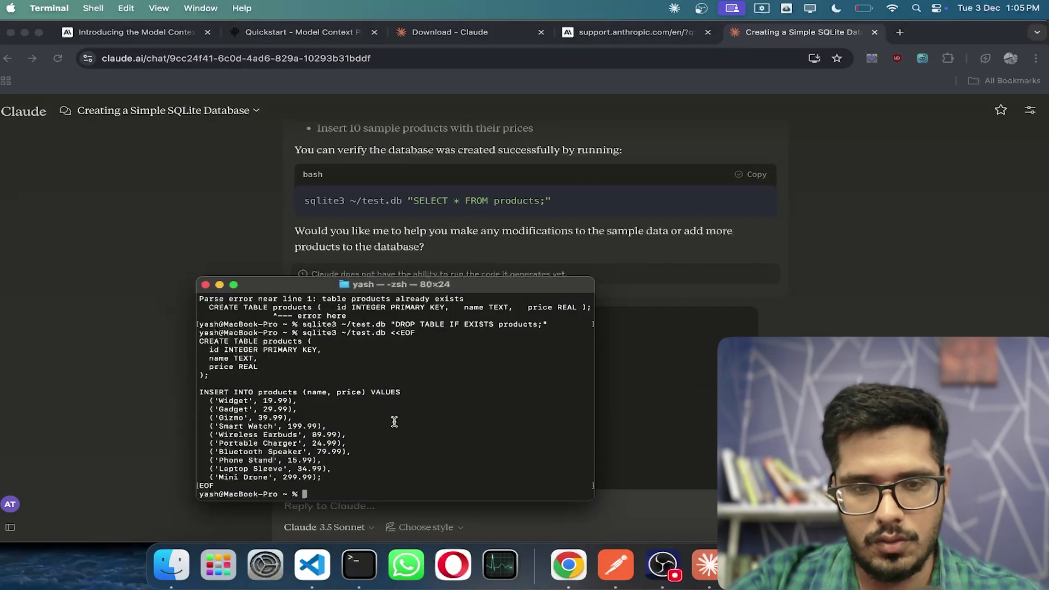
key(super+v)
key(Return)
drag(305, 580, 237, 554)
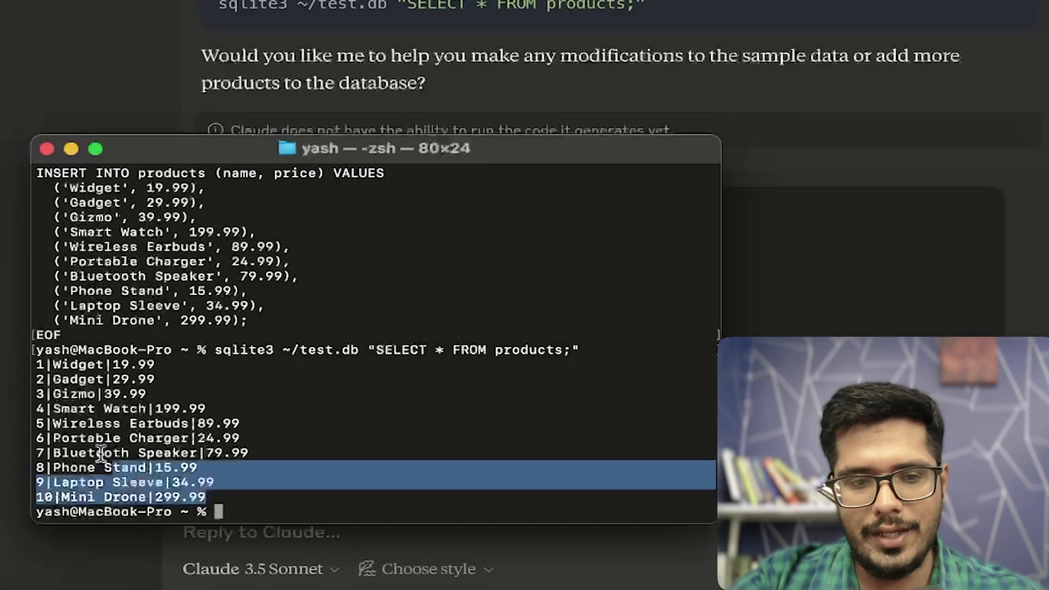
drag(101, 453, 16, 358)
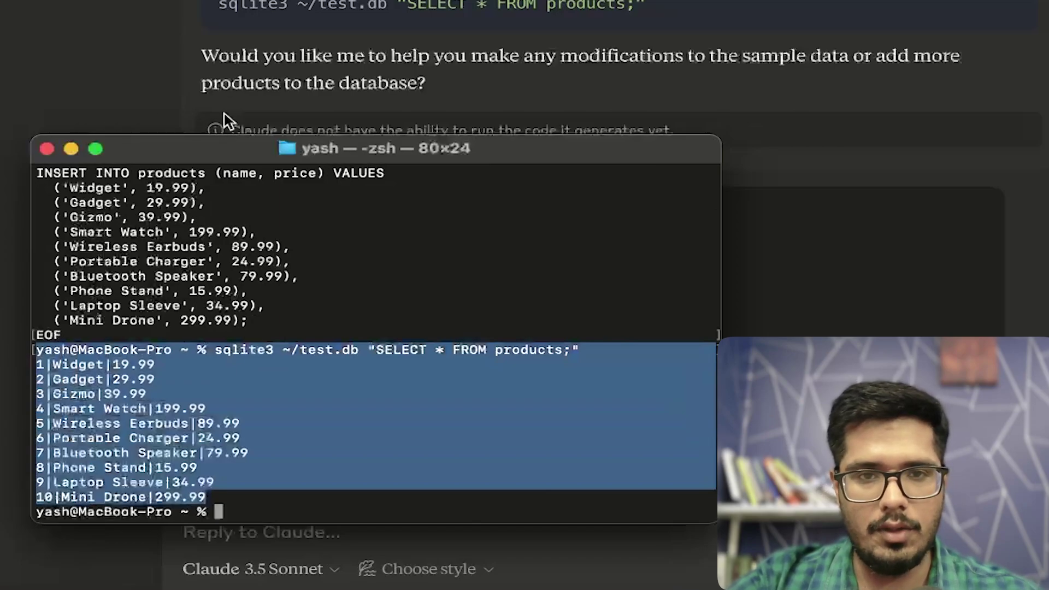
Return to the quickstart page at the Configure Claude Desktop step
key(super+Tab)
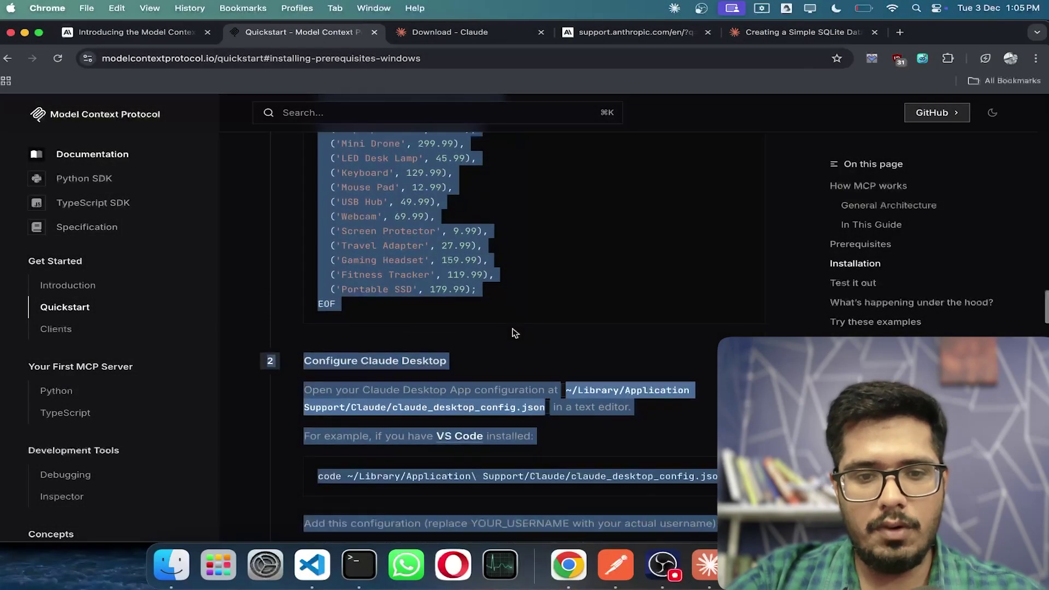
scroll(512, 332, down, 5)
click(512, 333)
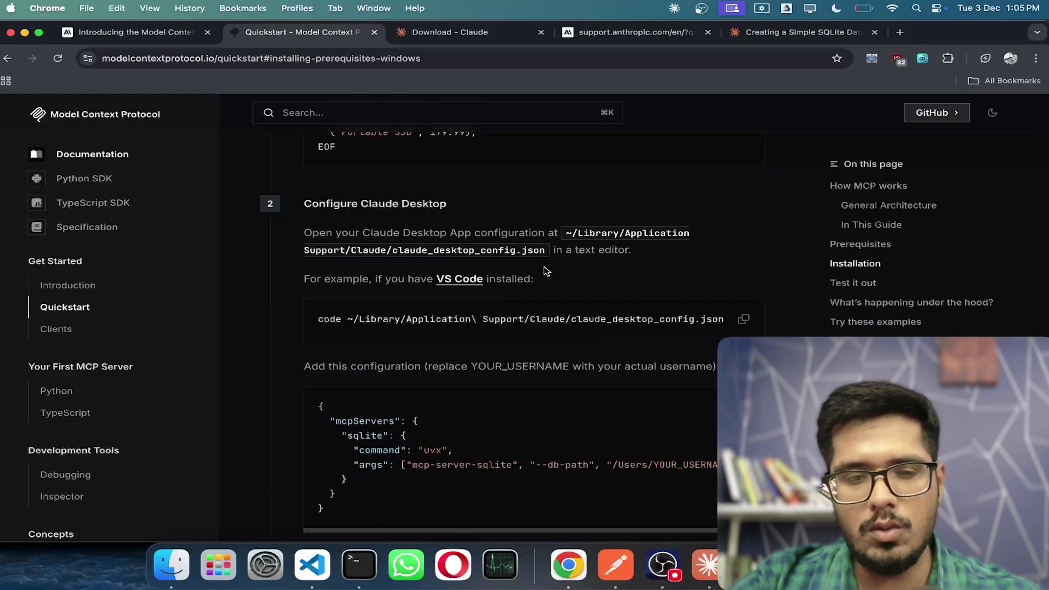
Open claude_desktop_config.json in VS Code from Terminal, close Welcome, and save the empty file
key(super+Tab)
text(v)
key(super+v)
key(Return)
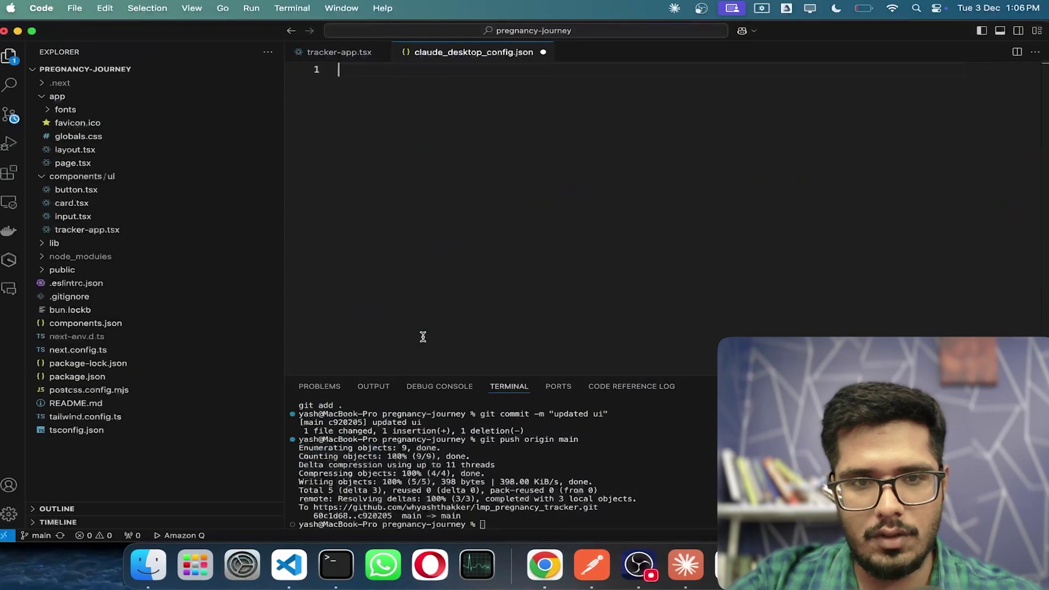
key(super+Tab)
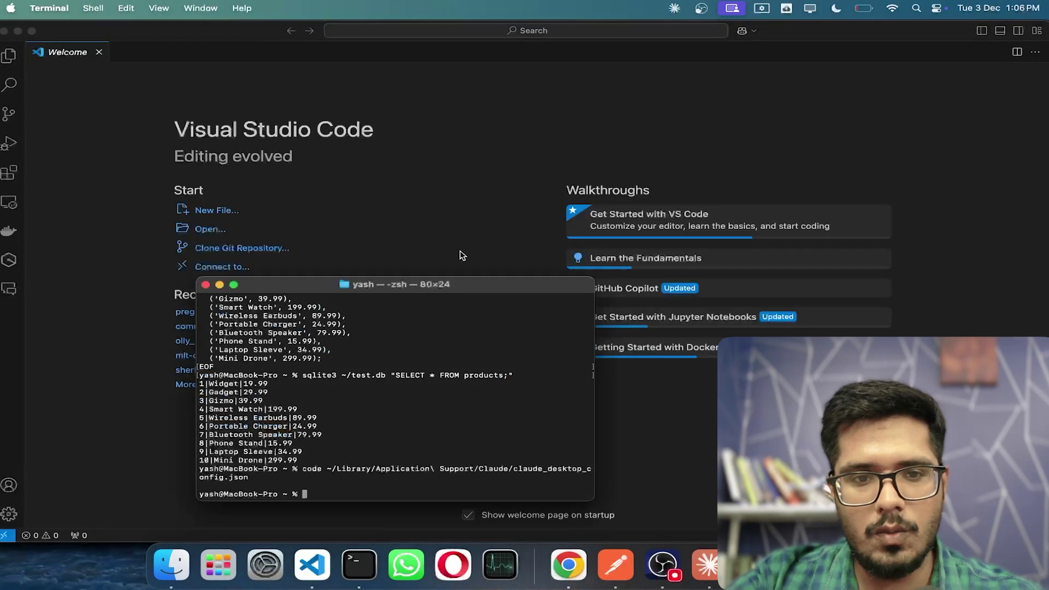
key(Up)
key(Return)
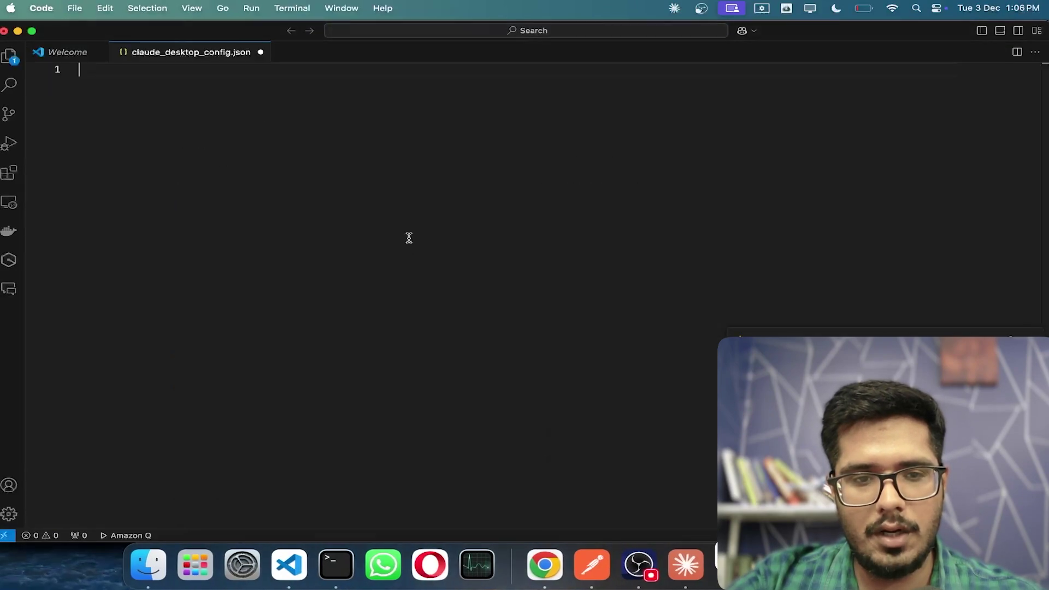
click(90, 52)
click(97, 52)
key(super+s)
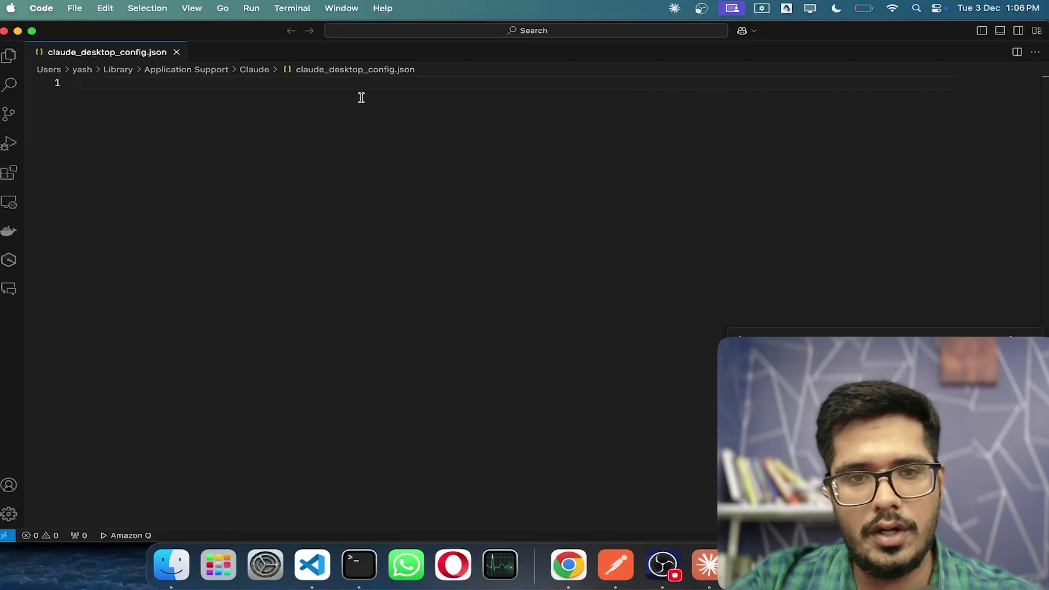
Paste the docs' mcpServers sqlite JSON, replace YOUR_USERNAME with the user's username, and save
key(super+Tab)
key(super+Tab)
scroll(501, 377, down, 5)
click(741, 324)
key(super+Tab)
key(super+v)
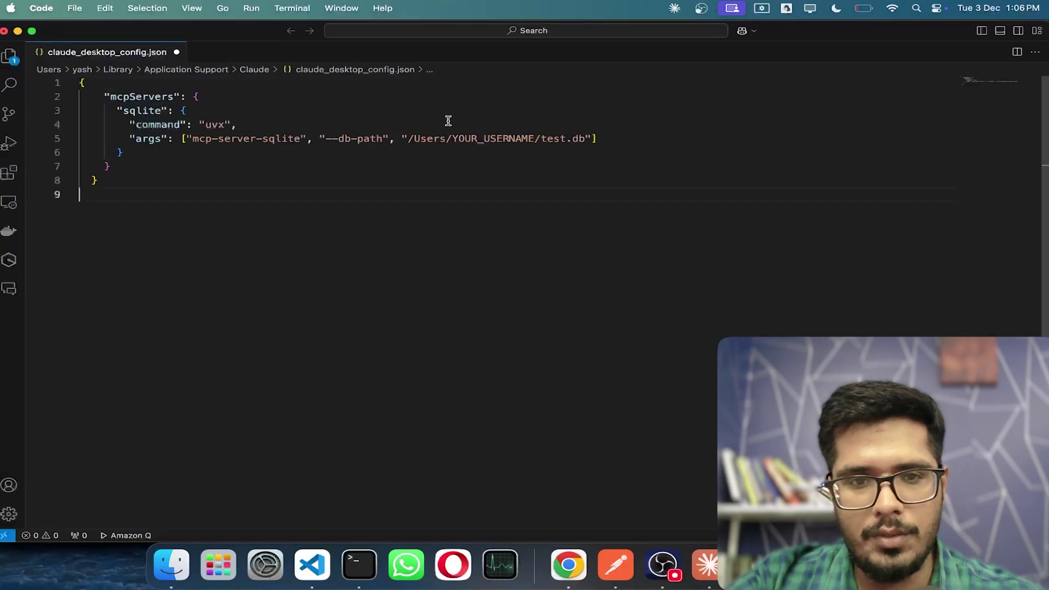
double_click(486, 138)
text(yash)
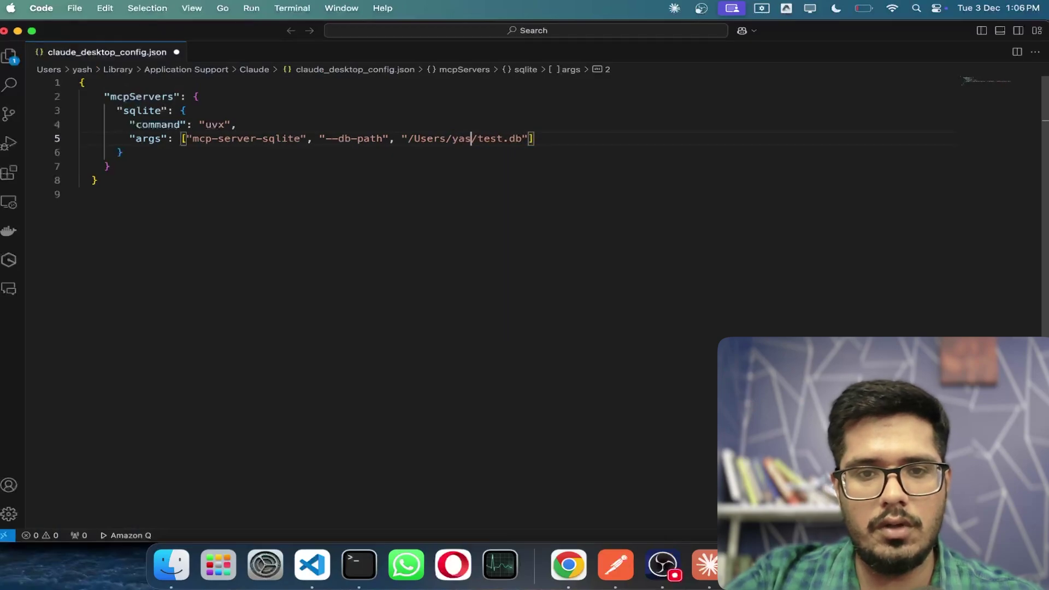
key(super+s)
click(692, 166)
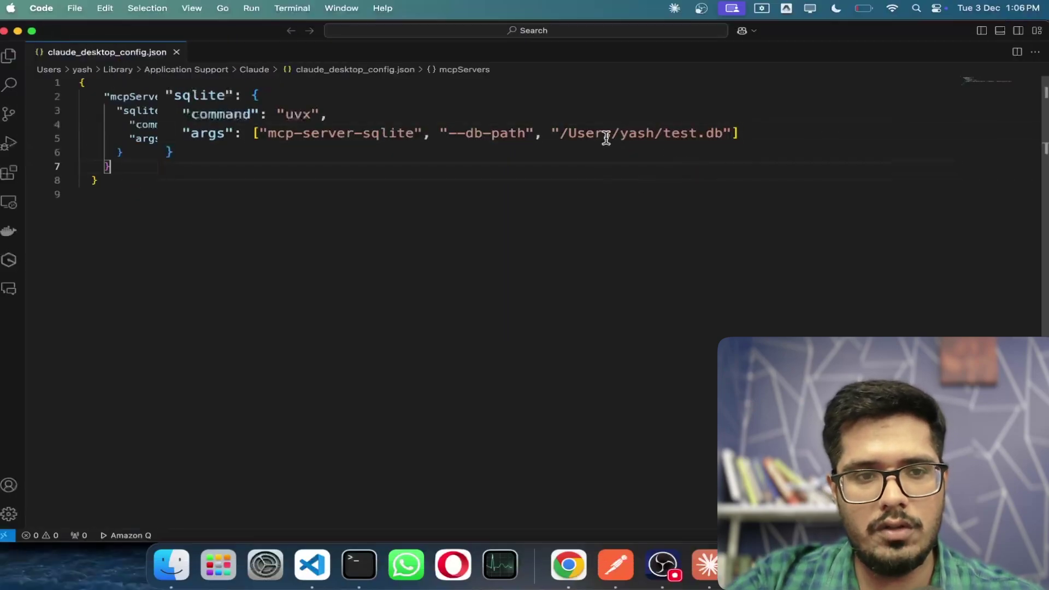
Copy the uvx mcp-server-sqlite launch command from the quickstart page
key(super+Tab)
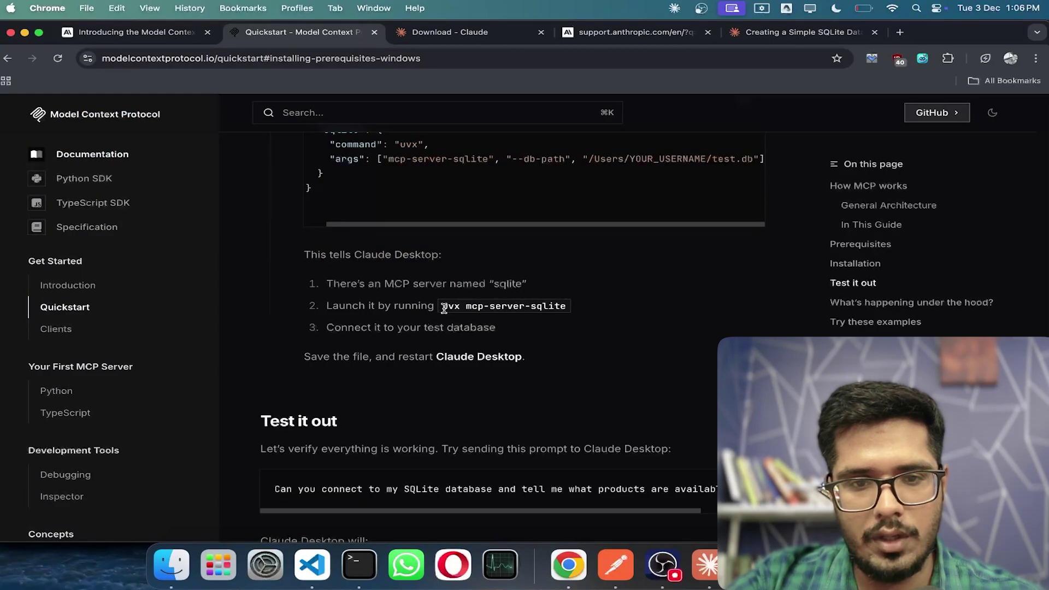
drag(441, 308, 564, 307)
key(super+Tab)
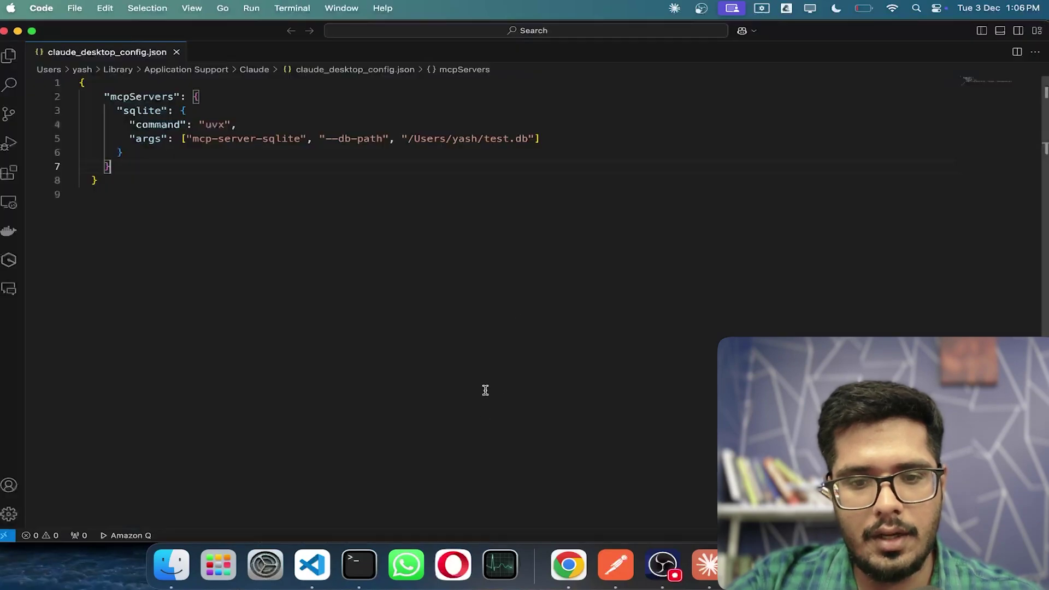
Launch Terminal via Spotlight and start the server with uvx mcp-server-sqlite
key(super+space)
text(terminal)
key(Return)
key(super+v)
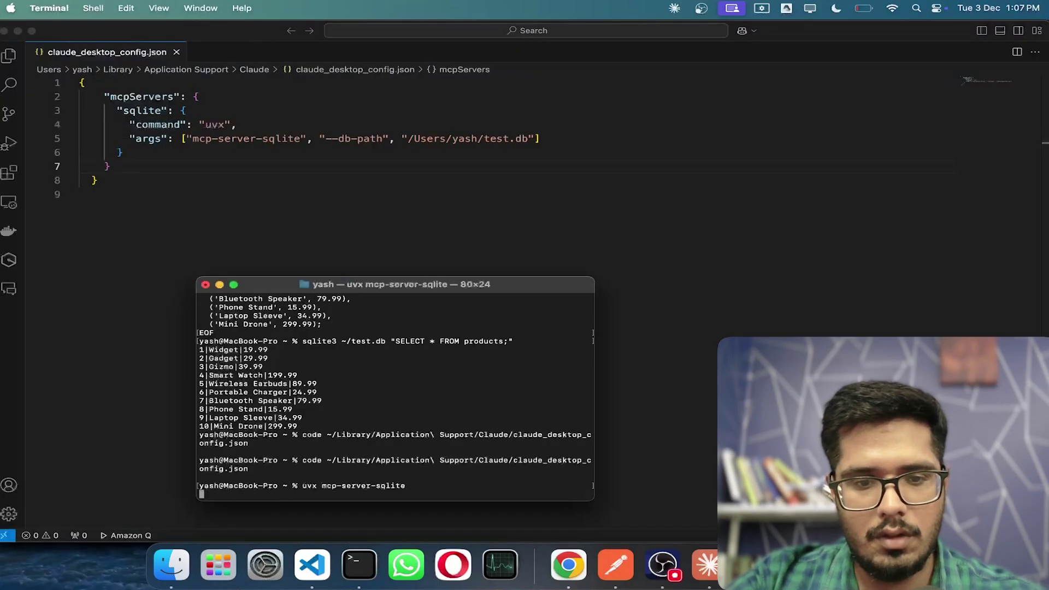
key(Return)
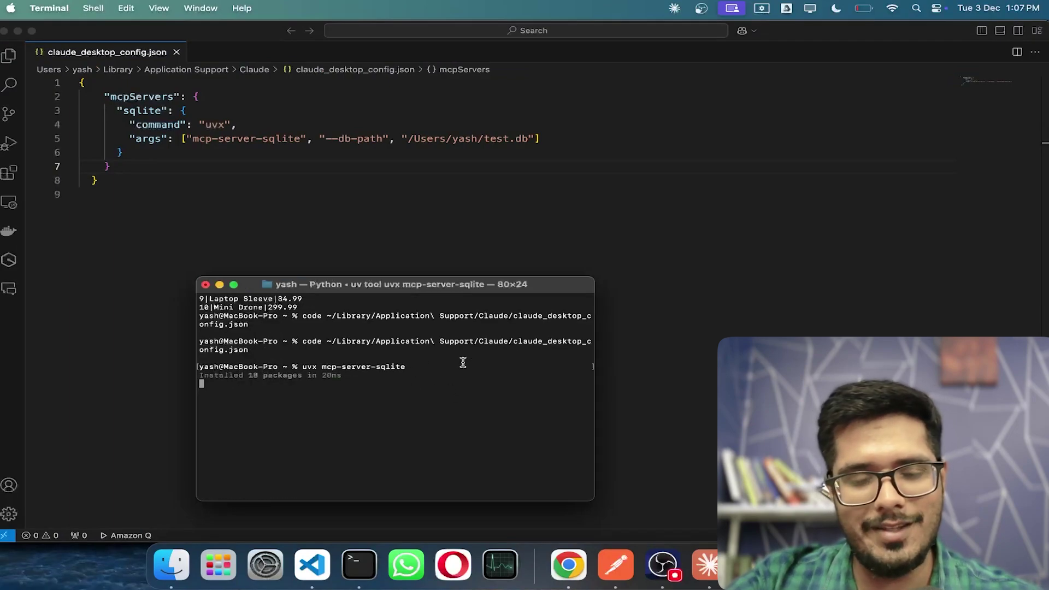
Copy the quickstart's SQLite test prompt and bring Claude Desktop to the front
key(super+Tab)
key(super+Tab)
key(super+Tab)
key(super+Tab)
scroll(384, 370, down, 4)
triple_click(400, 365)
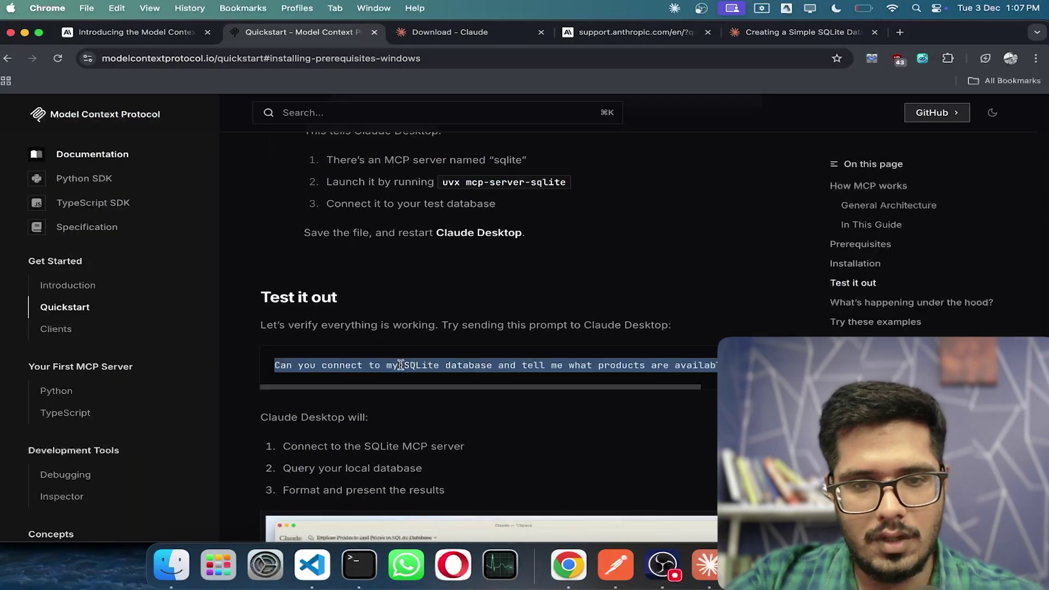
scroll(388, 367, right, 3)
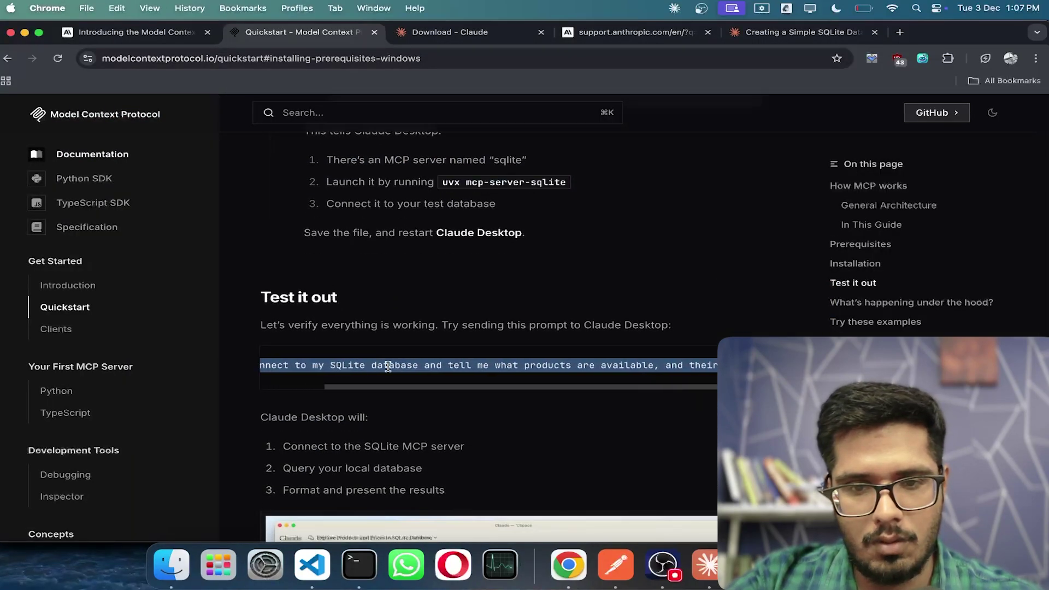
double_click(388, 366)
triple_click(388, 366)
key(super+Tab)
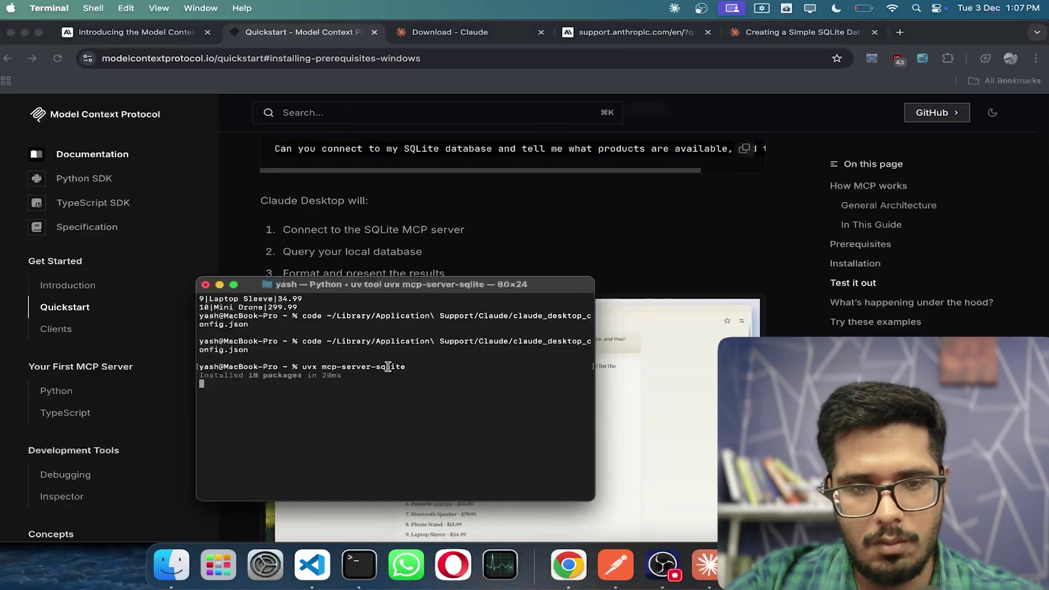
key(super+Tab)
key(super+Tab)
key(super+Tab)
key(super+Tab)
key(super+Tab)
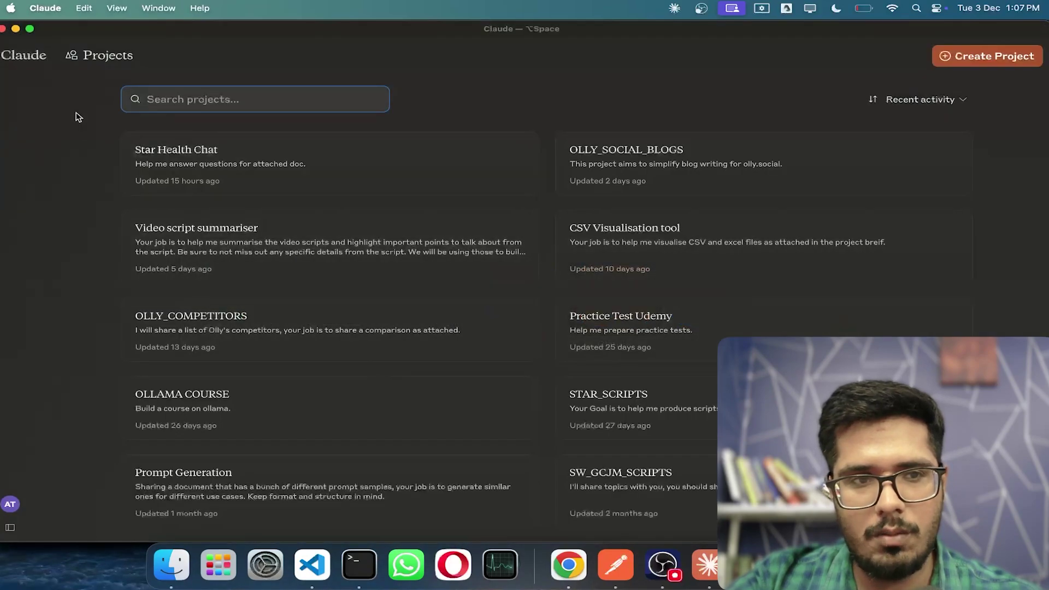
Send the pasted SQLite products test prompt in a new Claude Desktop chat
mouse_move(70, 56)
click(37, 78)
key(super+v)
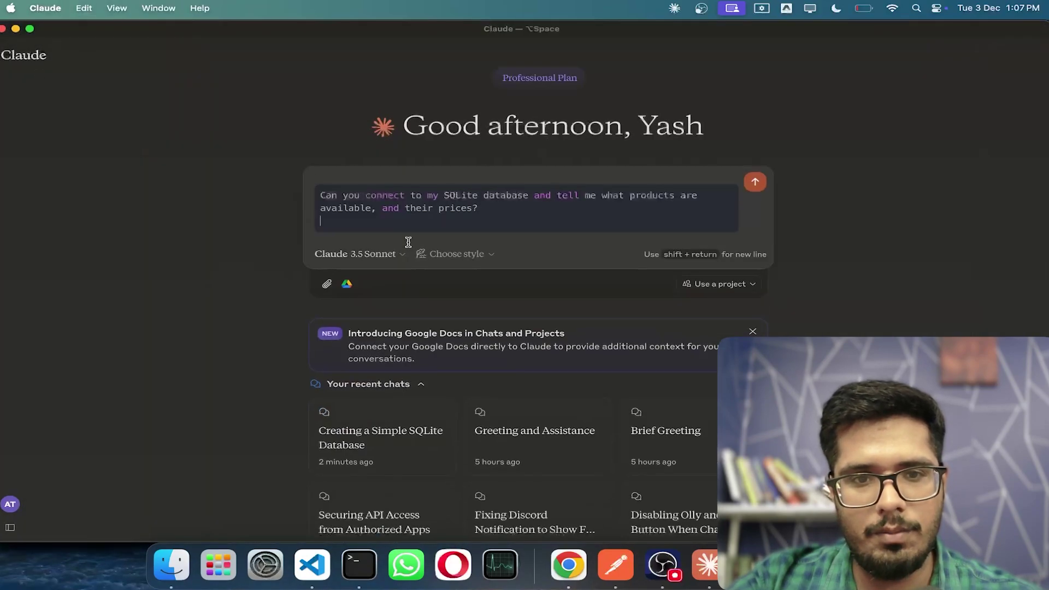
key(BackSpace)
key(Return)
Interrupt the running mcp-server-sqlite in Terminal and rerun the uvx command
key(super+Tab)
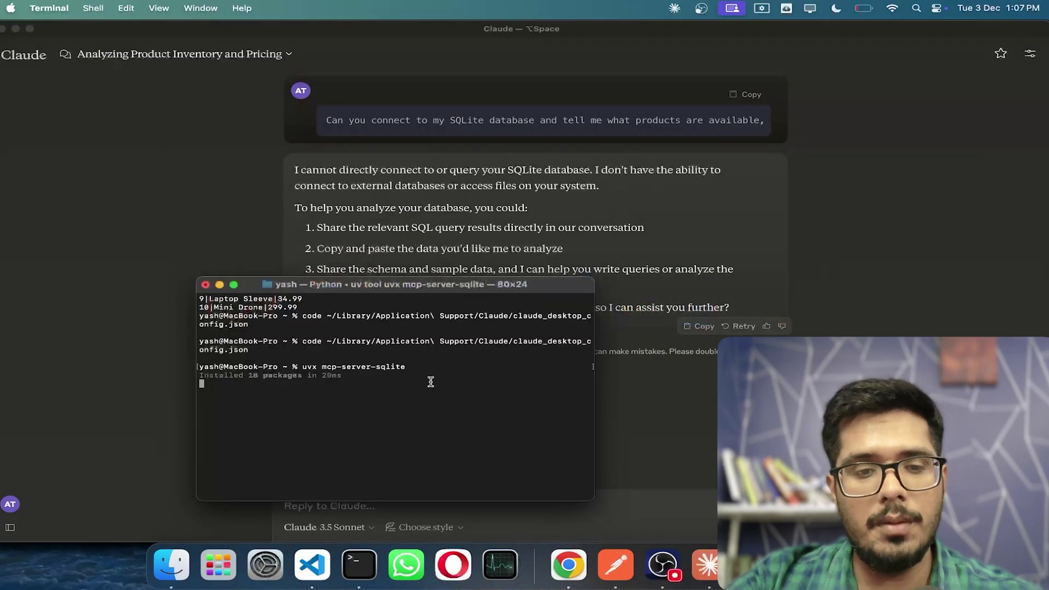
scroll(430, 381, up, 3)
scroll(430, 381, down, 3)
key(ctrl+c)
key(ctrl+c)
key(Up)
key(Return)
Scroll back through the quickstart docs, trying a brief find-in-page search
key(super+Tab)
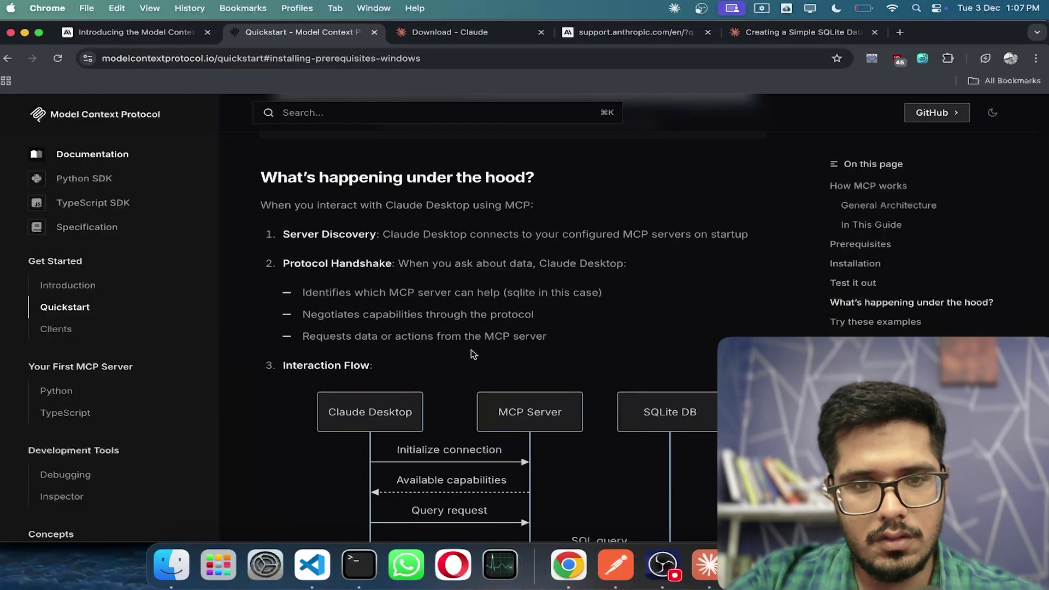
scroll(470, 350, up, 5)
scroll(471, 350, up, 1)
key(super+f)
text(team)
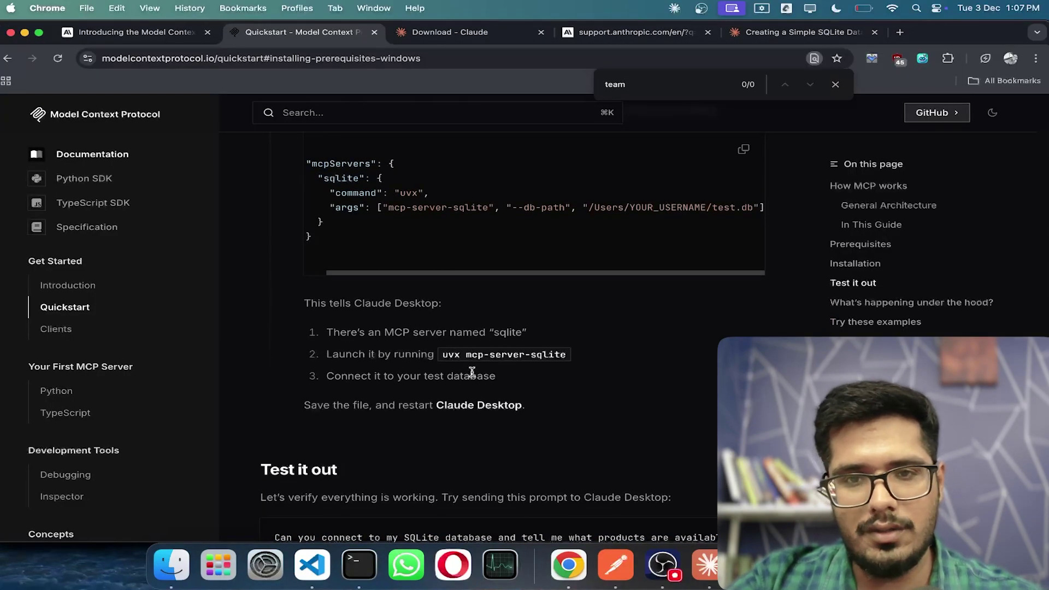
key(Escape)
scroll(471, 372, down, 8)
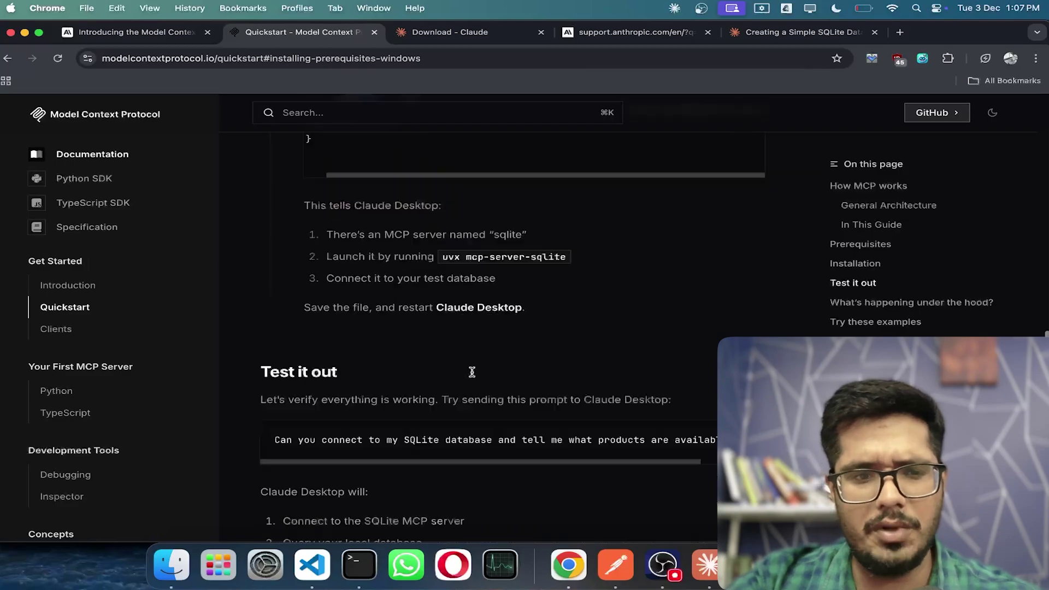
In the Creating a Simple SQLite Database chat, ask 'how do i know if my server is running?'
key(super+Tab)
key(super+Tab)
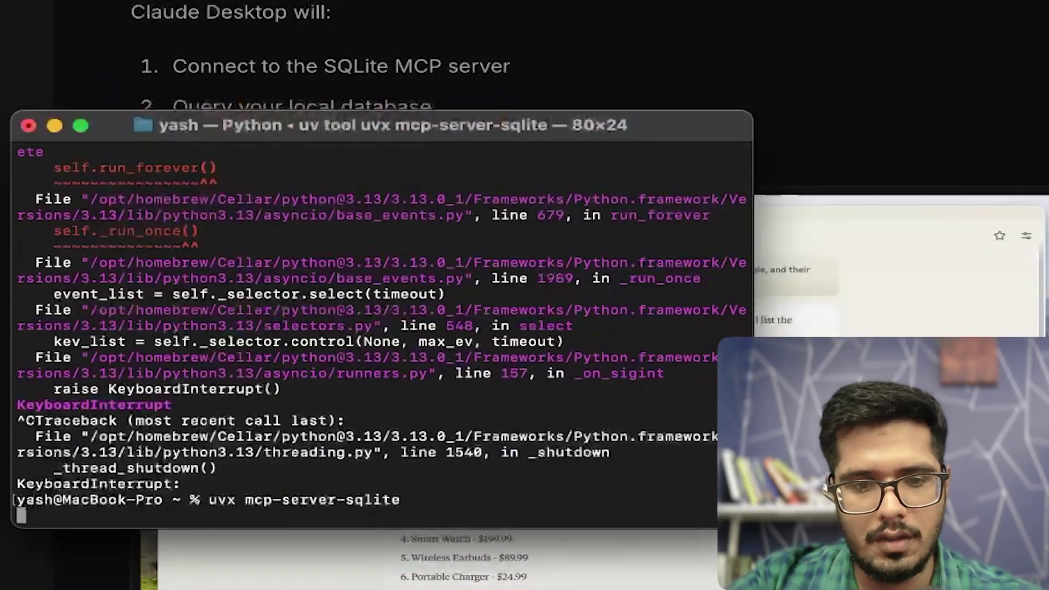
key(Return)
key(Left)
key(Left)
key(Up)
key(Up)
triple_click(401, 484)
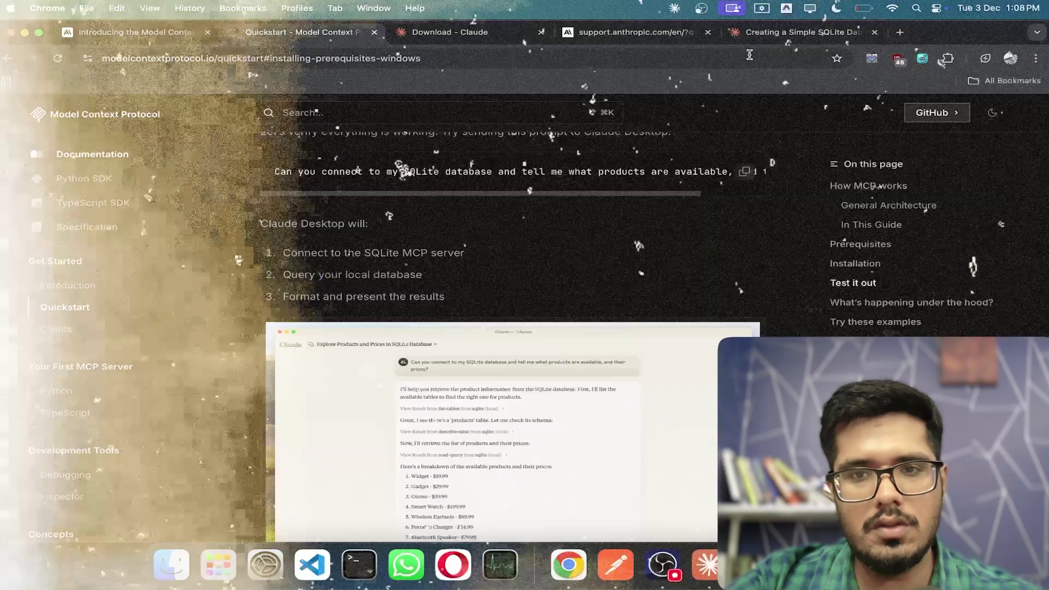
click(748, 33)
key(super+v)
text(how)
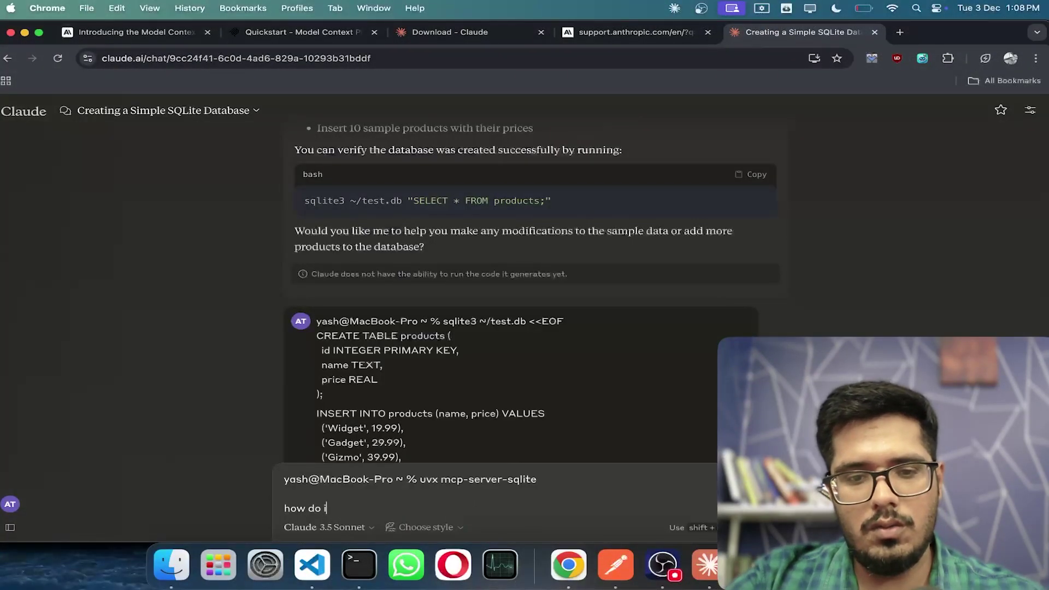
text( do i know if my ser)
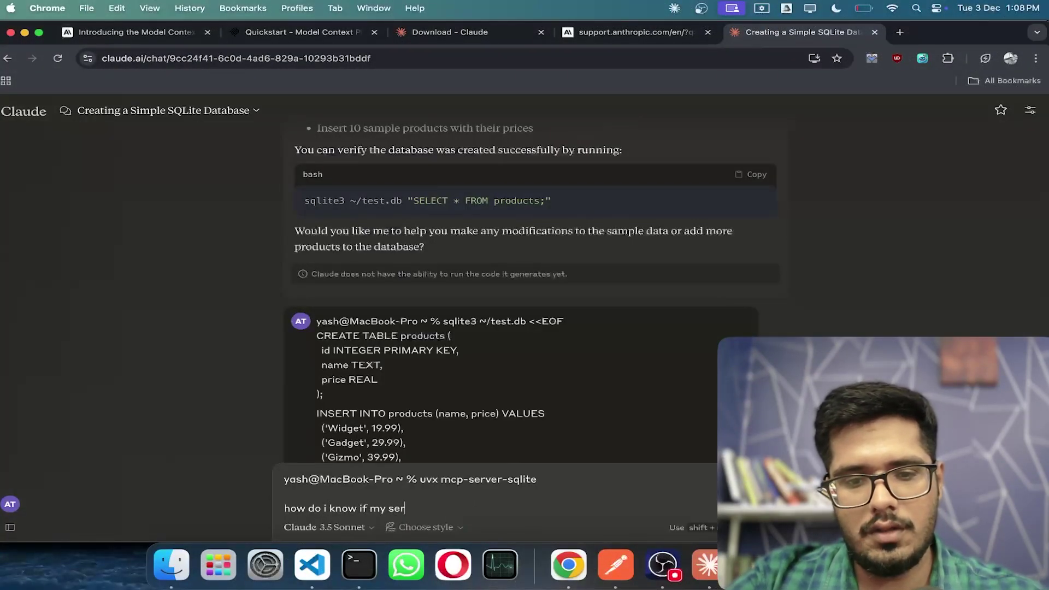
text(ver is running?)
key(Return)
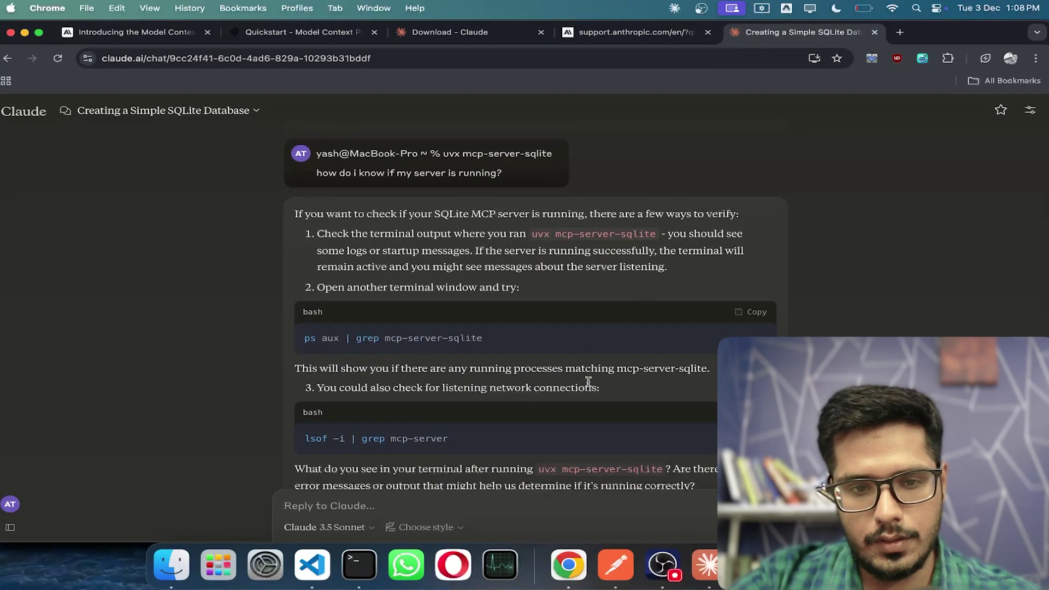
Run Claude's suggested ps aux | grep command in a new Terminal window and copy its output
key(super+Tab)
key(super+Tab)
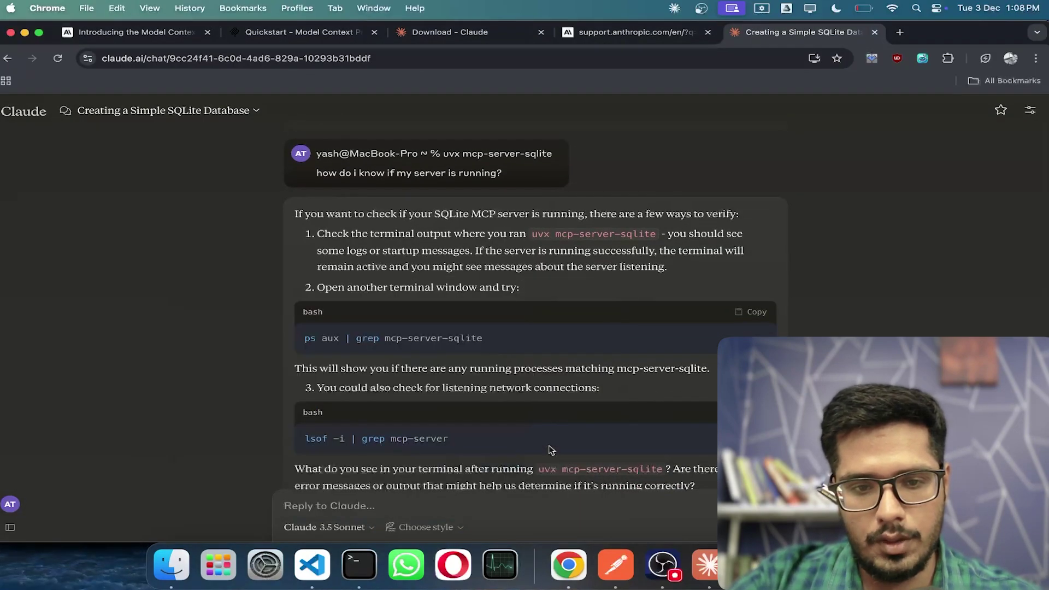
key(super+Tab)
Send the ps aux output to Claude asking 'does this mean we're running the server?'
key(super+Tab)
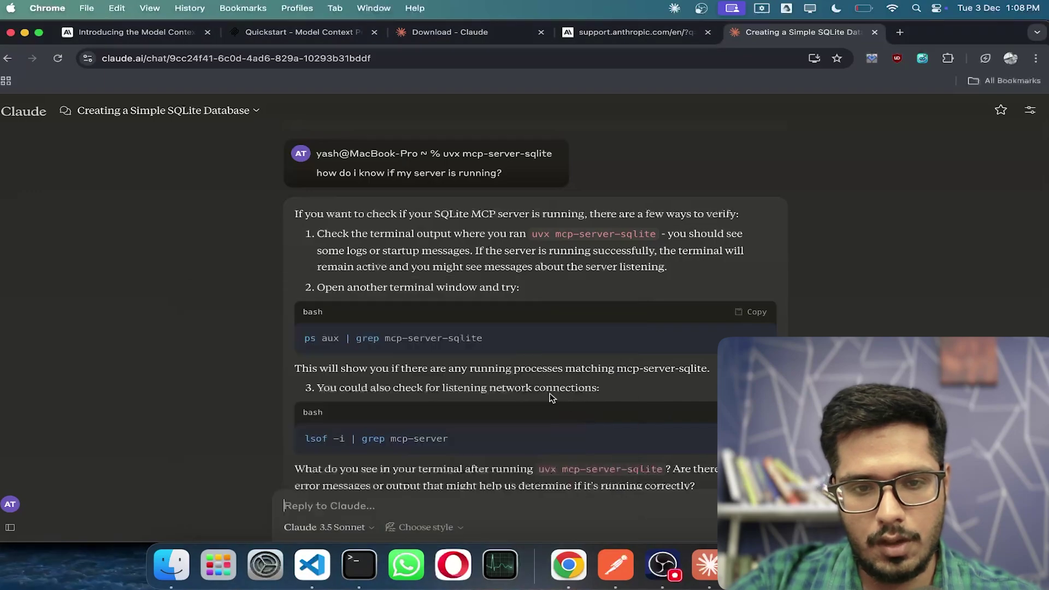
click(756, 311)
key(super+Tab)
key(super+n)
key(super+v)
key(Return)
drag(465, 394, 205, 318)
key(super+c)
key(super+Tab)
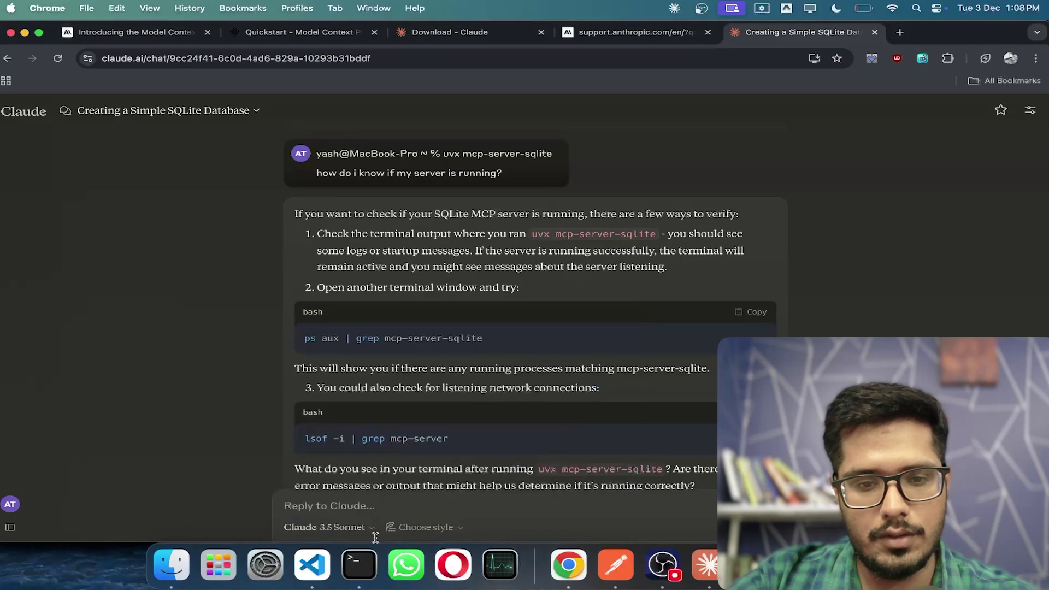
click(386, 497)
key(super+v)
text(is)
key(BackSpace)
key(BackSpace)
key(BackSpace)
text(does )
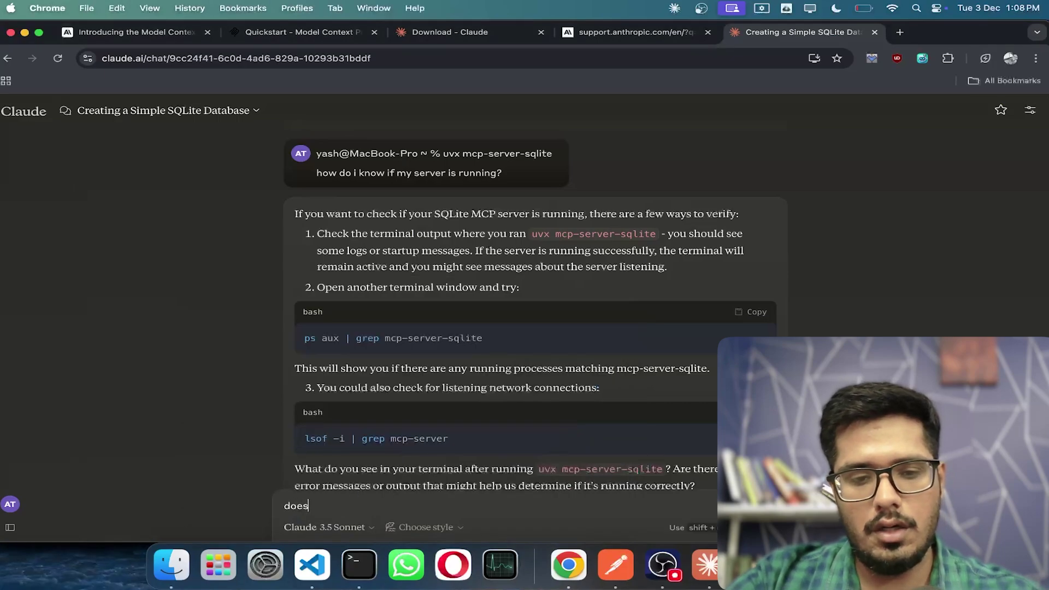
text(this mean we're ru)
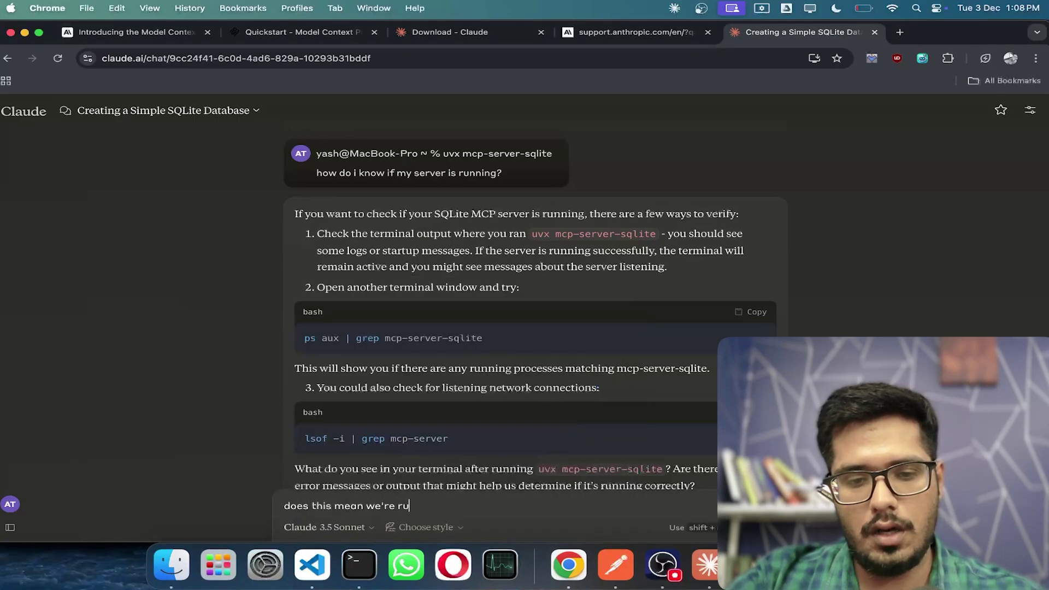
text(nning the server?)
key(Return)
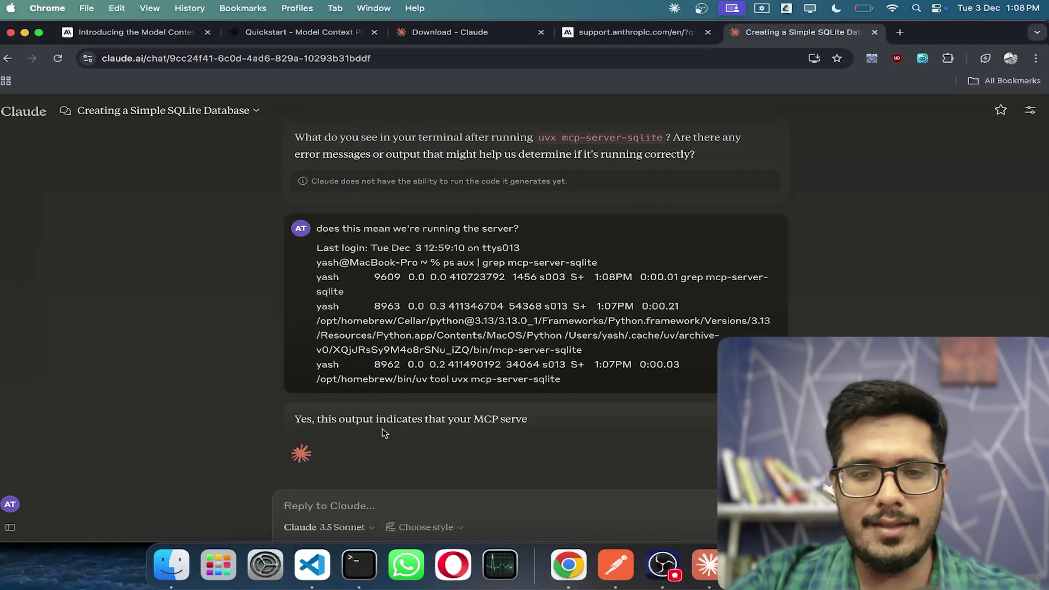
Select the SQLite test prompt, start a new Claude Desktop chat, and open the account menu
key(Return)
key(super+Tab)
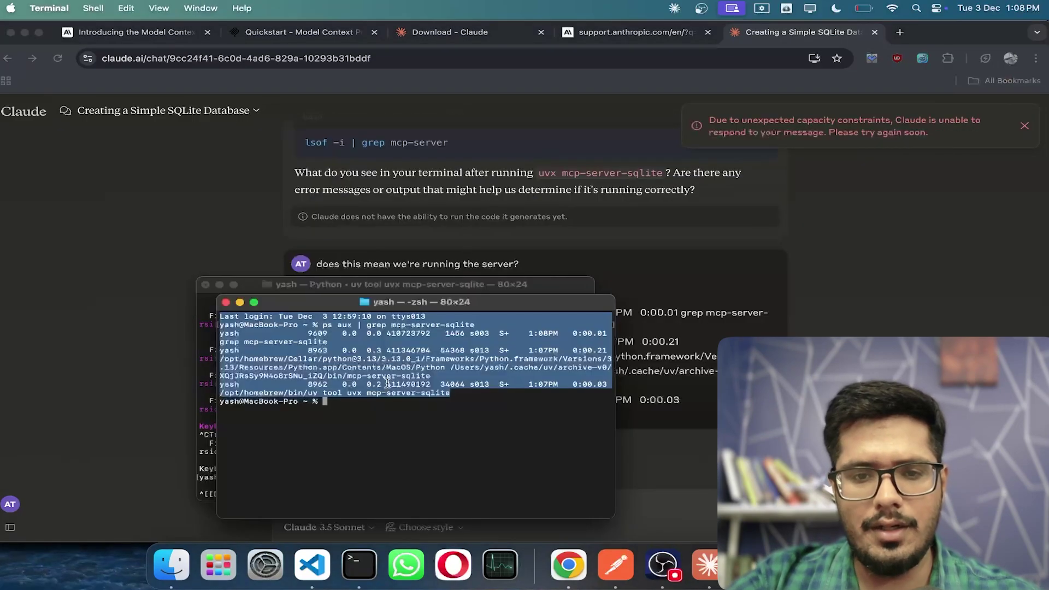
key(super+Tab)
key(super+Tab)
key(super+Tab)
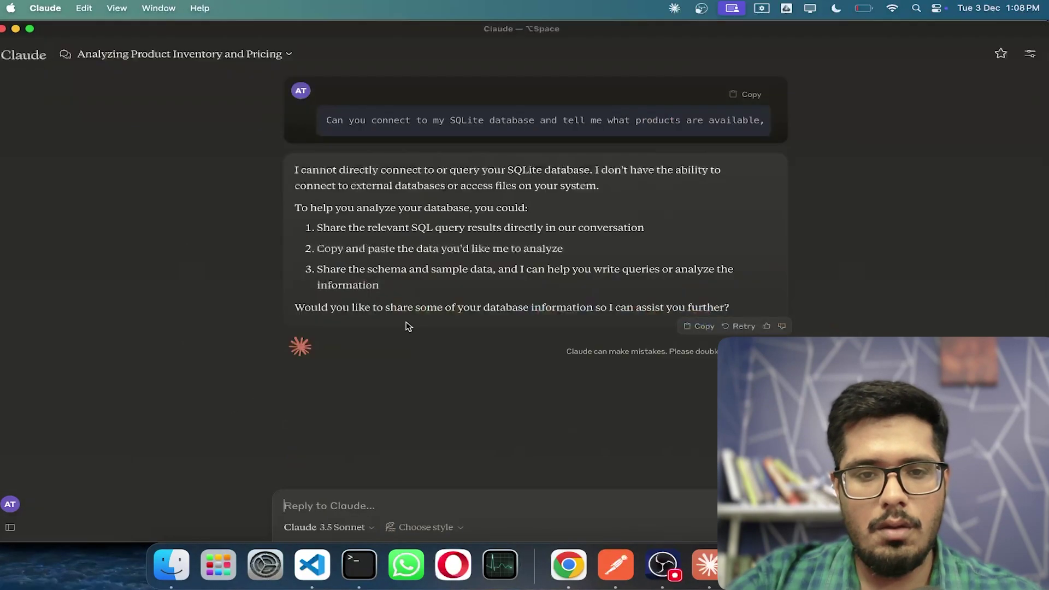
triple_click(413, 119)
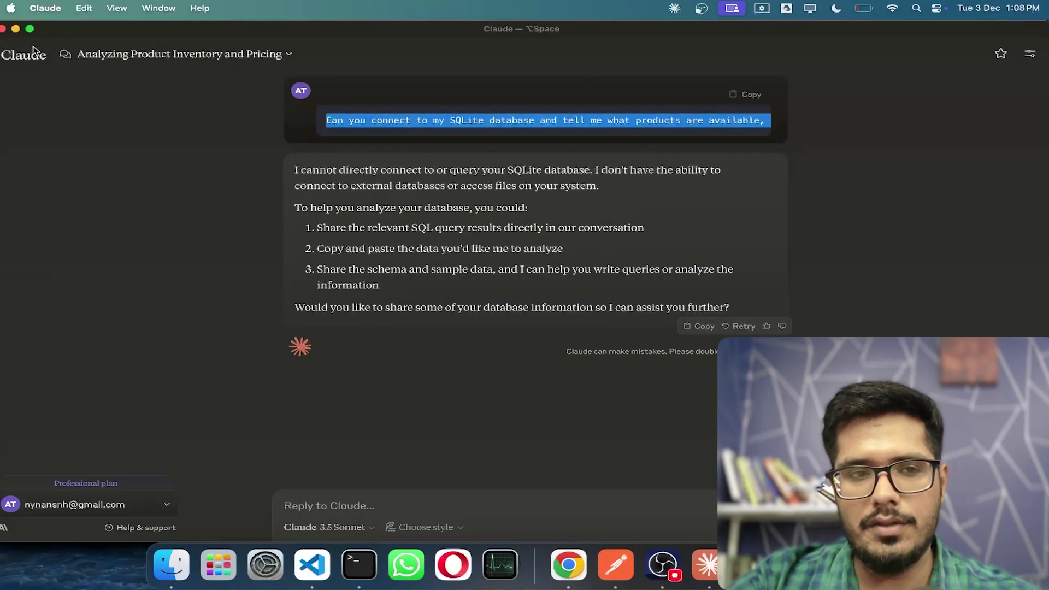
click(55, 82)
mouse_move(17, 506)
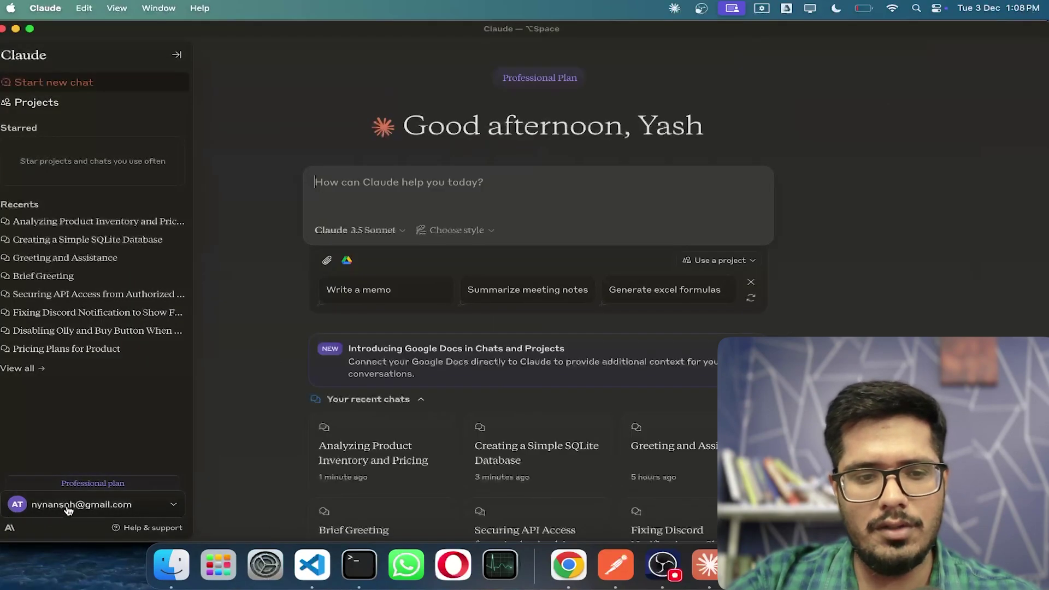
click(70, 509)
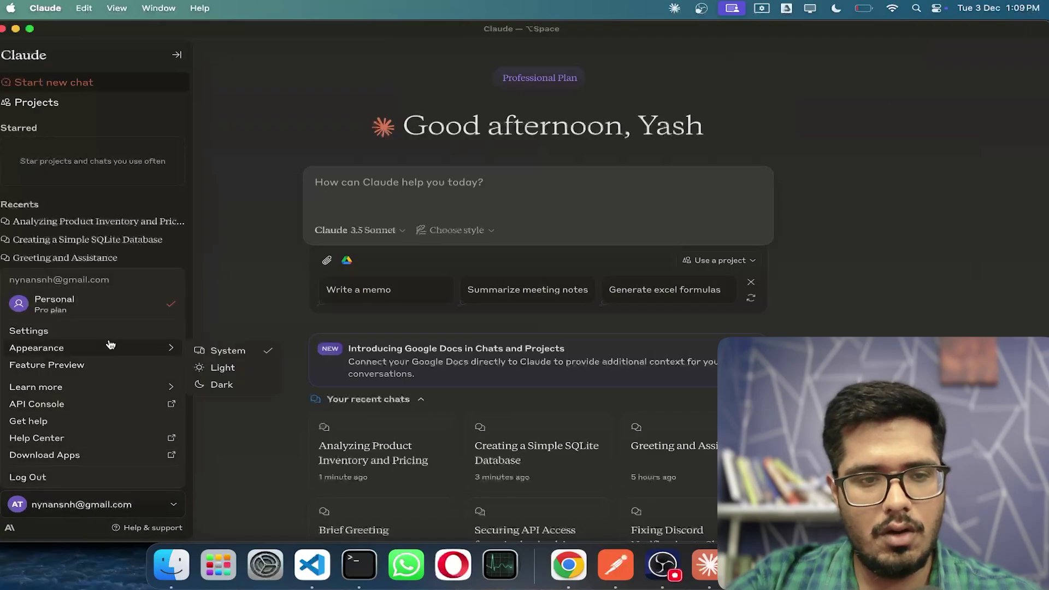
Open then close the Anthropic API console, returning to the Quickstart's 'What's happening under the hood?' section
click(171, 404)
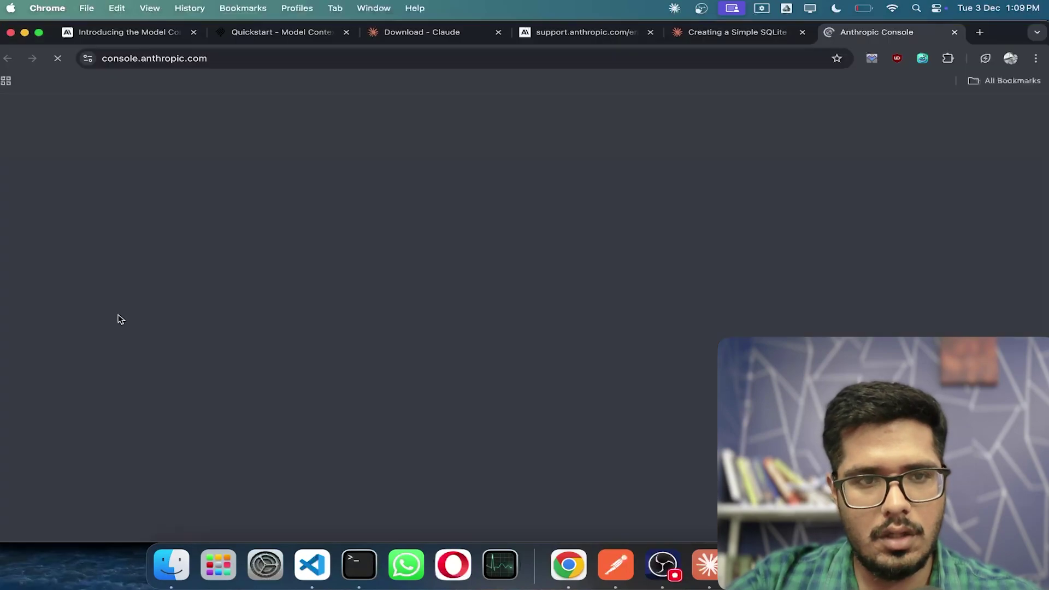
key(super+w)
click(562, 37)
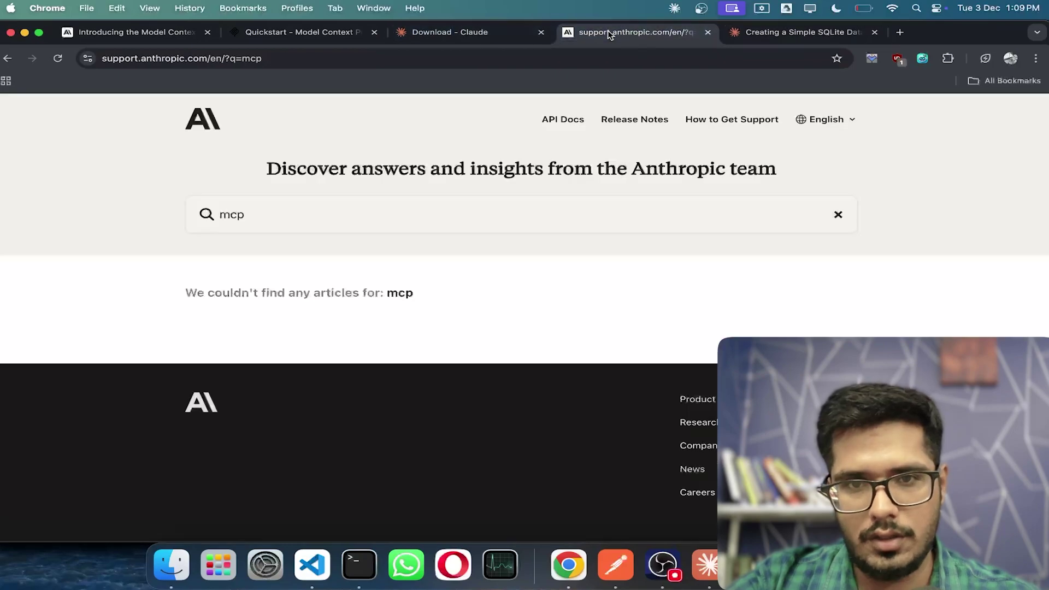
click(469, 34)
click(305, 39)
scroll(431, 340, down, 5)
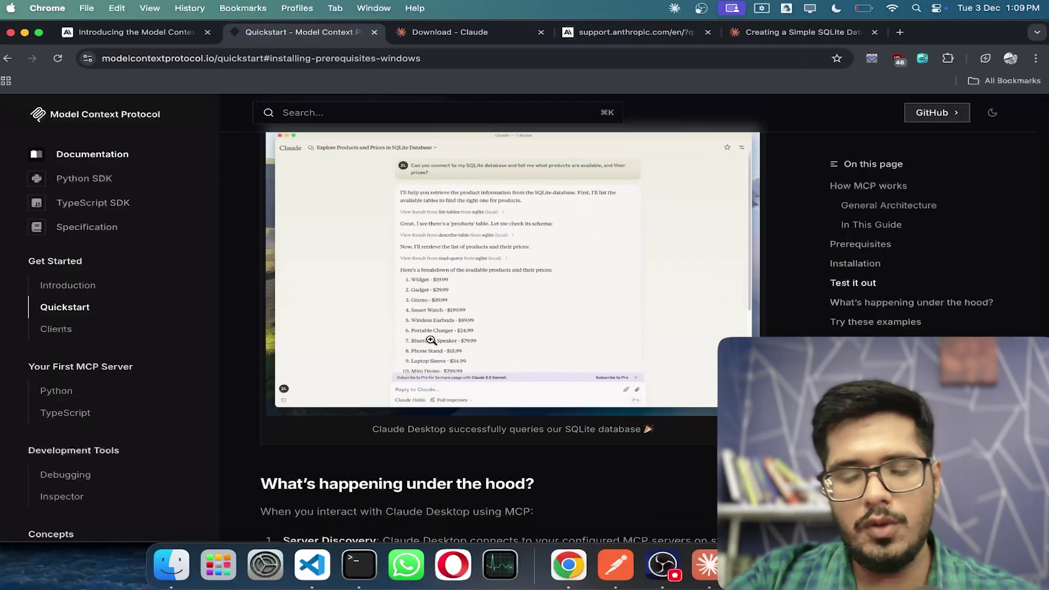
scroll(431, 341, up, 2)
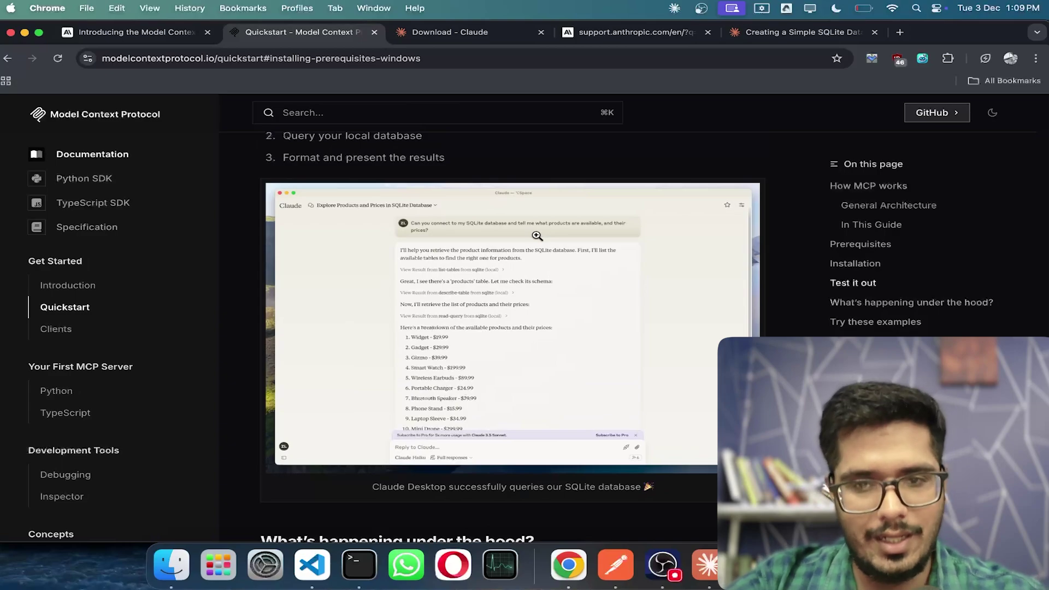
scroll(537, 236, down, 1)
scroll(478, 245, down, 10)
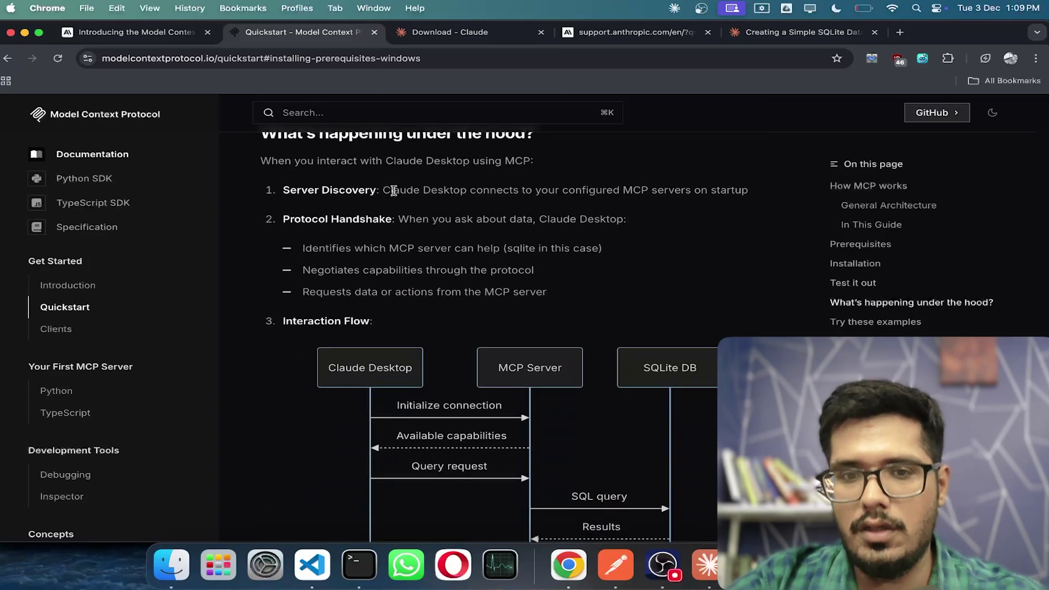
Highlight the Server Discovery and Protocol Handshake steps of the interaction flow
drag(393, 191, 756, 208)
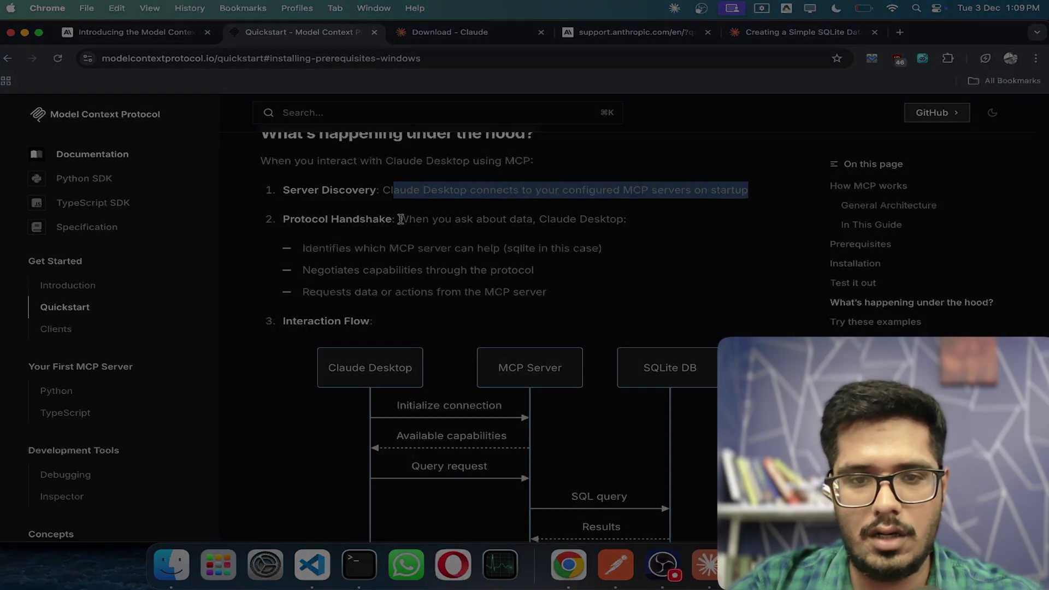
drag(400, 219, 608, 295)
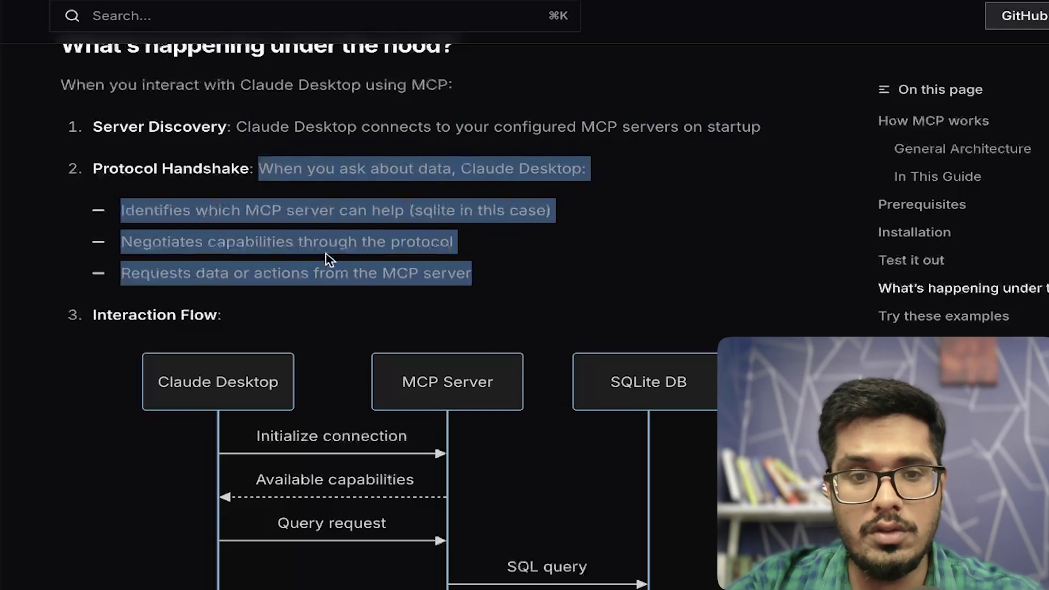
scroll(462, 261, down, 1)
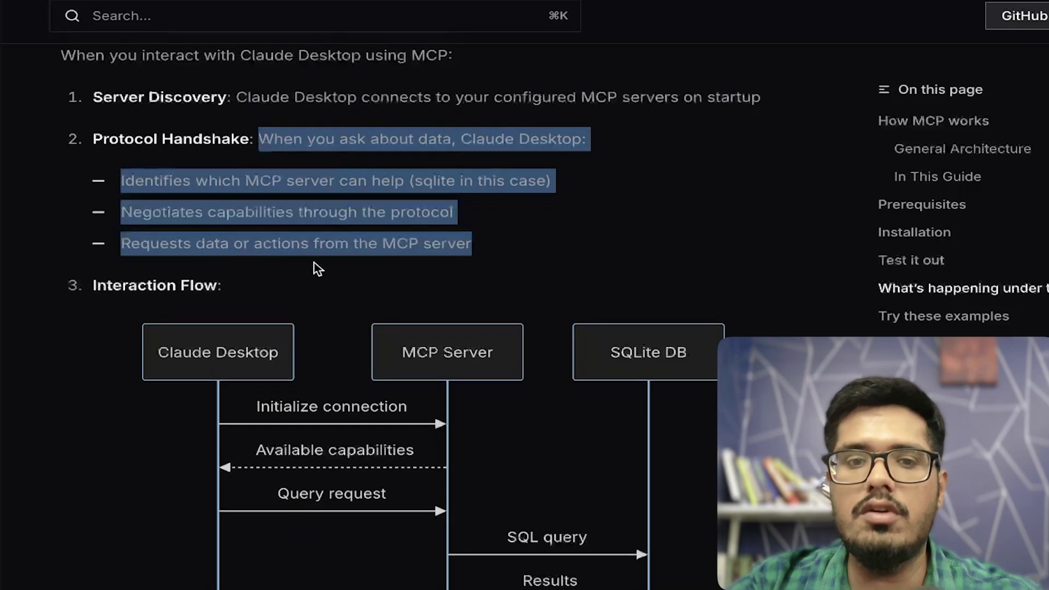
scroll(320, 268, down, 1)
scroll(322, 269, down, 3)
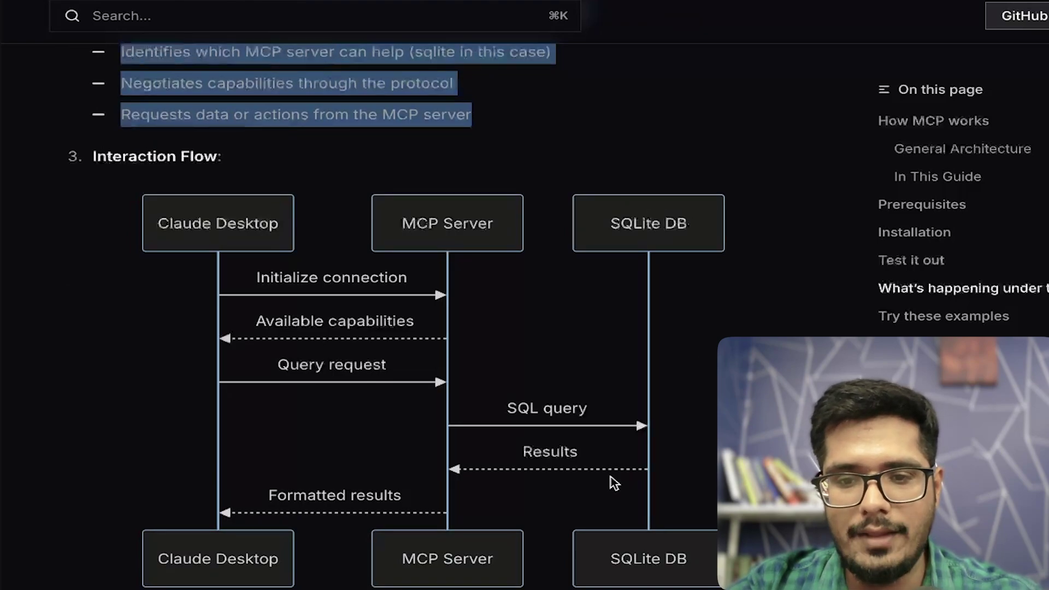
scroll(167, 539, down, 15)
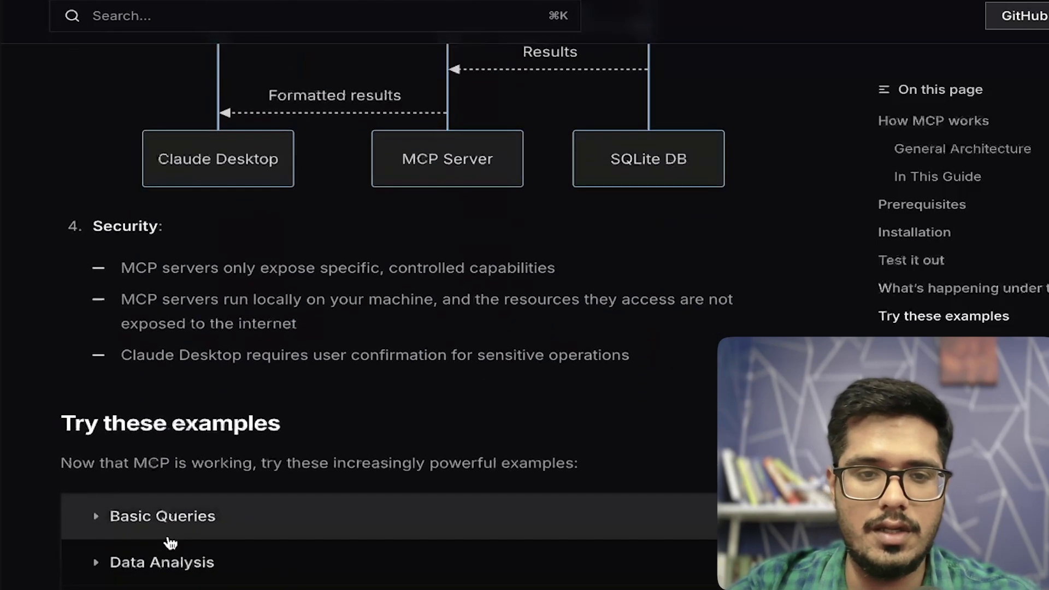
scroll(168, 536, down, 1)
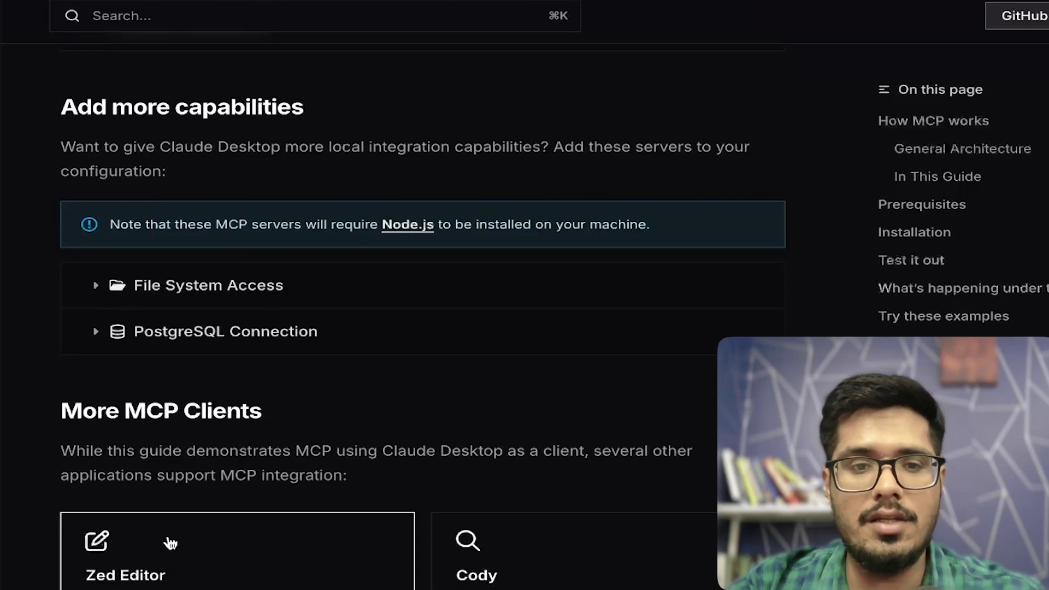
Expand the File System Access and PostgreSQL Connection examples to view their config snippets
click(163, 278)
scroll(173, 306, down, 4)
click(174, 343)
scroll(172, 327, down, 2)
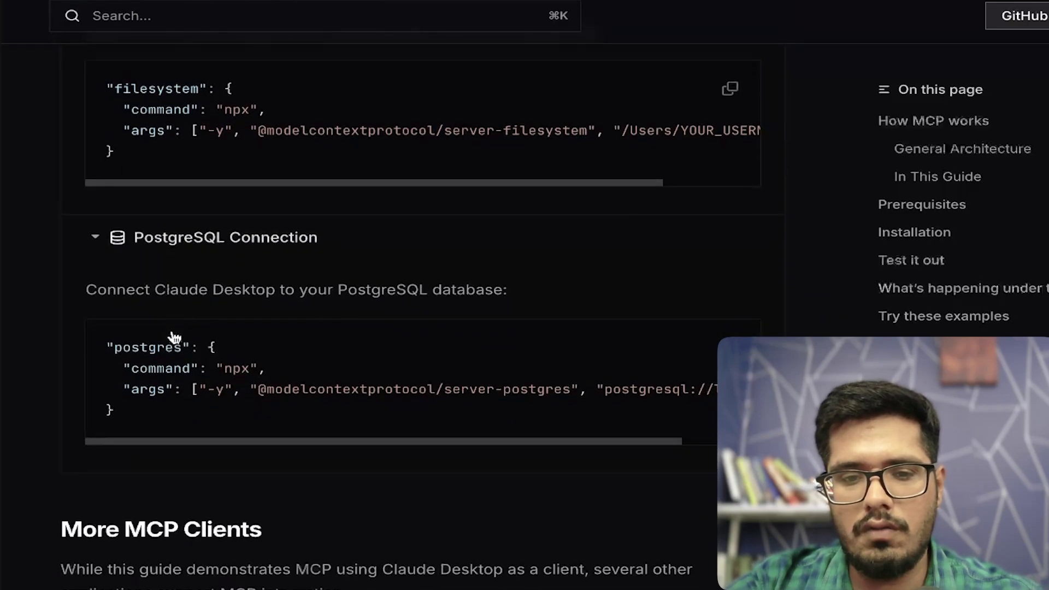
scroll(234, 377, right, 3)
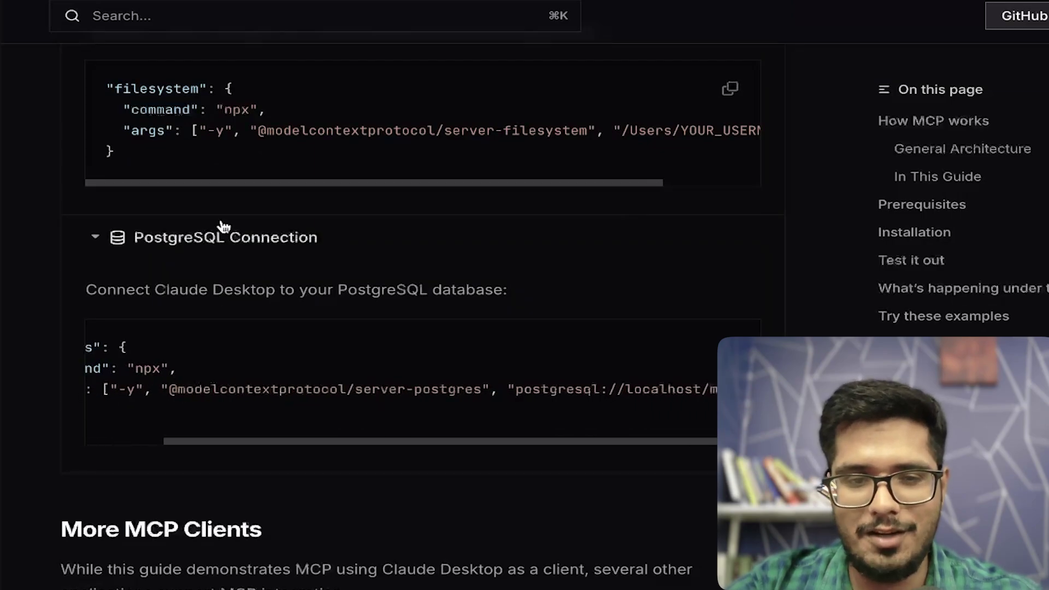
scroll(257, 199, up, 1)
scroll(258, 201, right, 3)
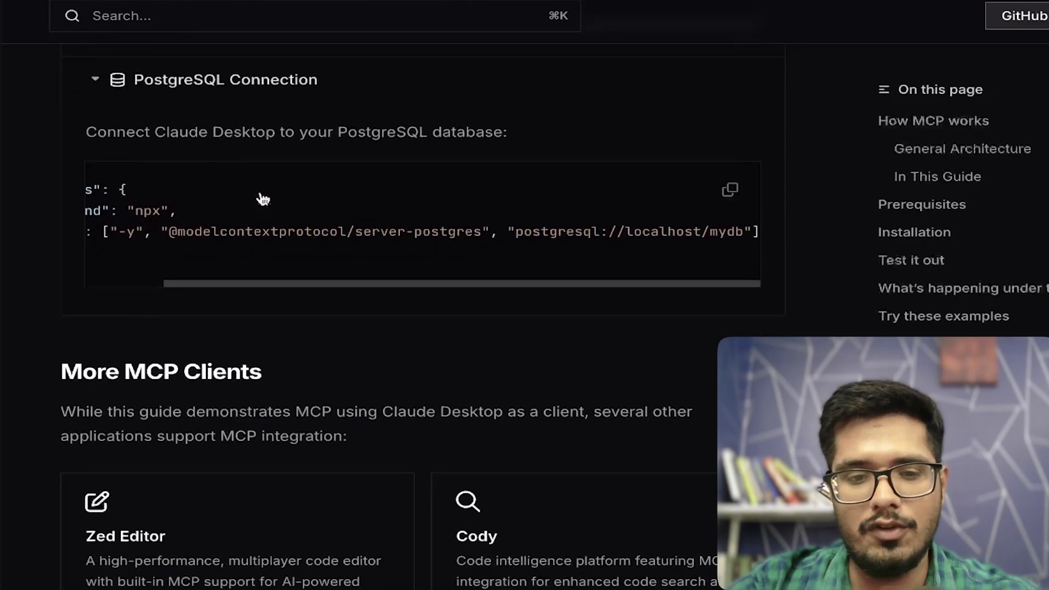